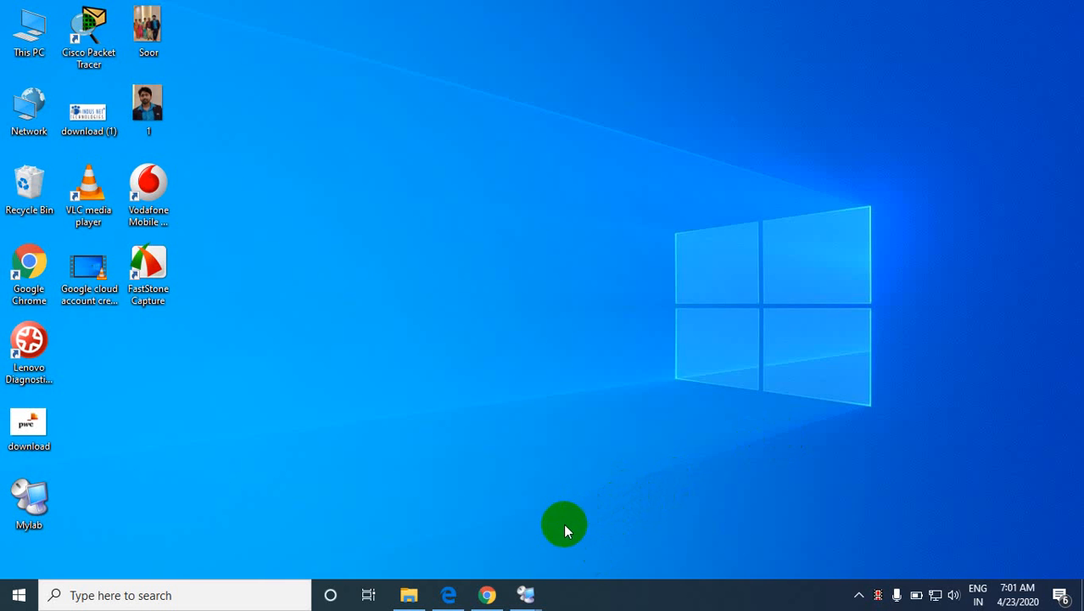
# Step: Switch to Chrome and replace the open GCP Free Tier page with a new blank tab
pyautogui.click(485, 595)
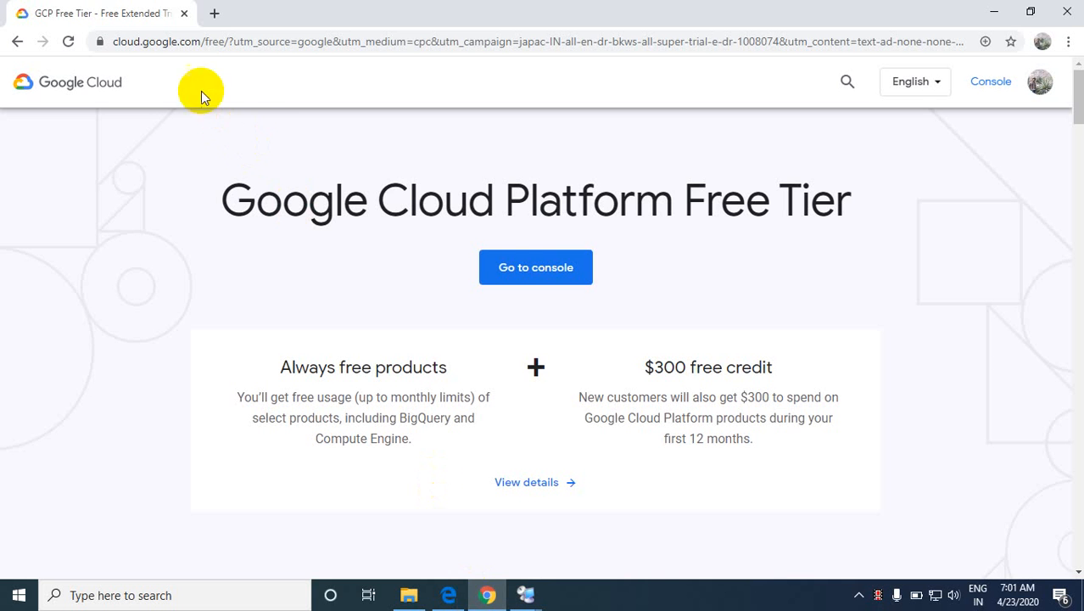
pyautogui.click(215, 14)
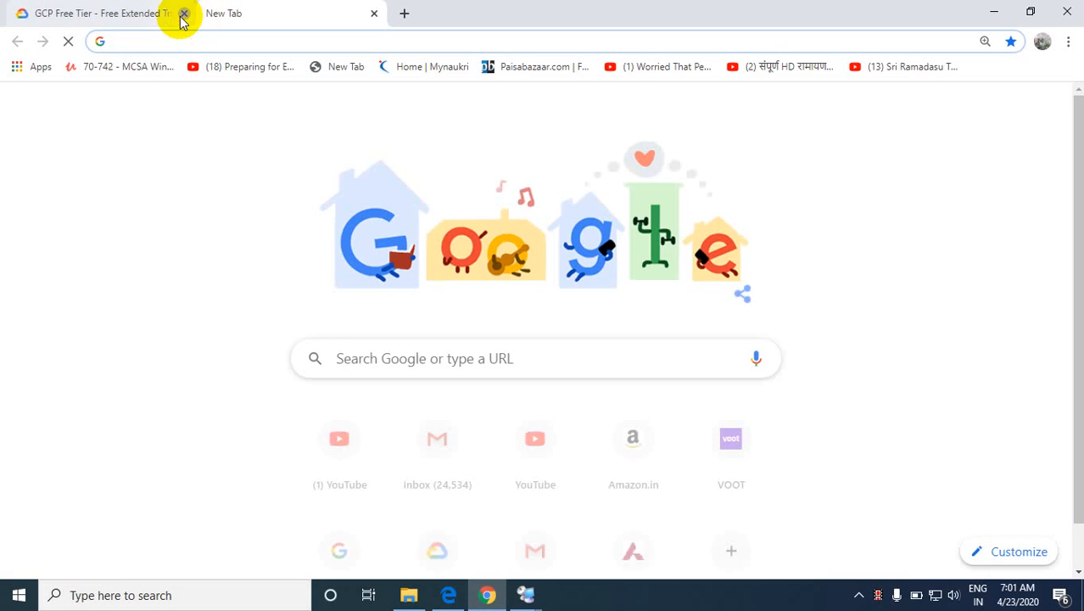
pyautogui.click(183, 14)
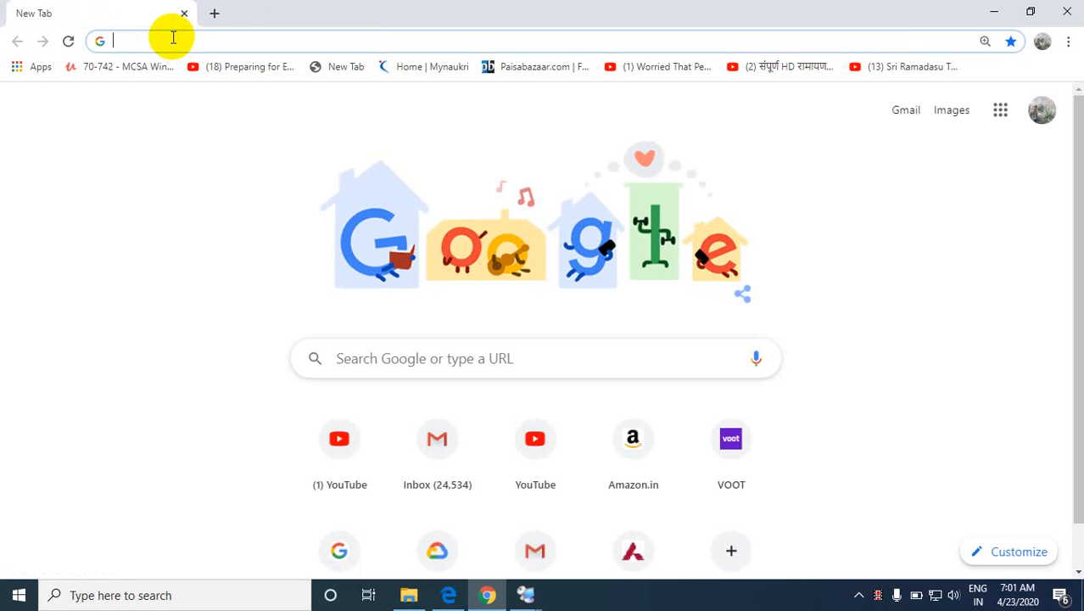
# Step: Search Google for "google cloud login" and open the Sign Up for Free result
pyautogui.click(173, 38)
pyautogui.write('google.com')
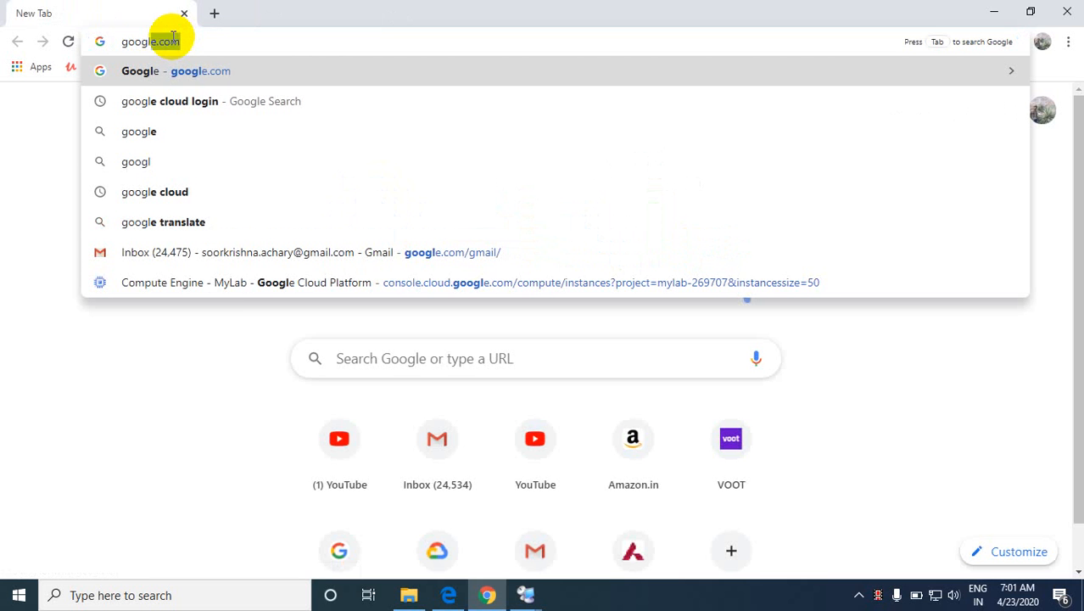
pyautogui.click(307, 98)
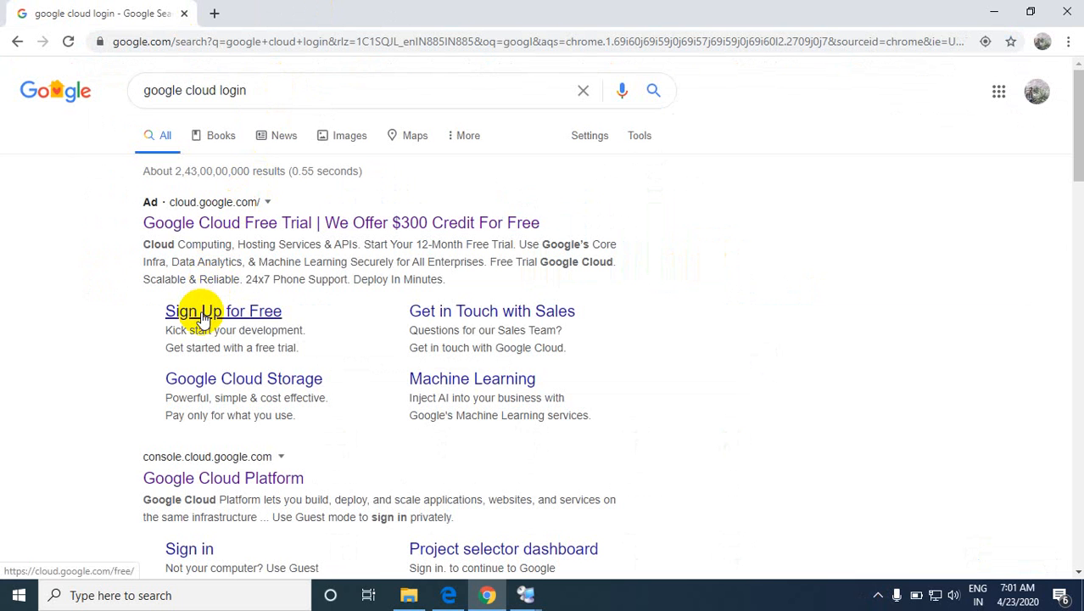
pyautogui.click(204, 317)
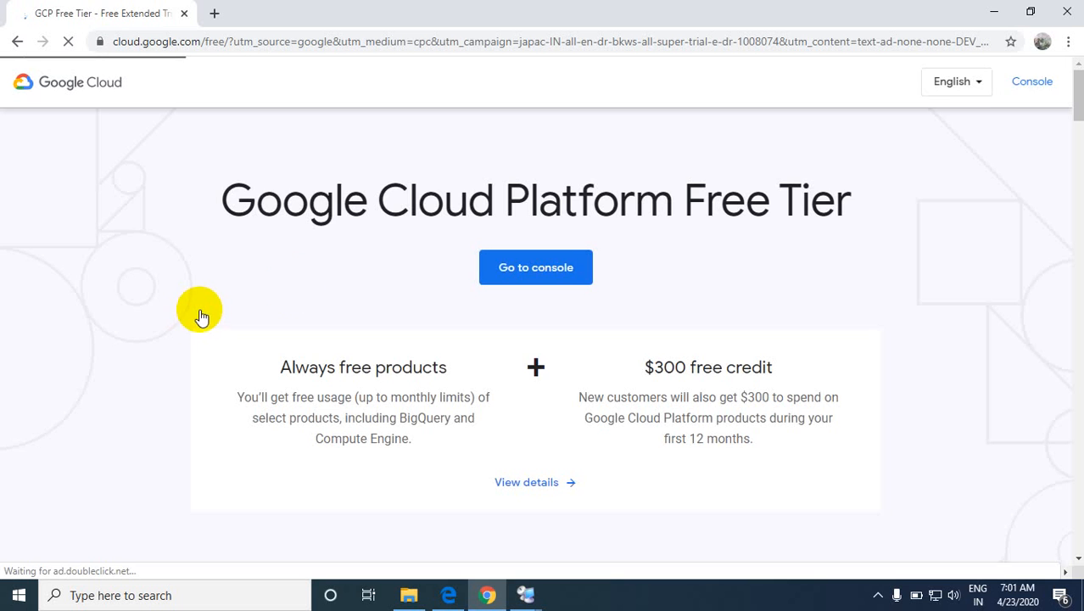
# Step: Go to the Google Cloud console and open Compute Engine by searching the products for "compute"
pyautogui.click(570, 280)
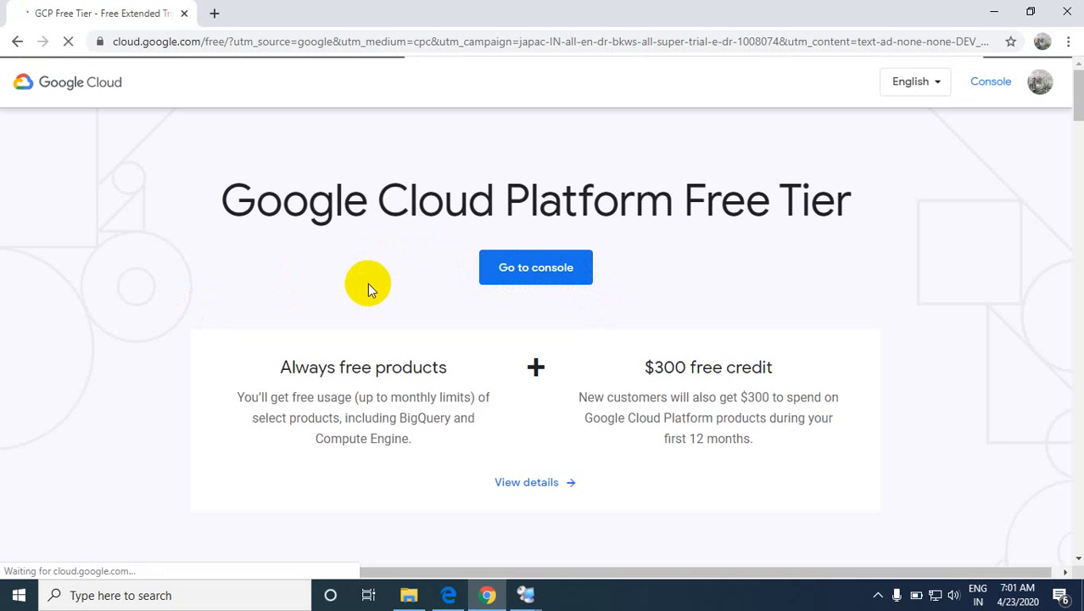
pyautogui.click(510, 279)
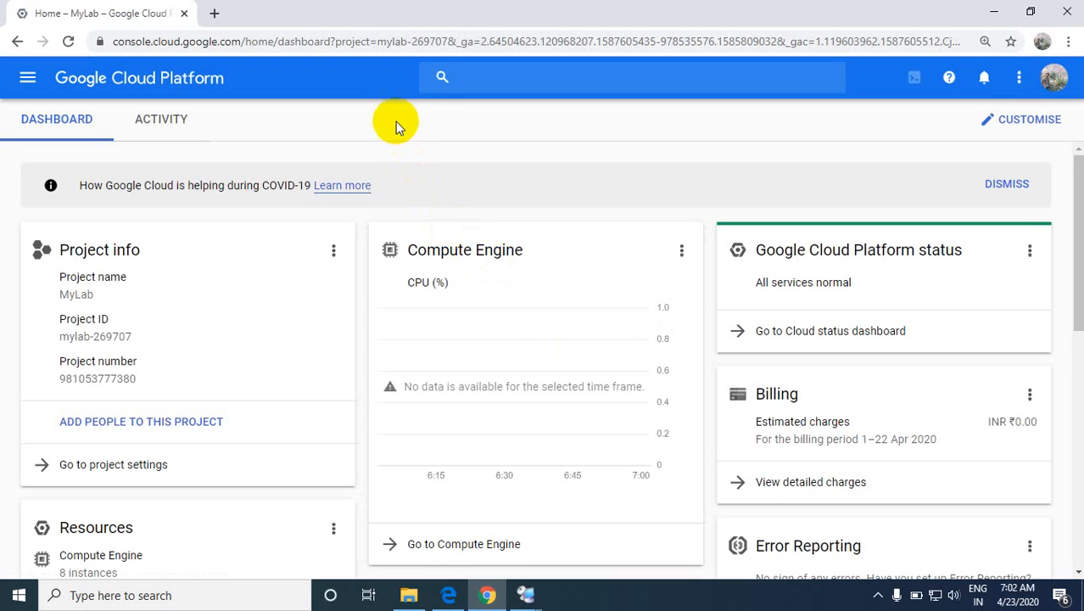
pyautogui.click(456, 77)
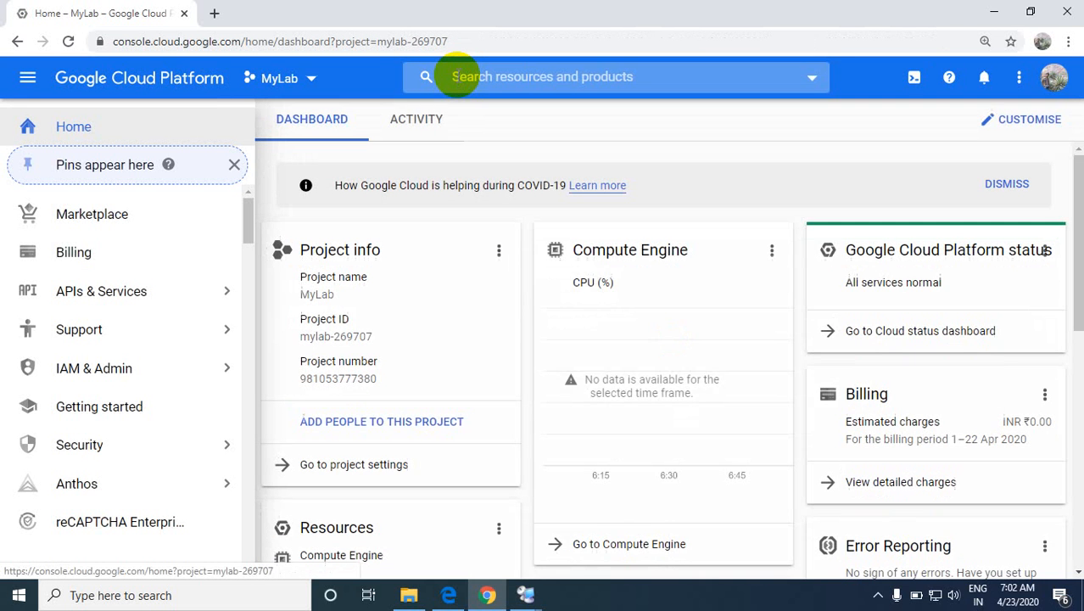
pyautogui.click(456, 76)
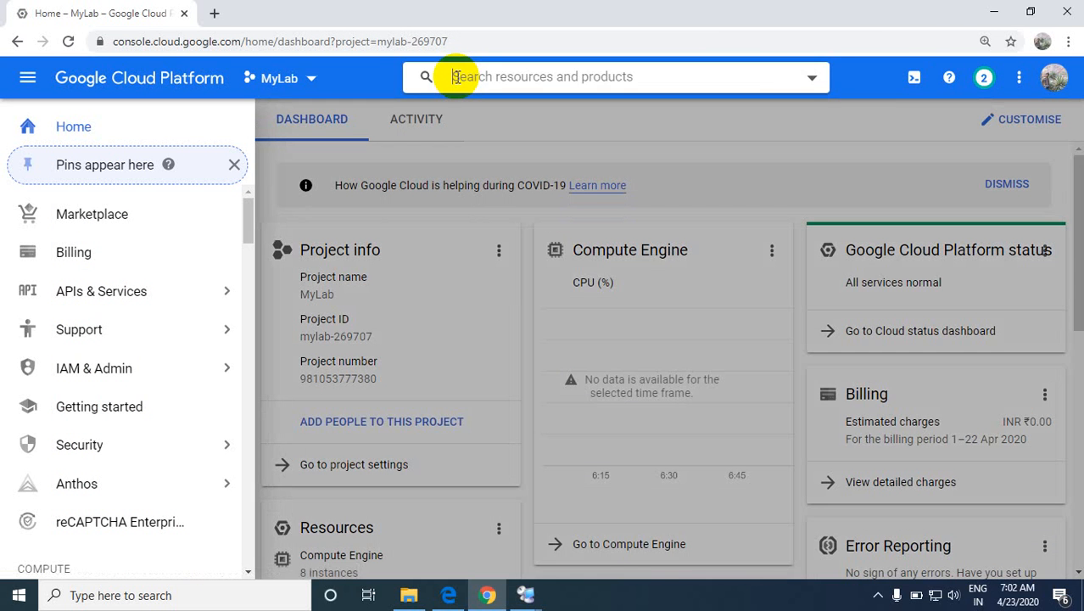
pyautogui.write('compute')
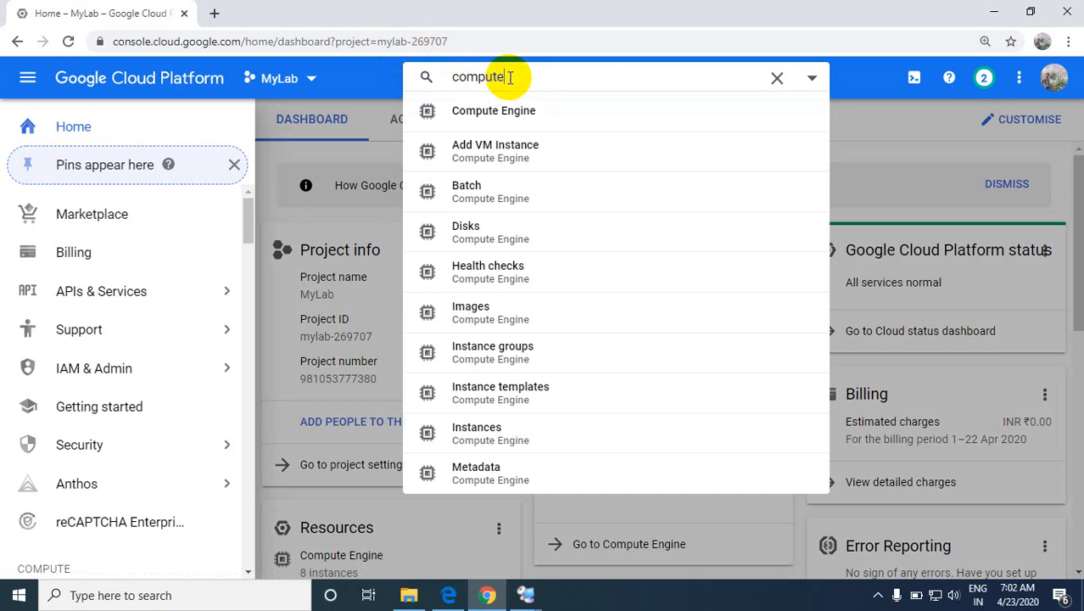
pyautogui.click(503, 109)
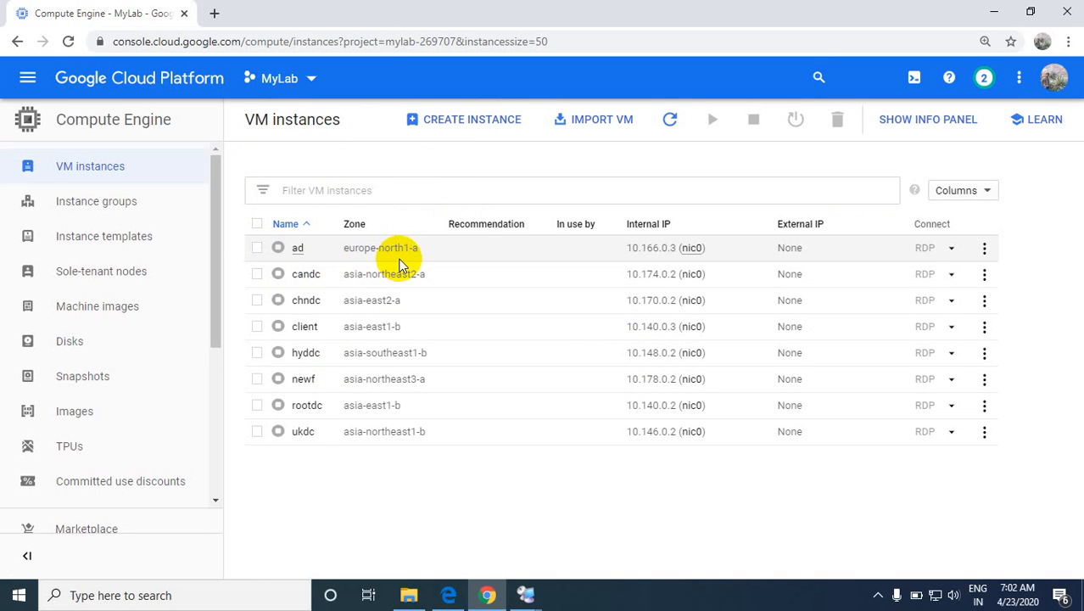
# Step: Delete the VM instance "ad" together with its boot disk
pyautogui.click(256, 252)
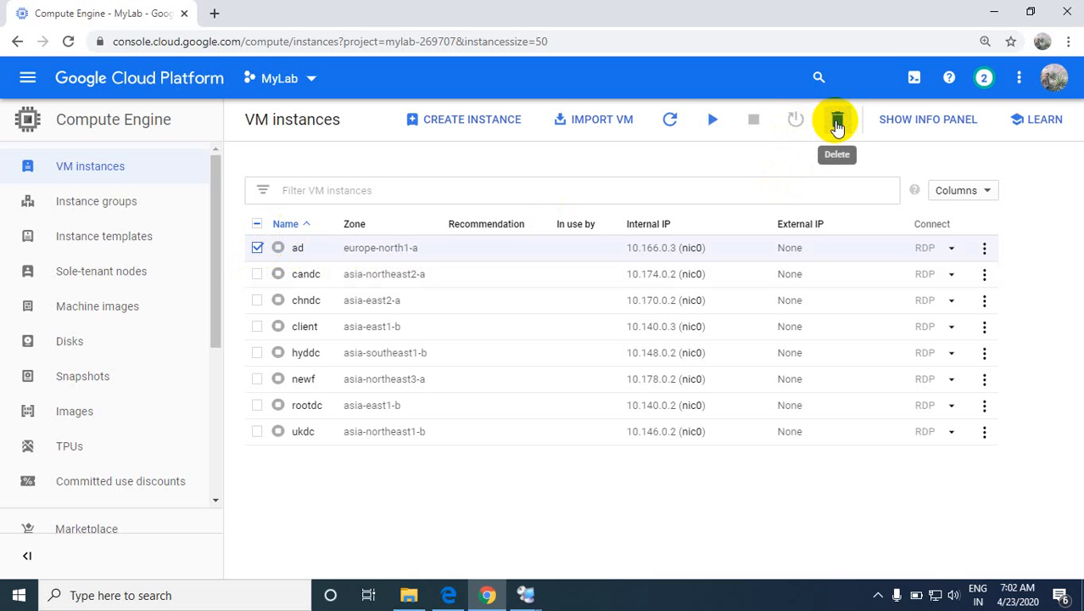
pyautogui.click(837, 123)
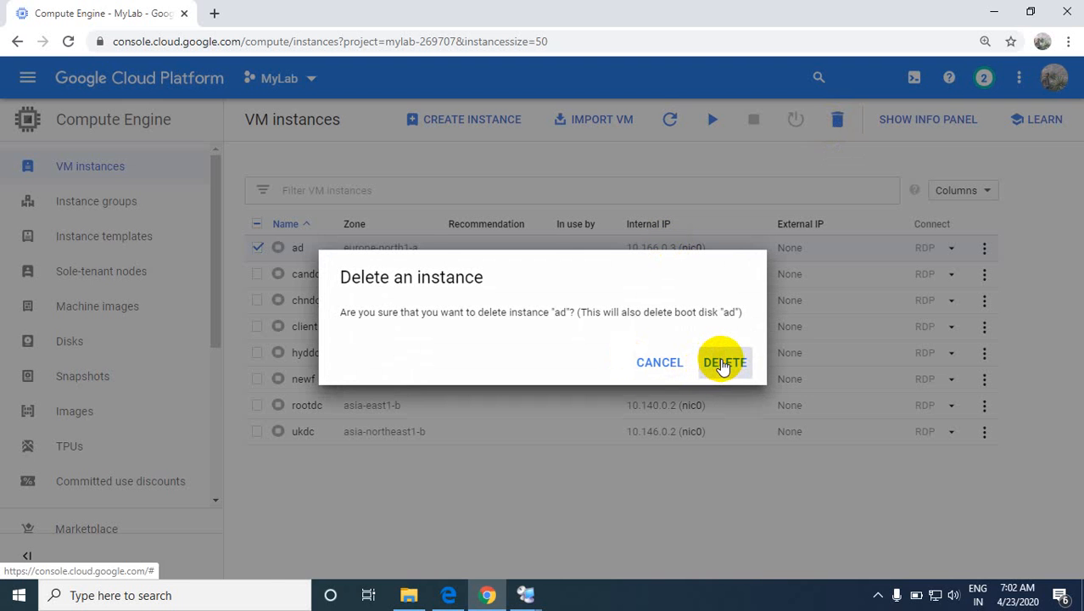
pyautogui.click(723, 362)
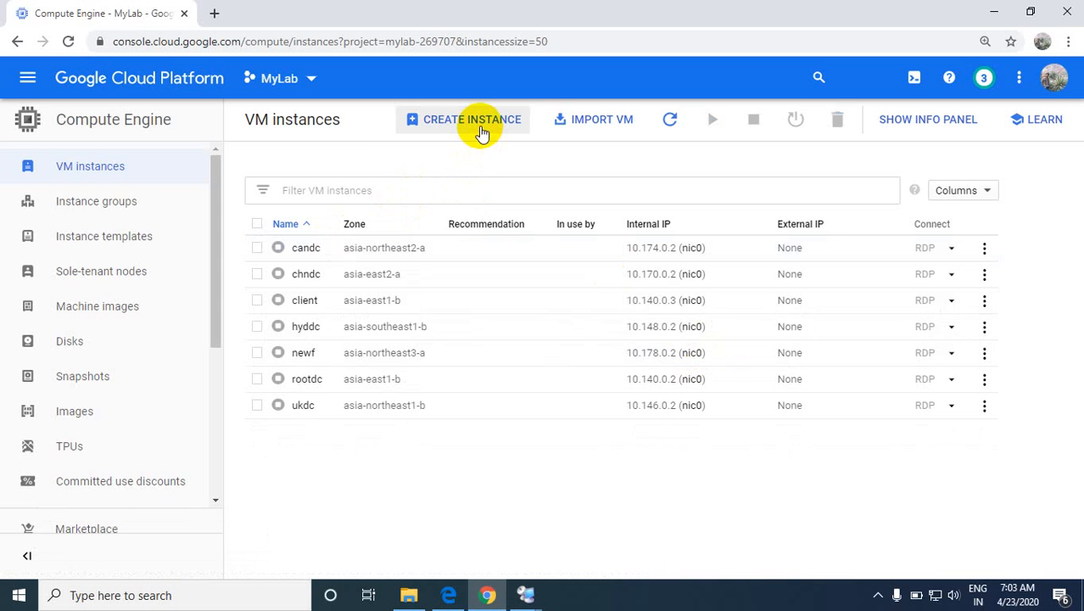
# Step: Start creating a new VM instance and name it windows
pyautogui.click(481, 129)
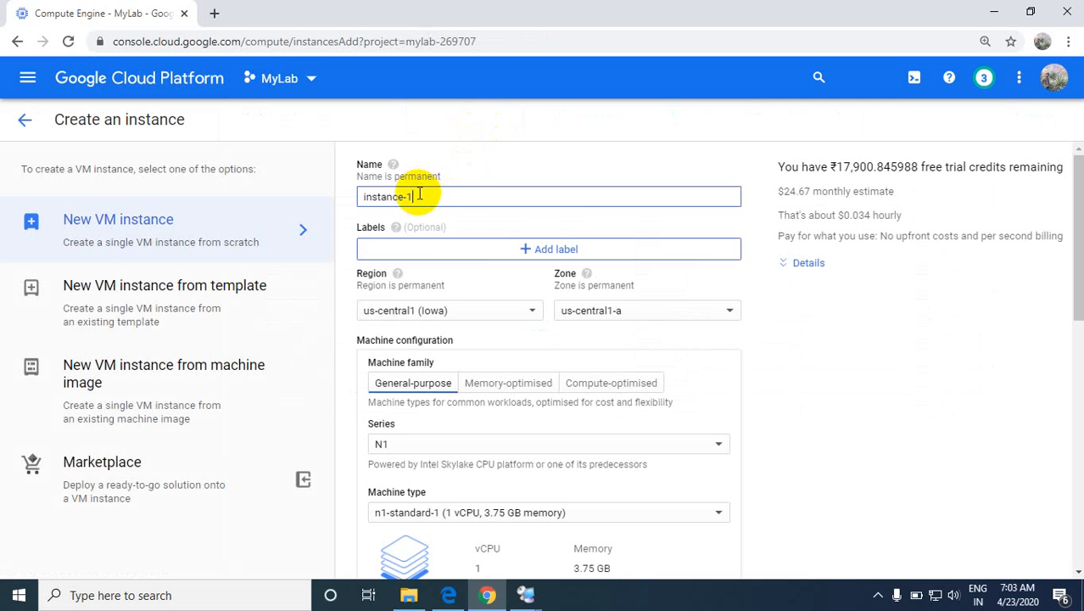
pyautogui.click(419, 195)
pyautogui.press('BackSpace')
pyautogui.press('BackSpace')
pyautogui.write('windows')
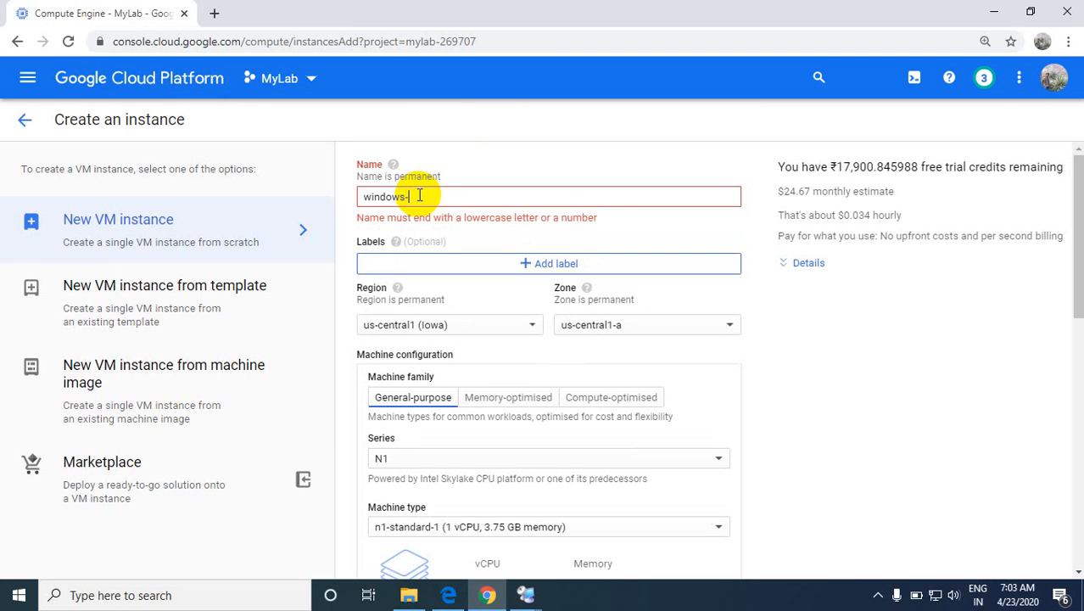
pyautogui.press('BackSpace')
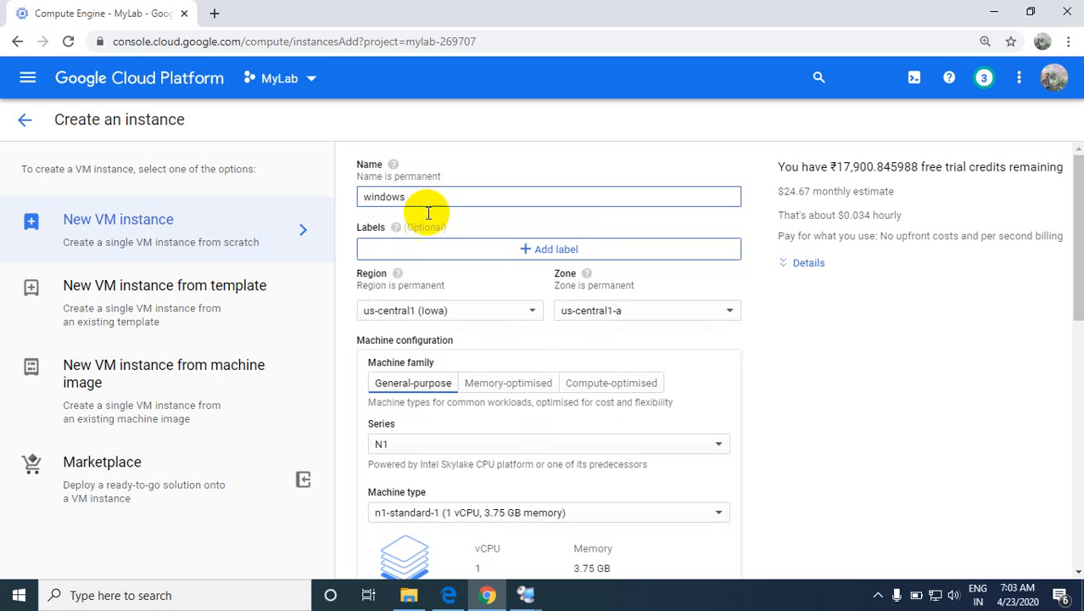
# Step: Set the instance's region to asia-east1 (Taiwan) and keep the zone asia-east1-b
pyautogui.click(520, 311)
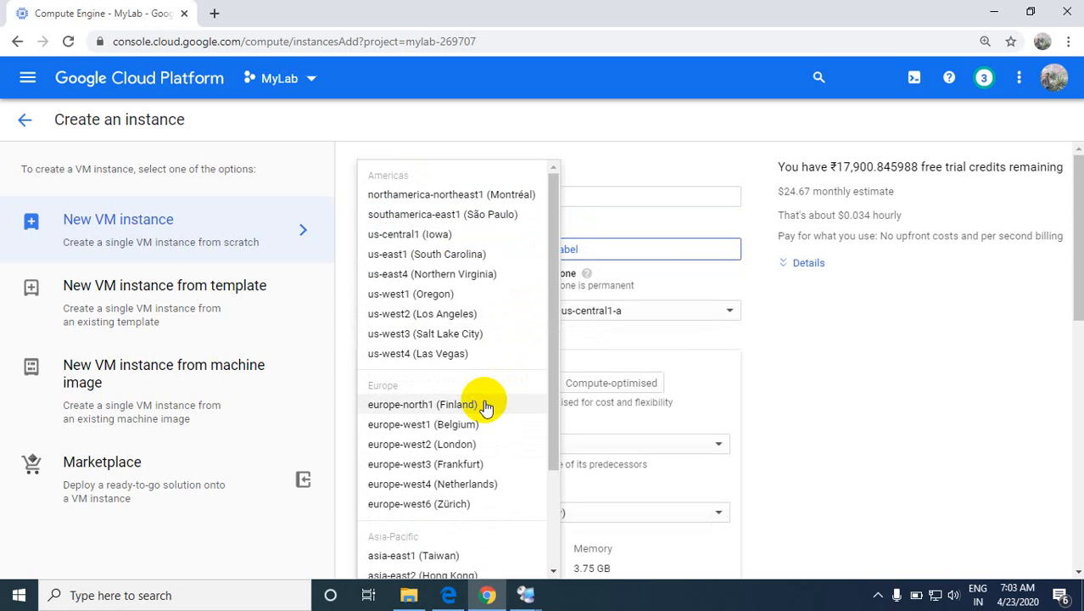
pyautogui.click(412, 556)
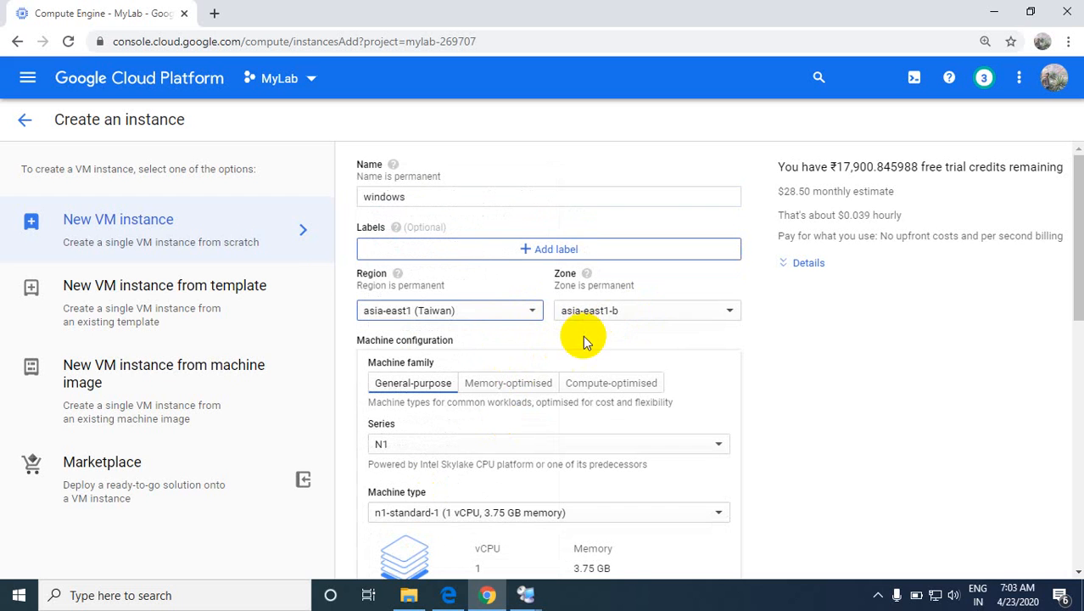
pyautogui.click(613, 311)
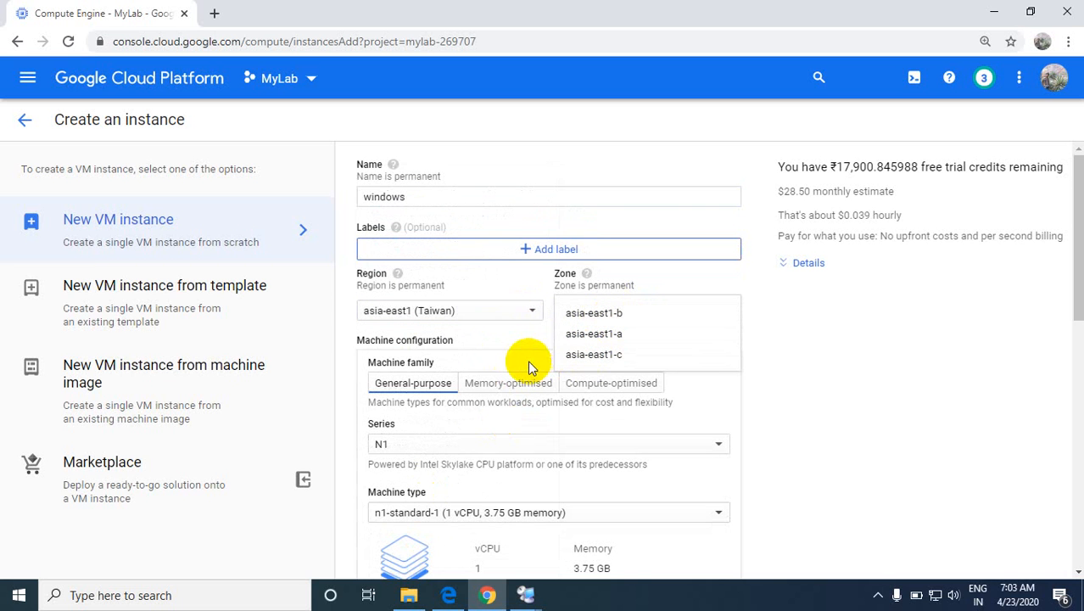
pyautogui.click(510, 345)
# Step: Change the instance's machine type to Custom within the general-purpose N1 series
pyautogui.scroll(-2, 515, 366)
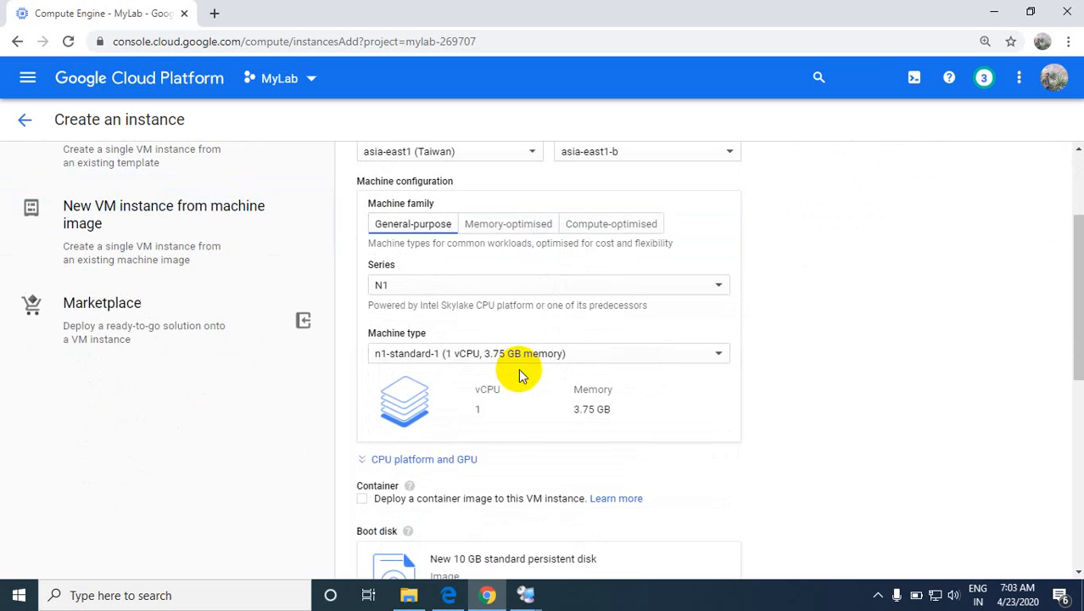
pyautogui.scroll(1, 492, 304)
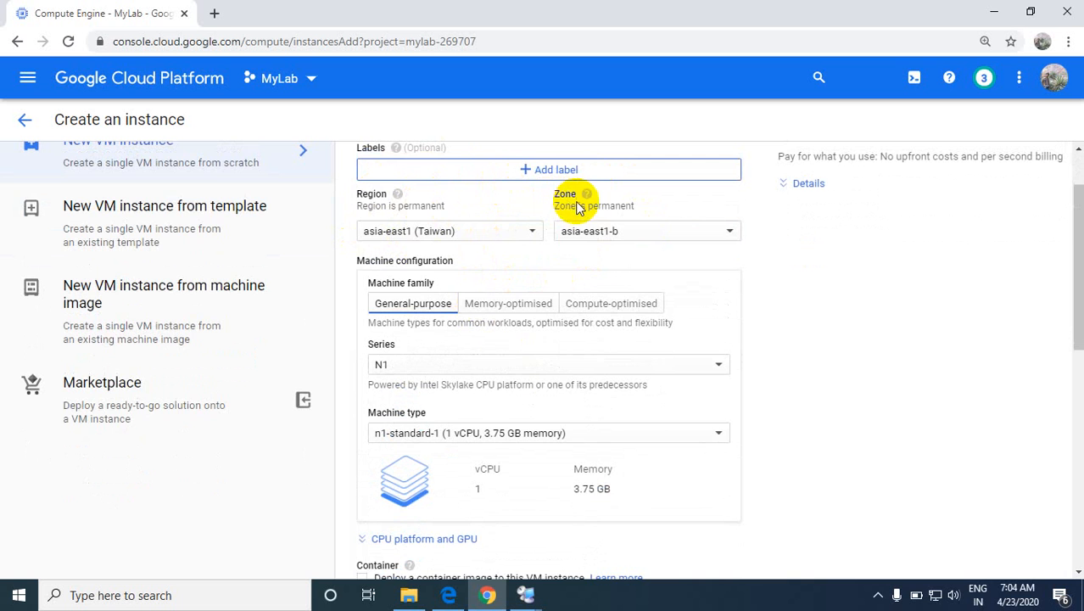
pyautogui.scroll(-2, 547, 399)
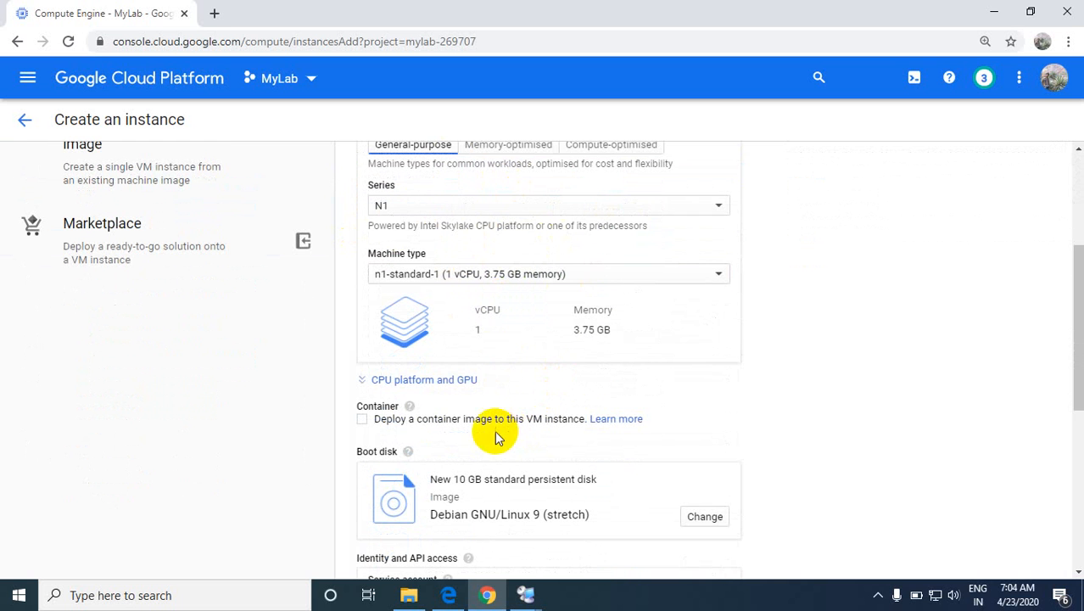
pyautogui.click(712, 275)
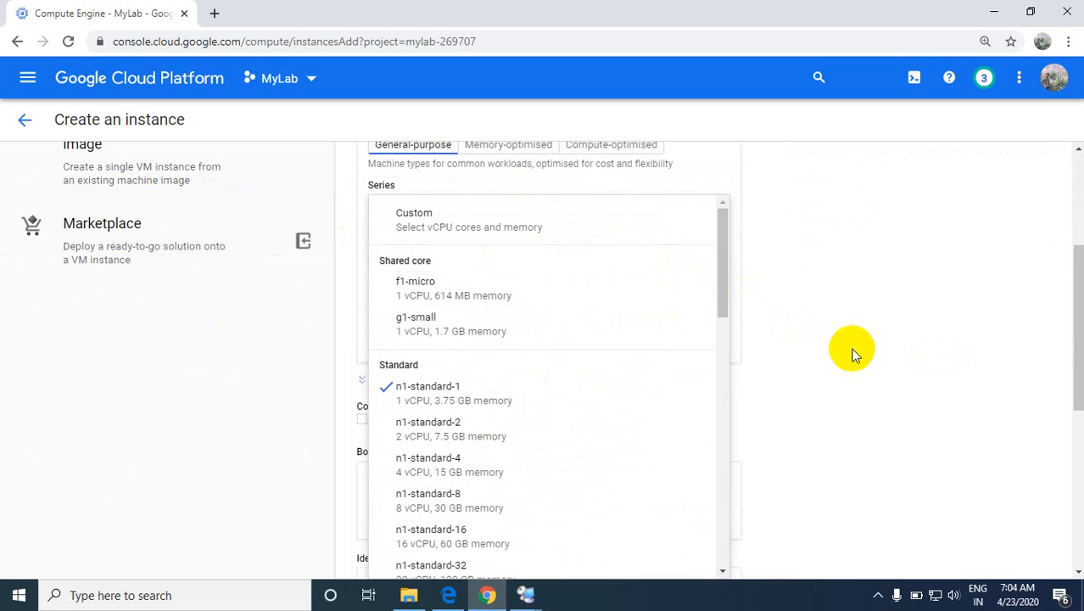
pyautogui.click(804, 301)
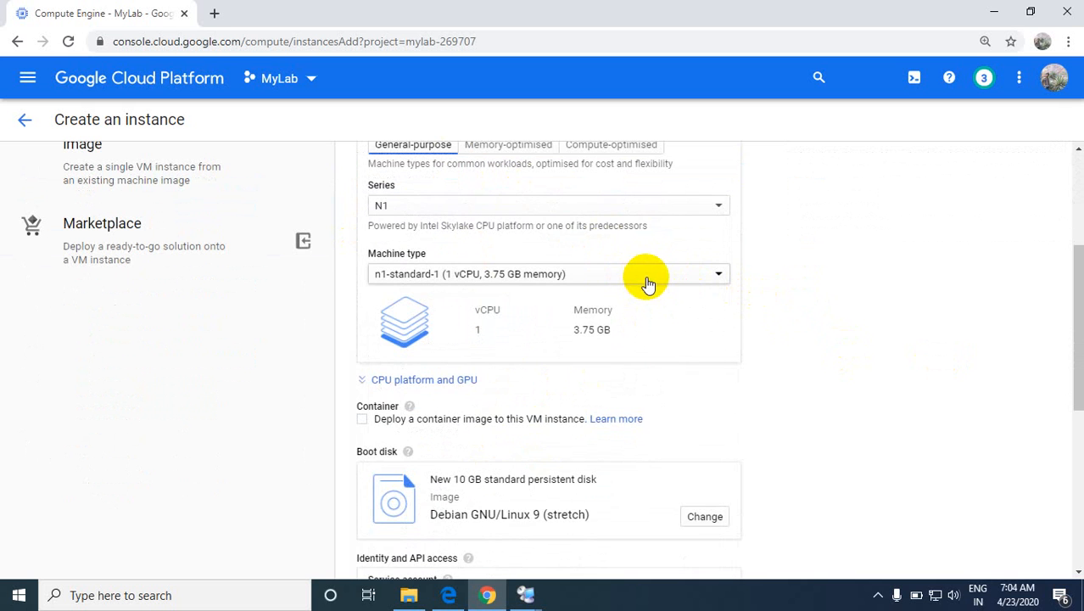
pyautogui.click(649, 286)
pyautogui.scroll(3, 532, 271)
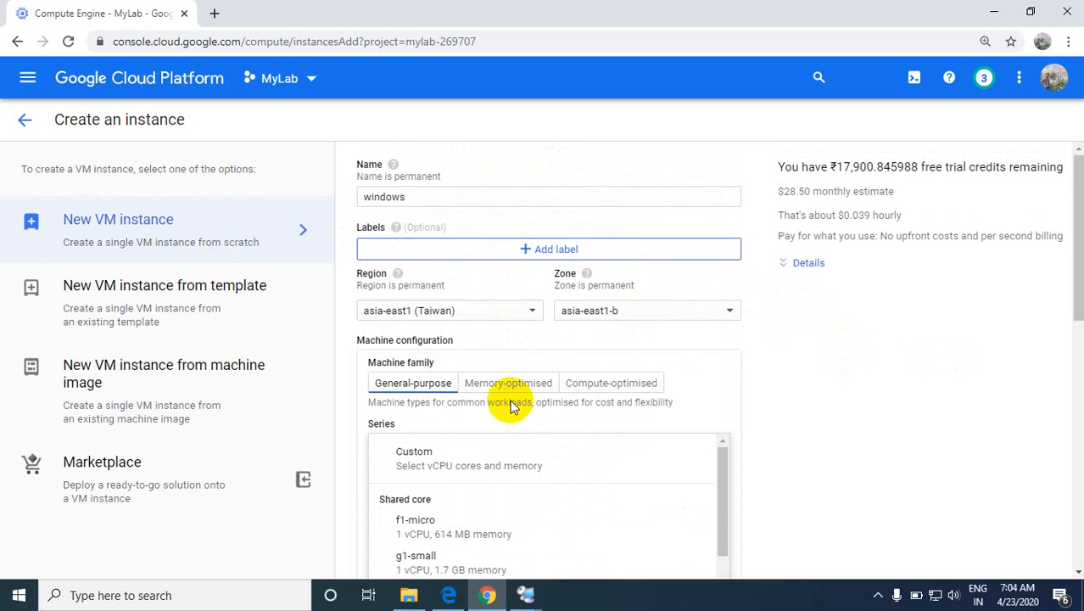
pyautogui.click(492, 474)
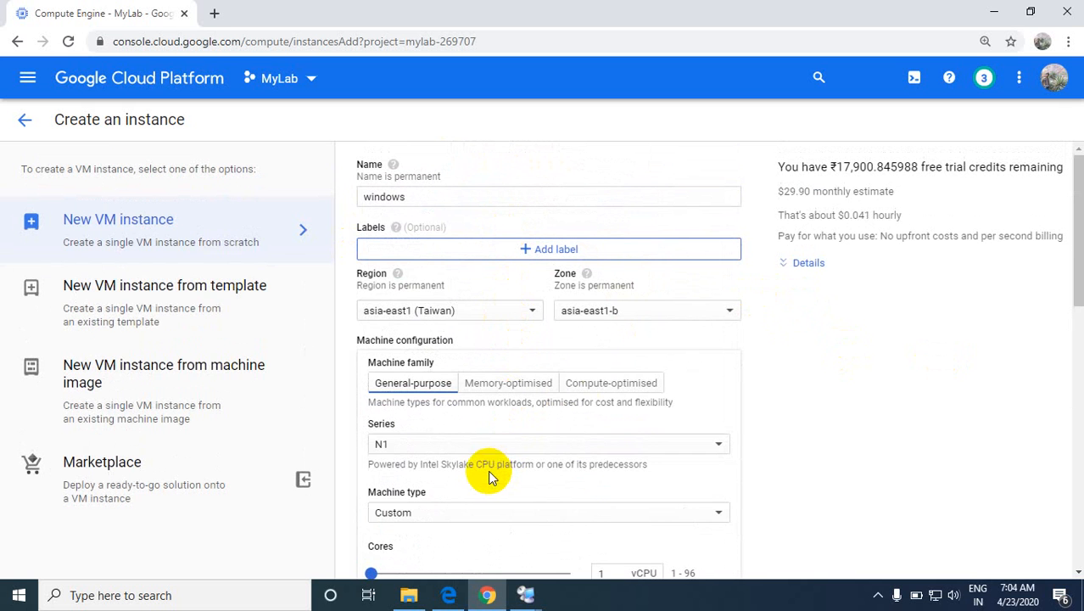
# Step: Set the custom machine to 2 vCPU cores and 6 GB of memory
pyautogui.scroll(-1, 479, 483)
pyautogui.scroll(-1, 476, 488)
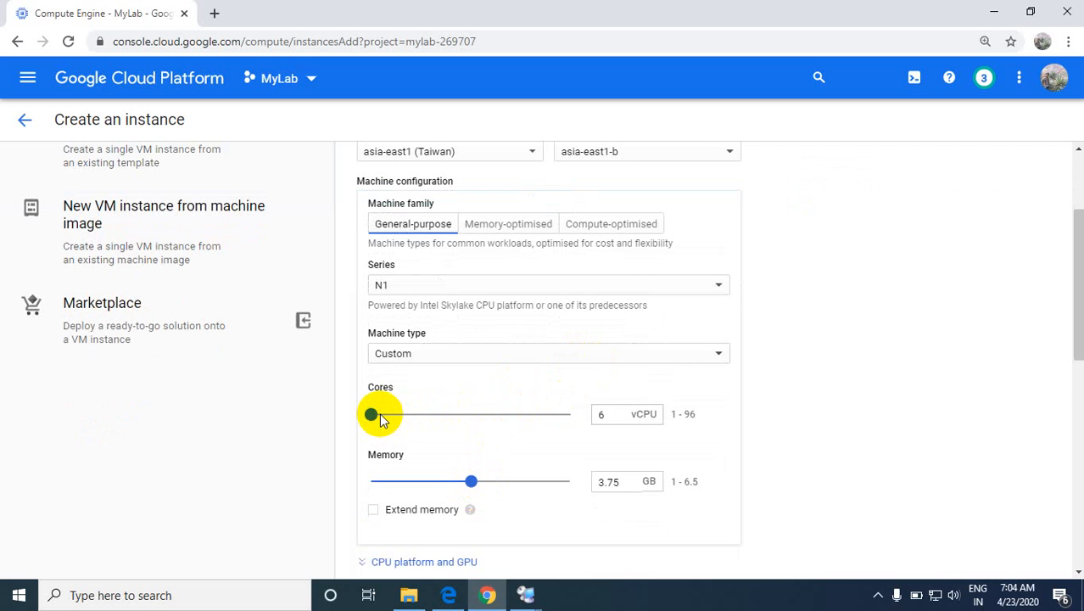
pyautogui.moveTo(380, 420); pyautogui.dragTo(386, 414)
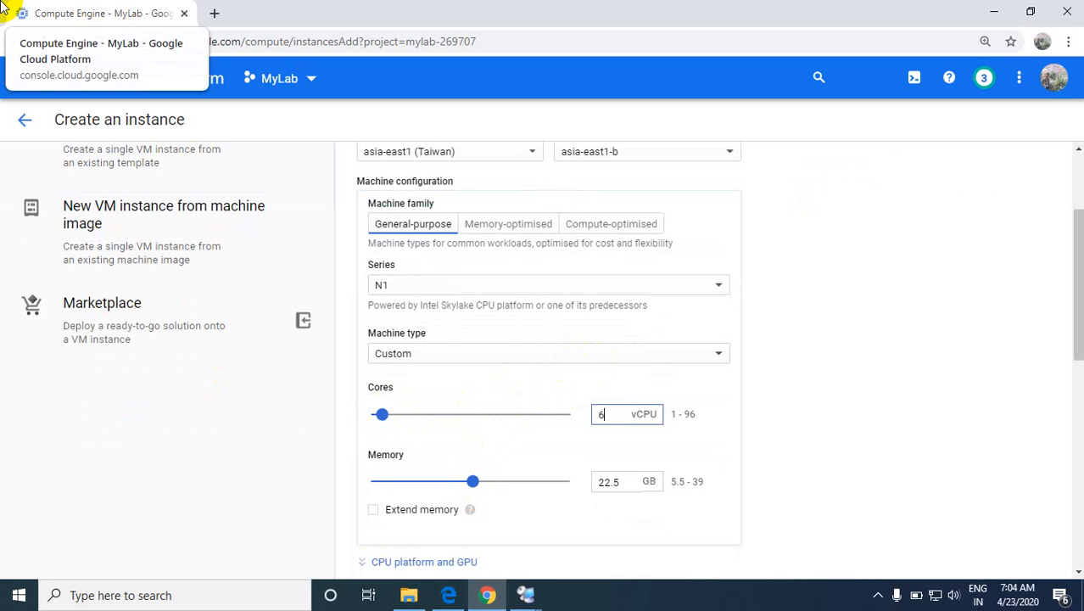
pyautogui.press('BackSpace')
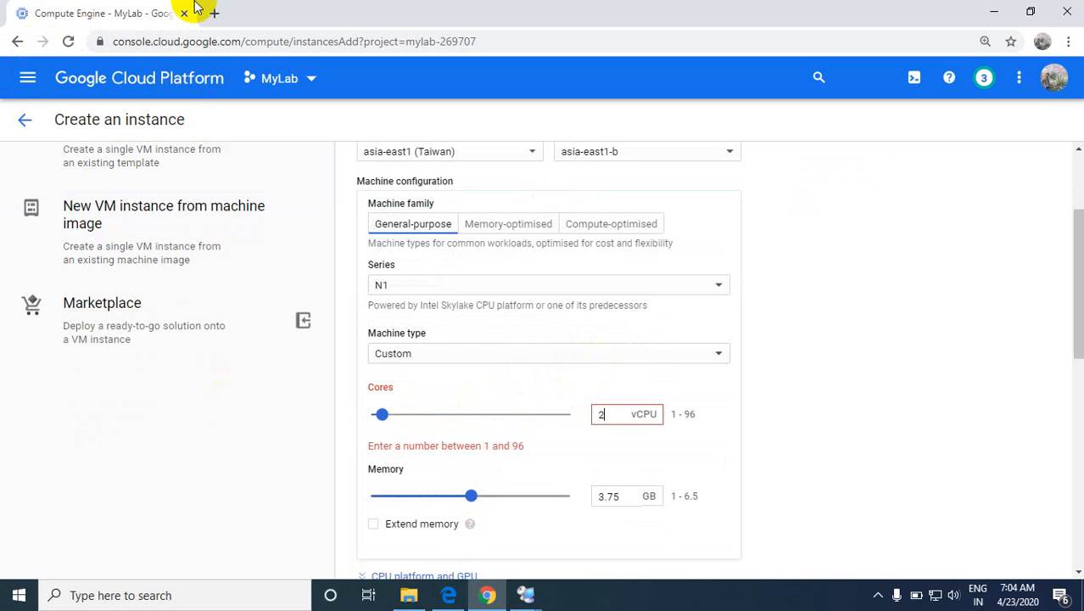
pyautogui.write('2')
pyautogui.click(610, 488)
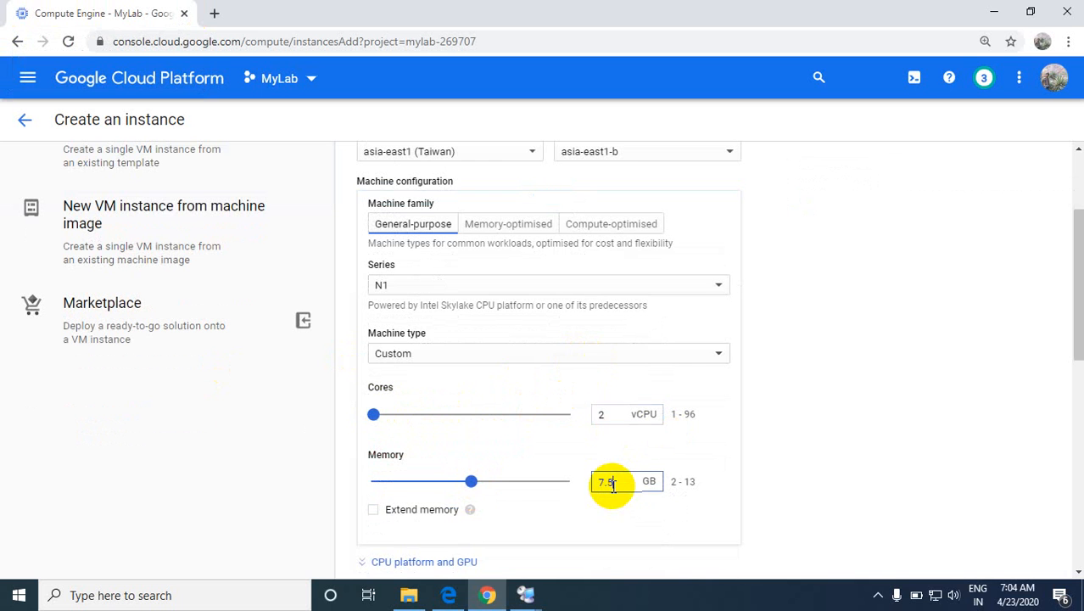
pyautogui.press('BackSpace')
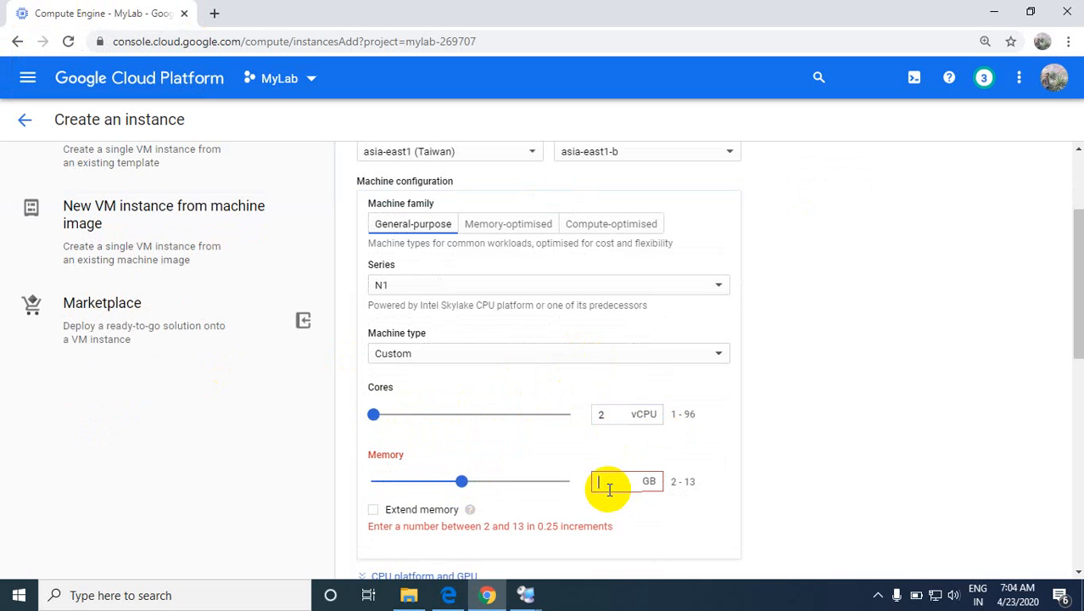
pyautogui.write('6')
# Step: Change the instance's boot disk to the Windows Server 2016 Datacenter public image with Desktop Experience
pyautogui.scroll(-4, 625, 492)
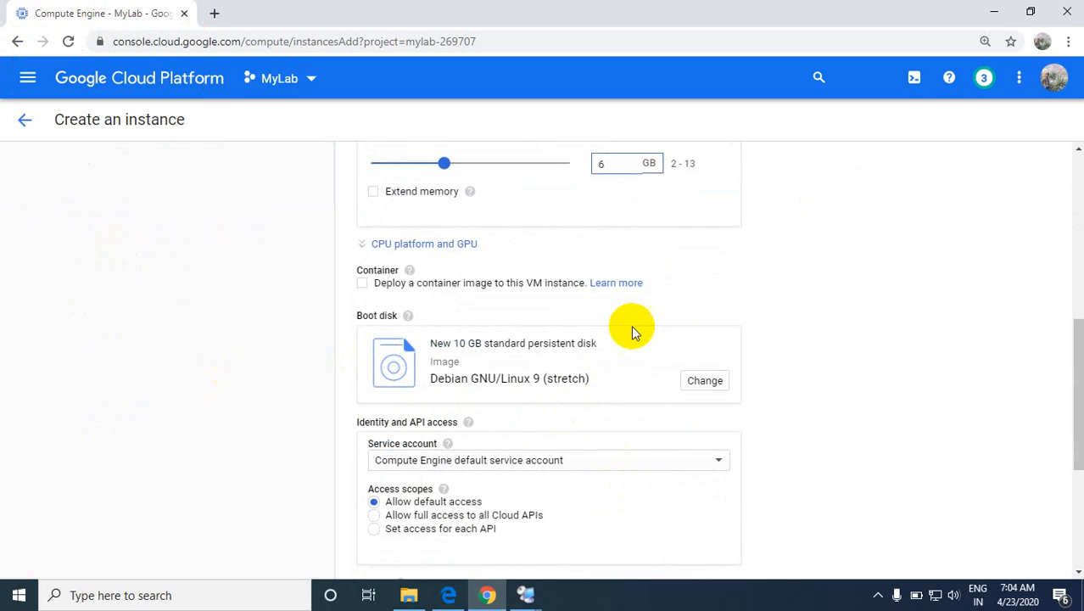
pyautogui.click(695, 381)
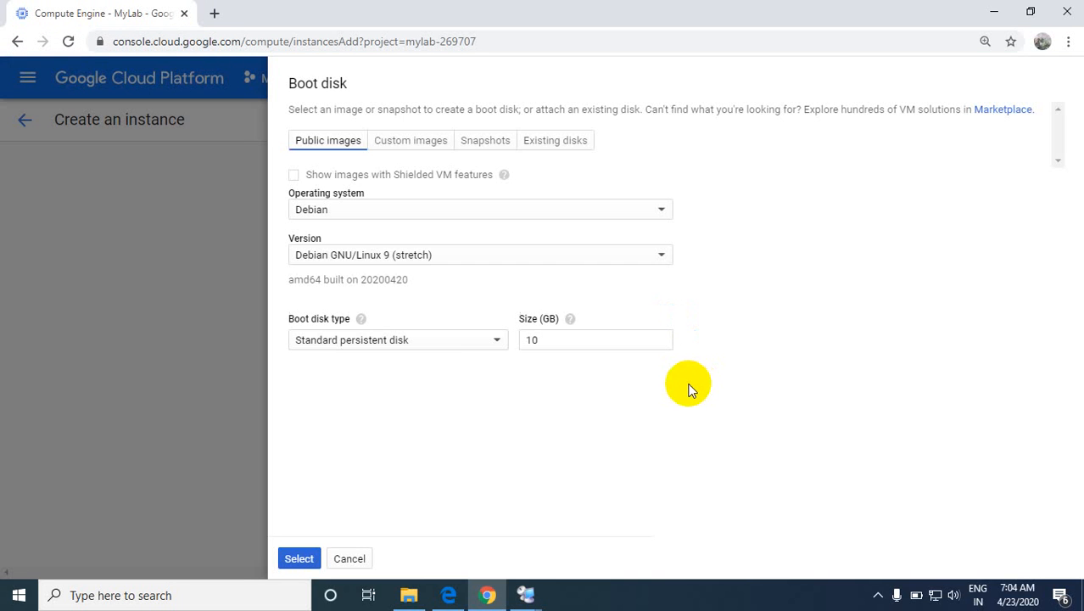
pyautogui.click(369, 212)
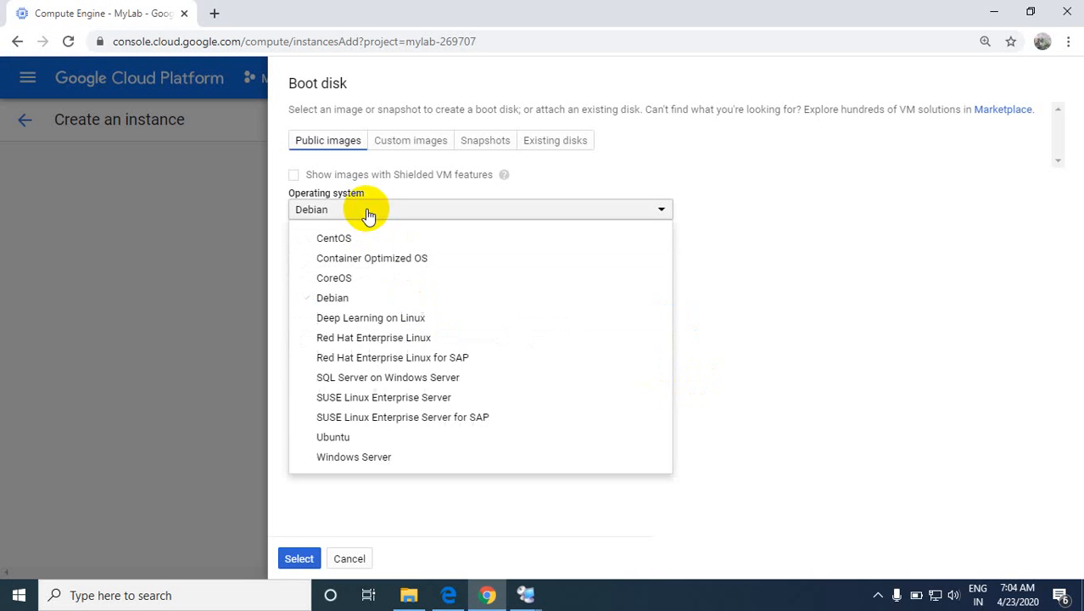
pyautogui.click(339, 459)
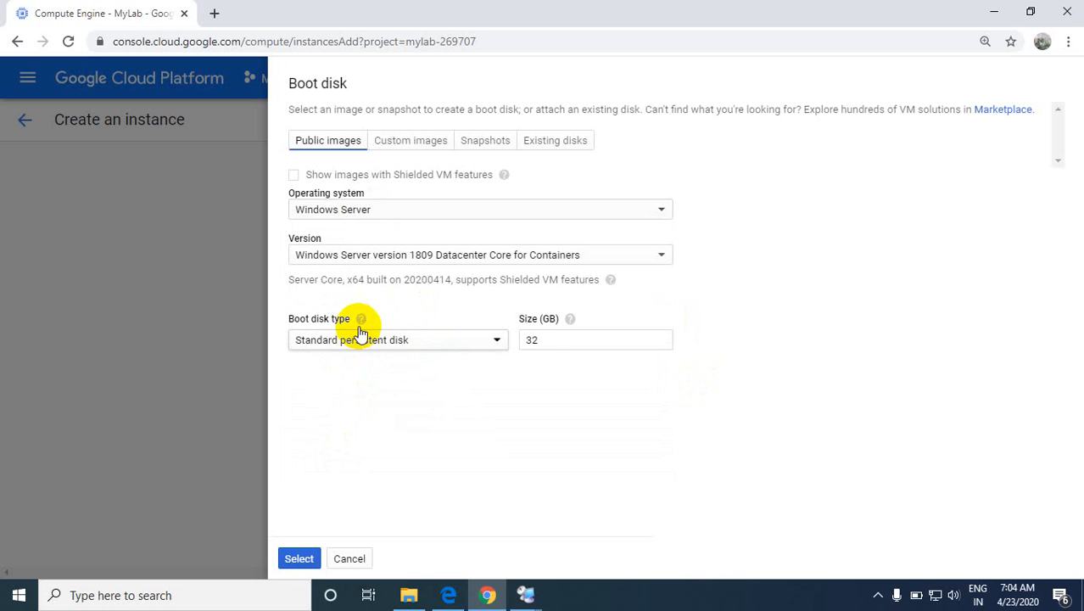
pyautogui.click(363, 259)
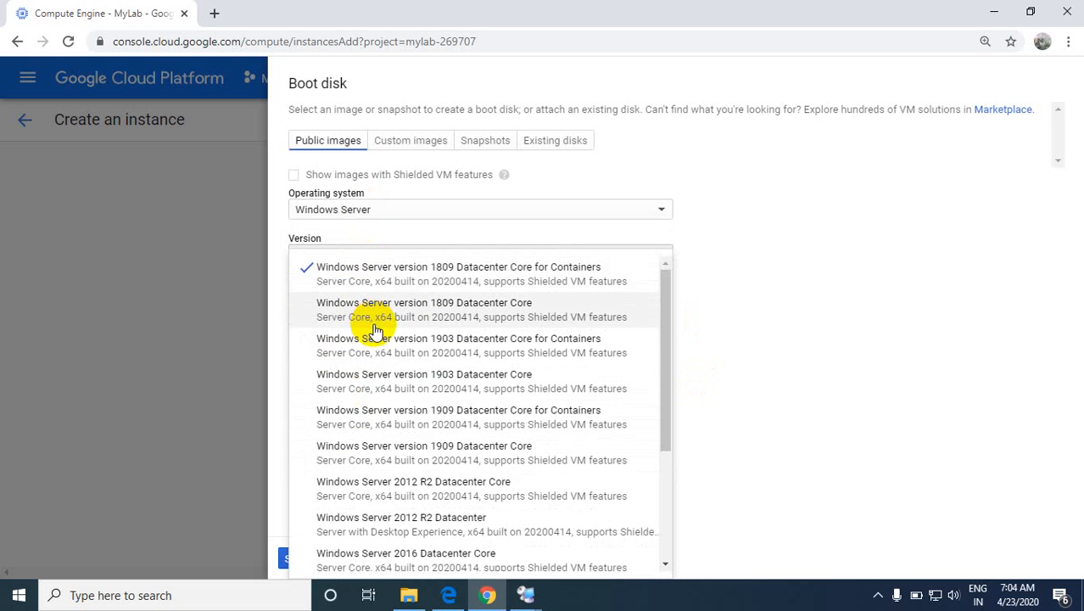
pyautogui.scroll(-2, 369, 388)
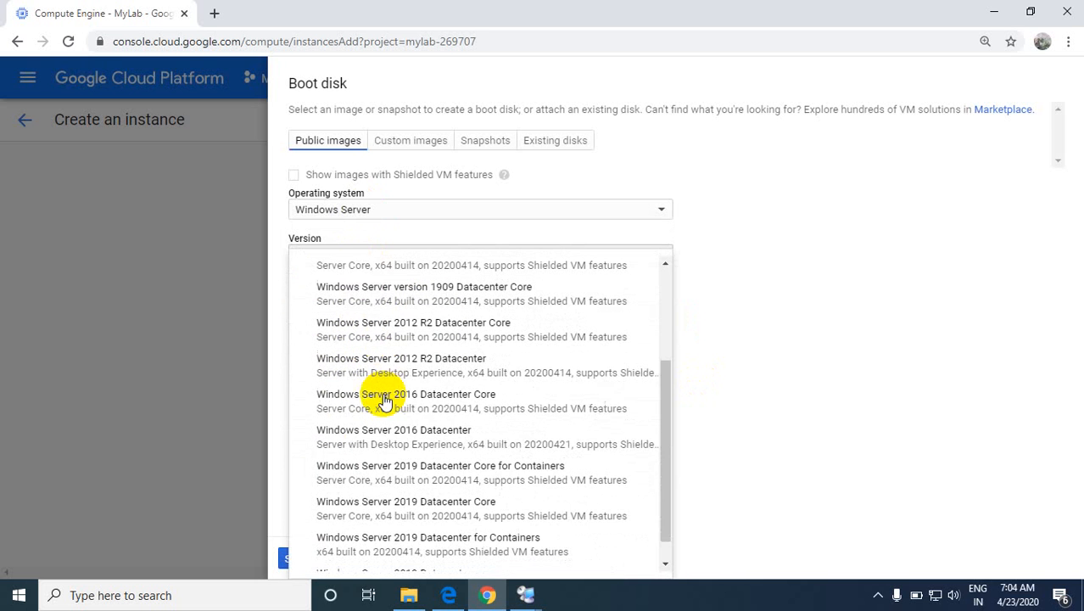
pyautogui.click(422, 437)
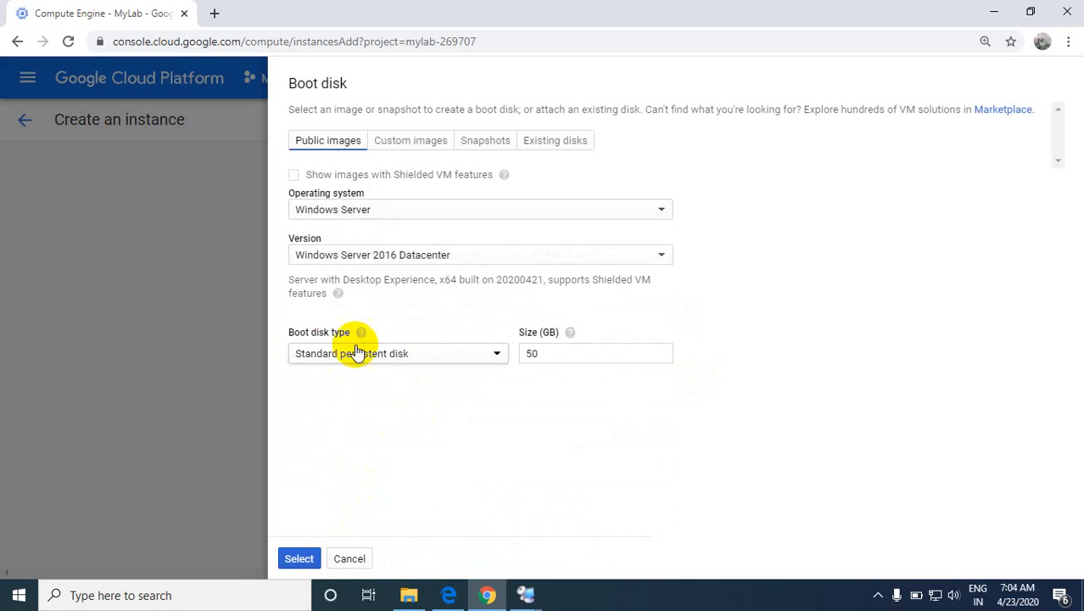
pyautogui.click(298, 559)
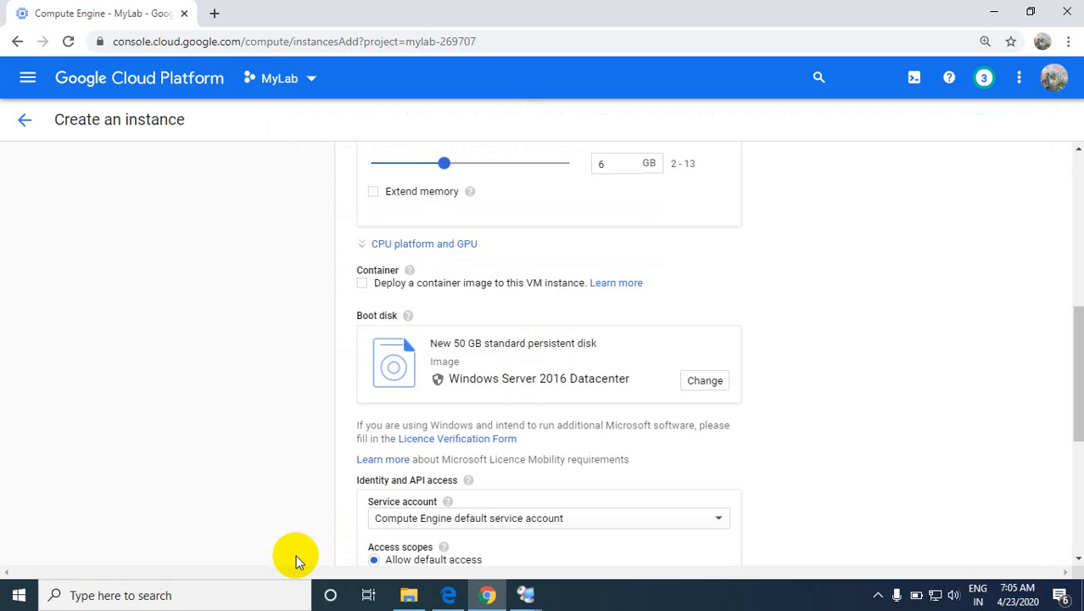
# Step: Allow HTTP and HTTPS traffic through the firewall and create the instance
pyautogui.scroll(-4, 732, 420)
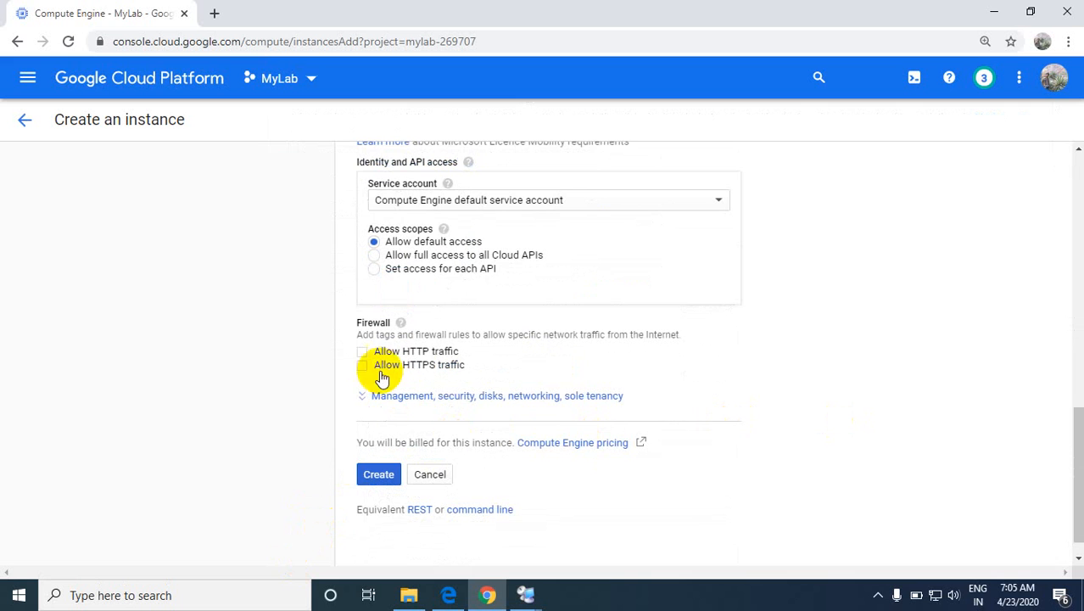
pyautogui.click(362, 353)
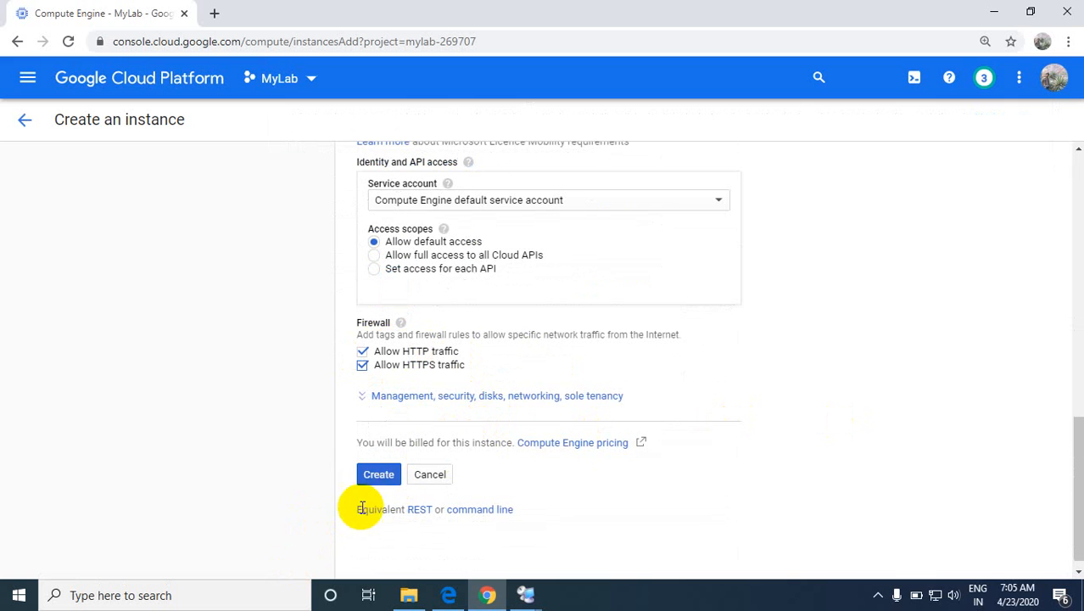
pyautogui.click(378, 472)
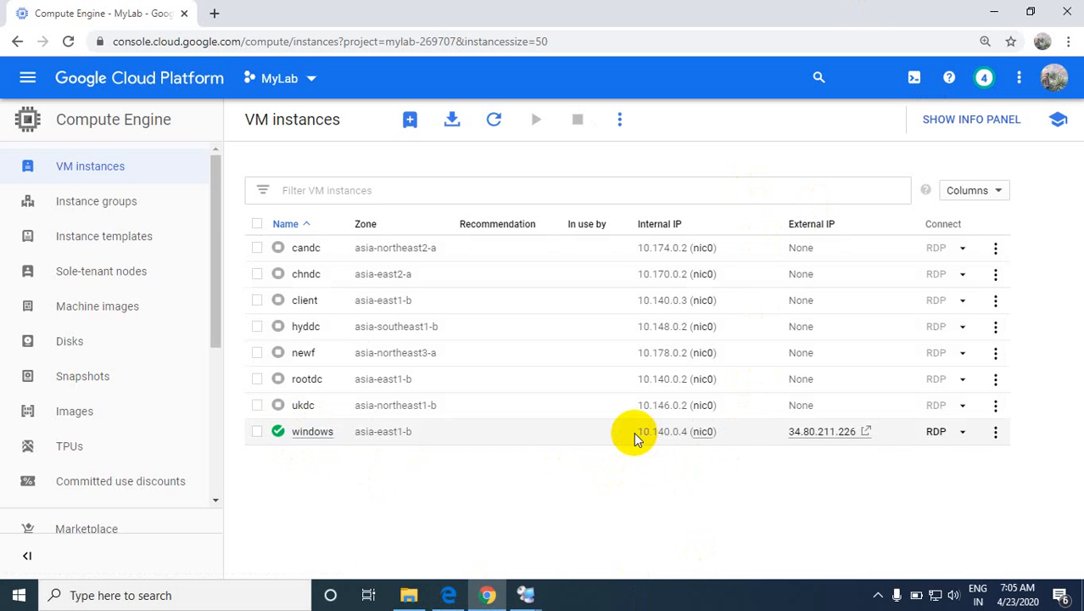
# Step: Examine the internal and external IP addresses of the windows instance in the VM instances list
pyautogui.moveTo(633, 431); pyautogui.dragTo(691, 434)
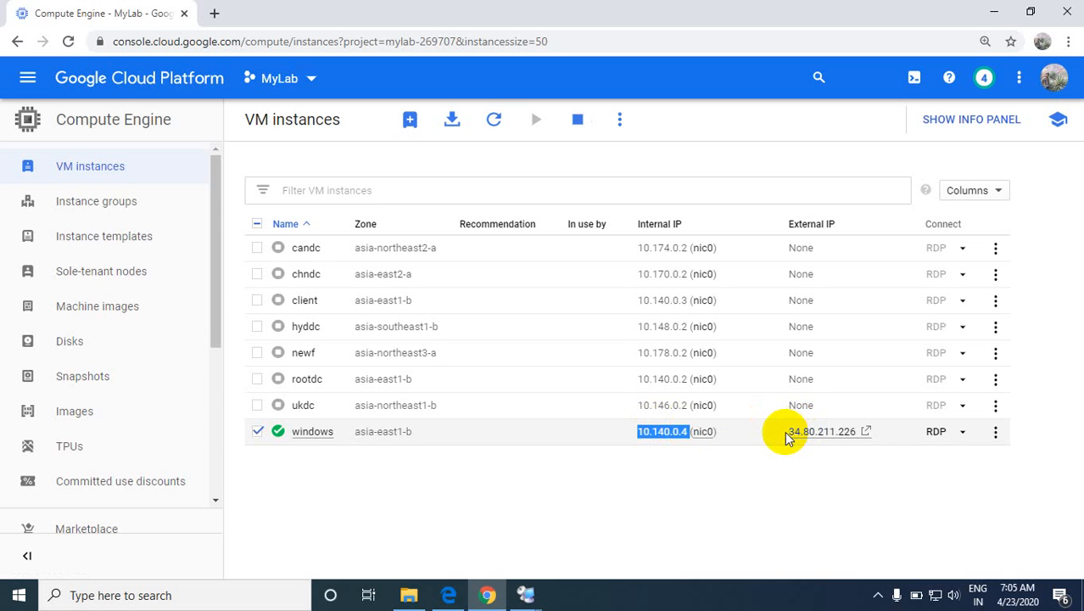
pyautogui.moveTo(786, 432); pyautogui.dragTo(743, 481)
pyautogui.moveTo(733, 431); pyautogui.dragTo(642, 429)
pyautogui.moveTo(788, 434); pyautogui.dragTo(854, 433)
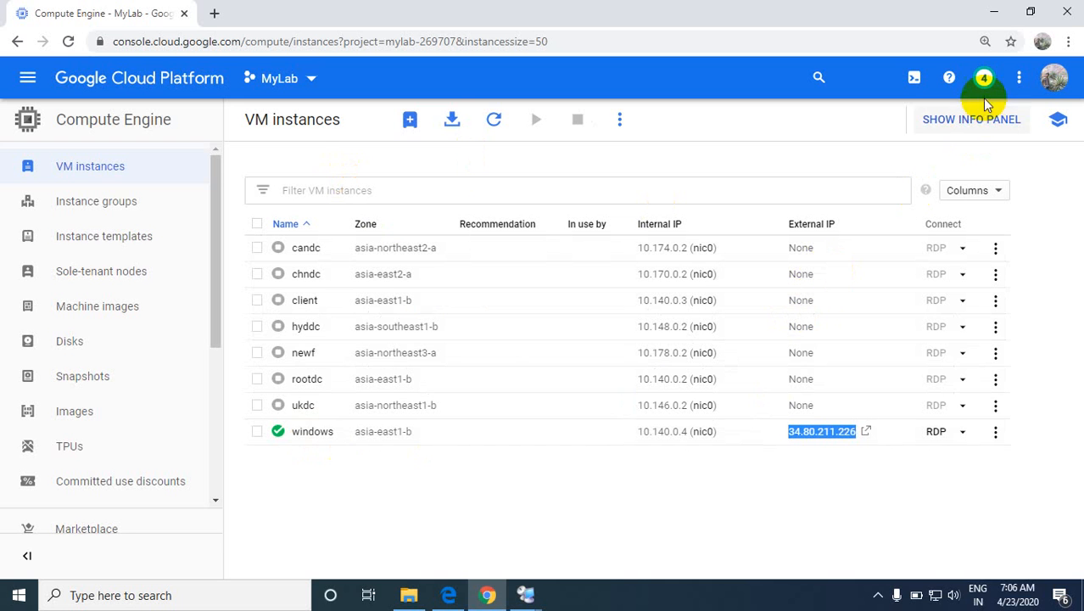
# Step: Search the web for "remote desktop manager 2.7 download" in a new browser tab
pyautogui.click(988, 12)
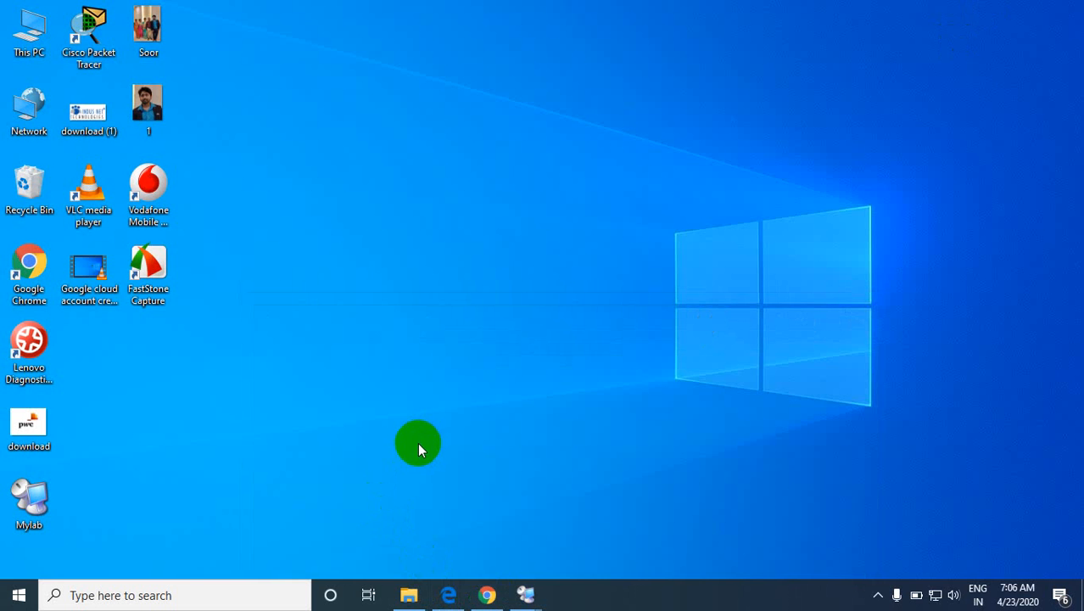
pyautogui.click(496, 598)
pyautogui.click(218, 12)
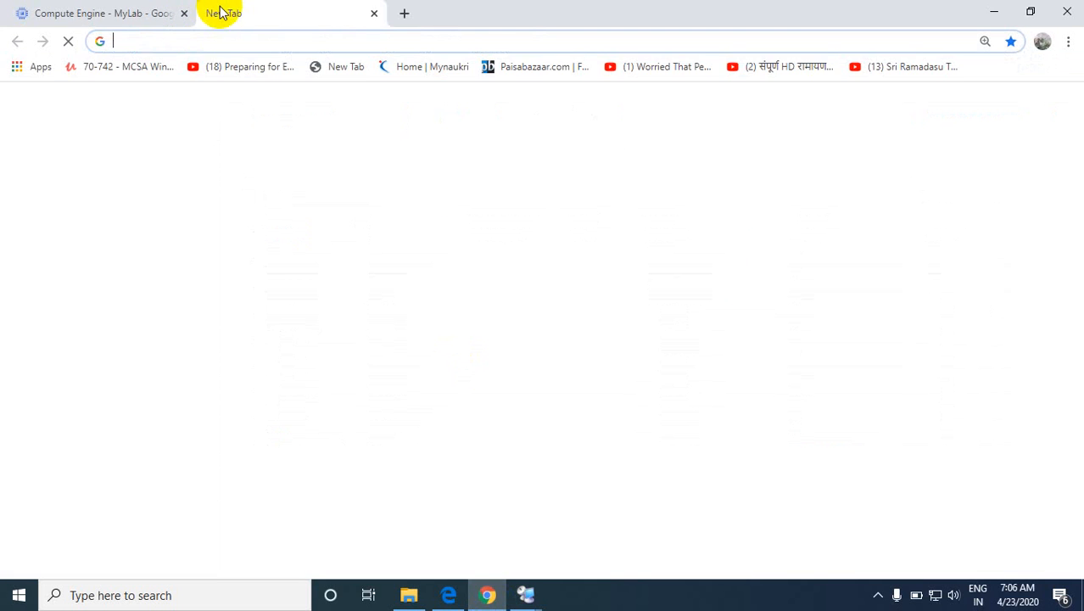
pyautogui.click(133, 14)
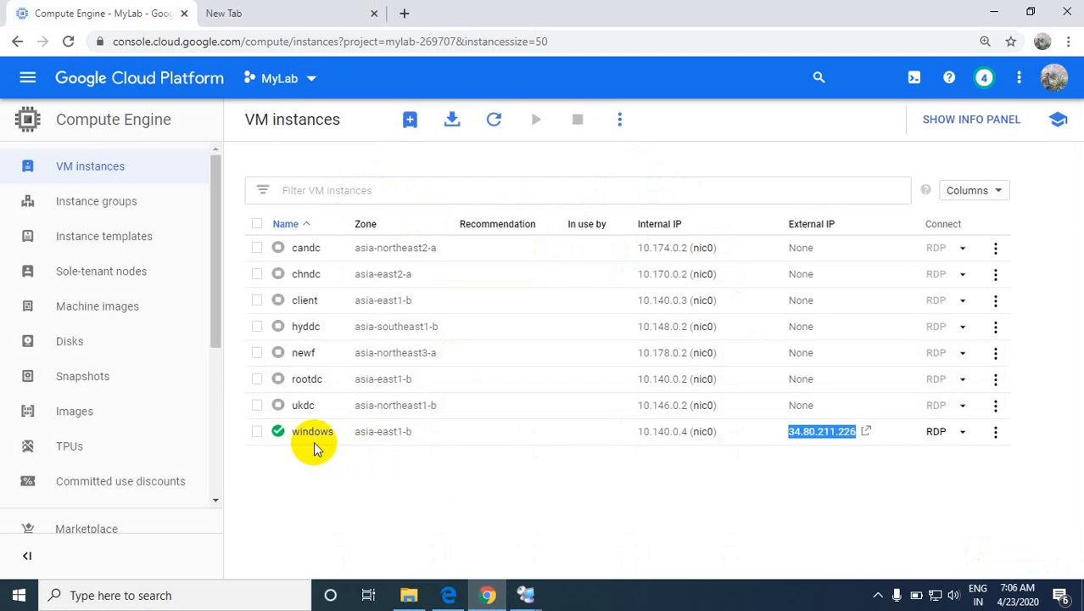
pyautogui.click(269, 19)
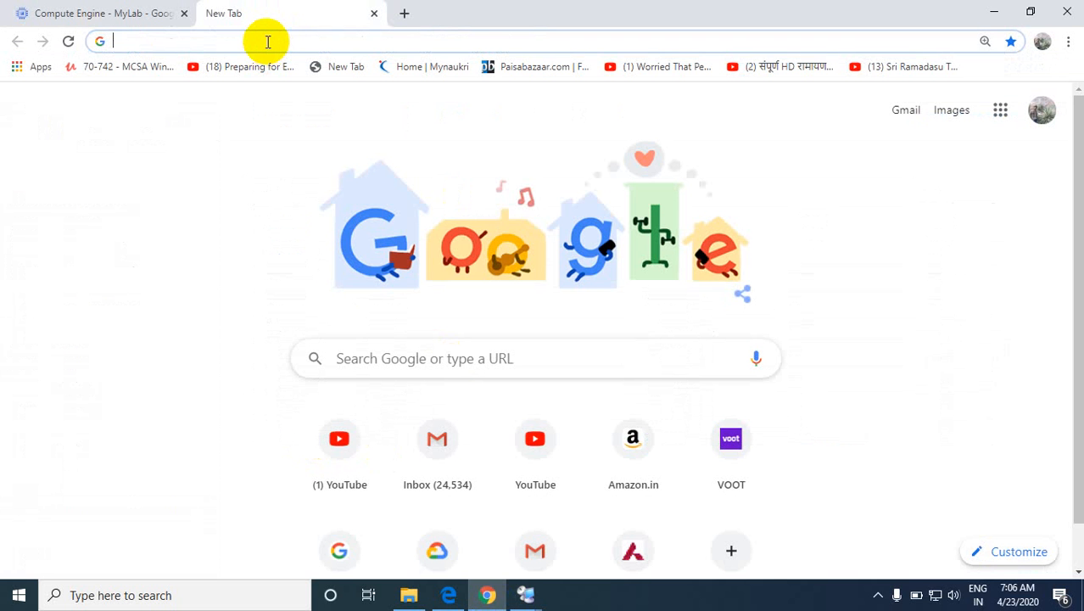
pyautogui.write('re')
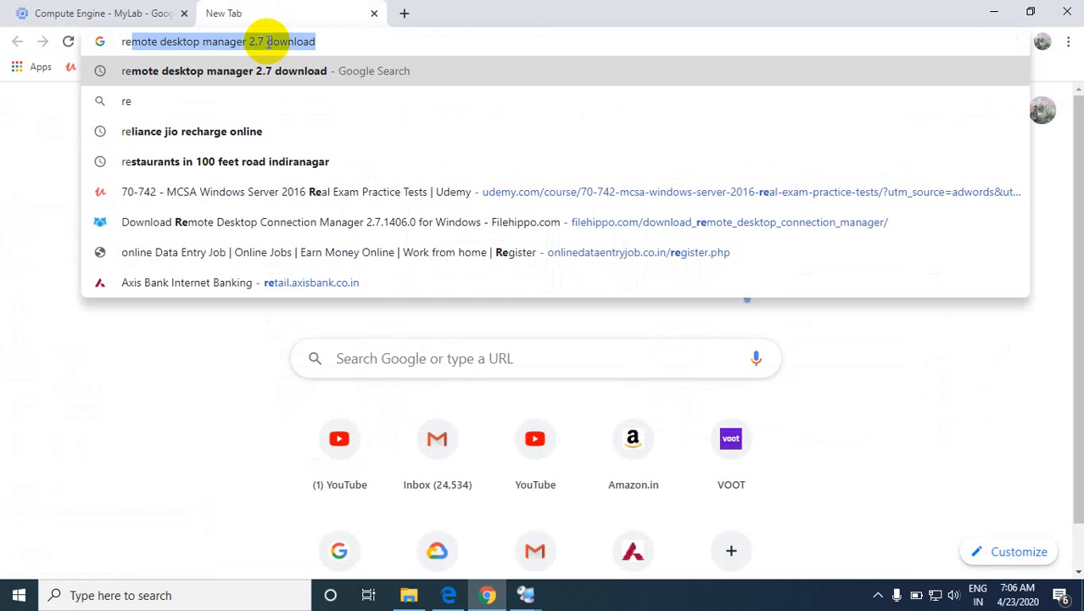
pyautogui.click(269, 42)
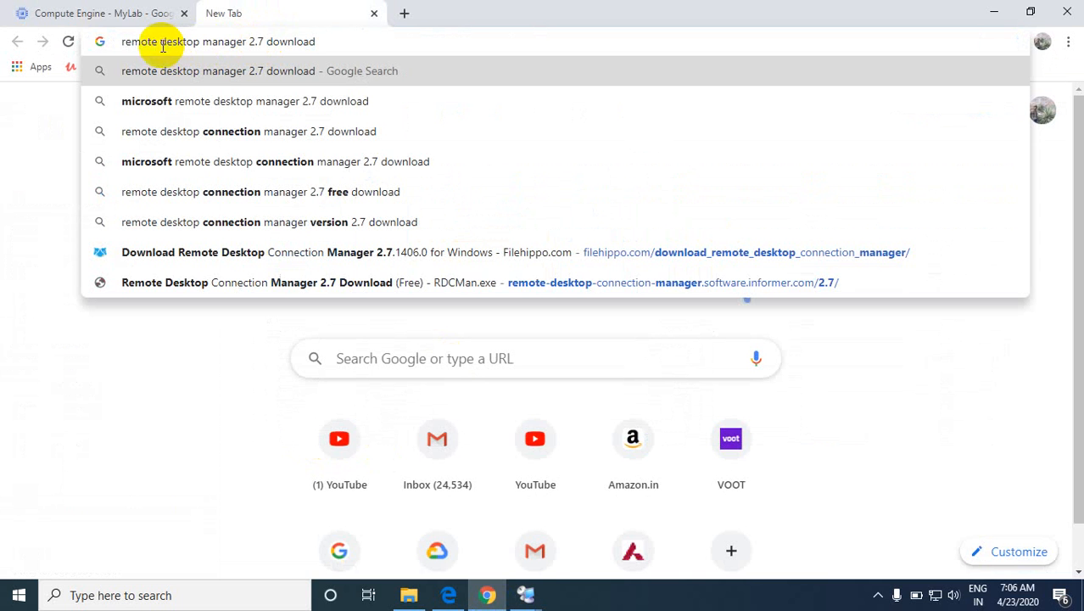
pyautogui.moveTo(120, 42); pyautogui.dragTo(316, 40)
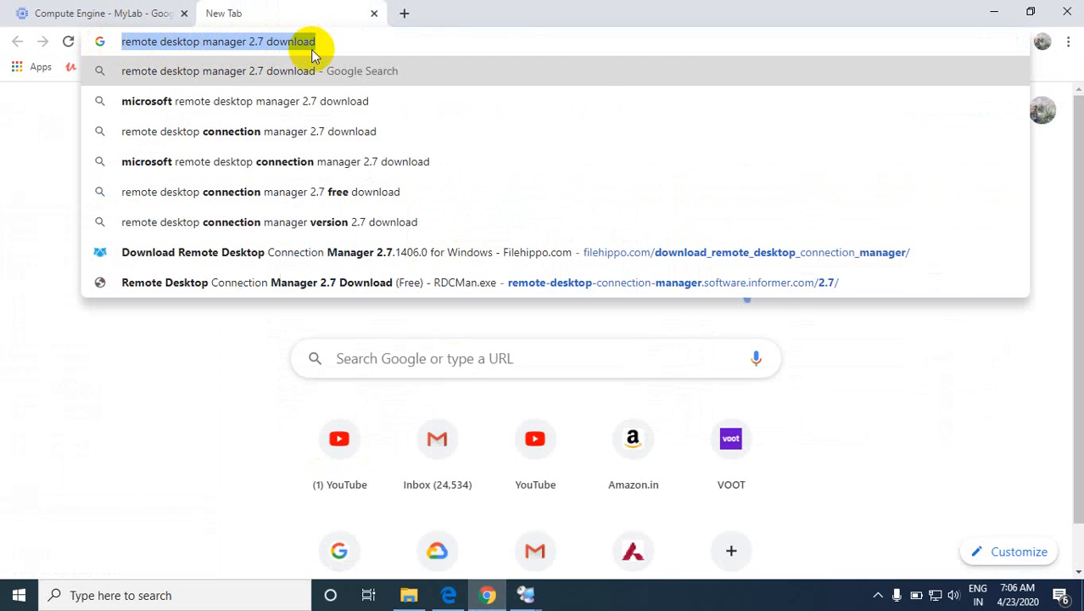
pyautogui.press('Return')
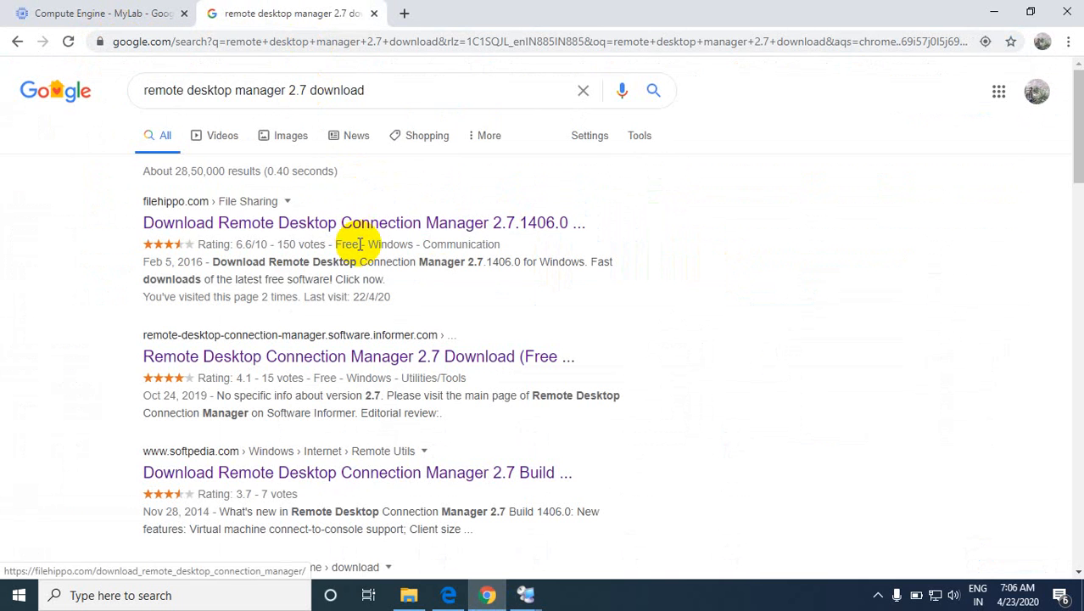
# Step: Examine the name and version on FileHippo's Remote Desktop Connection Manager download page, and close that page
pyautogui.click(350, 224)
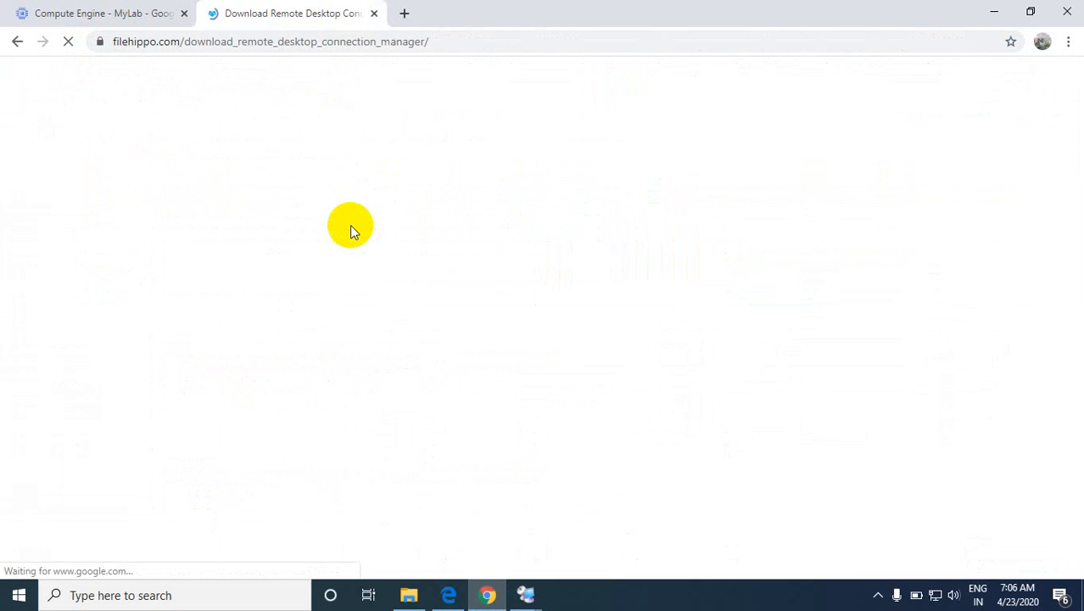
pyautogui.click(135, 10)
pyautogui.click(288, 12)
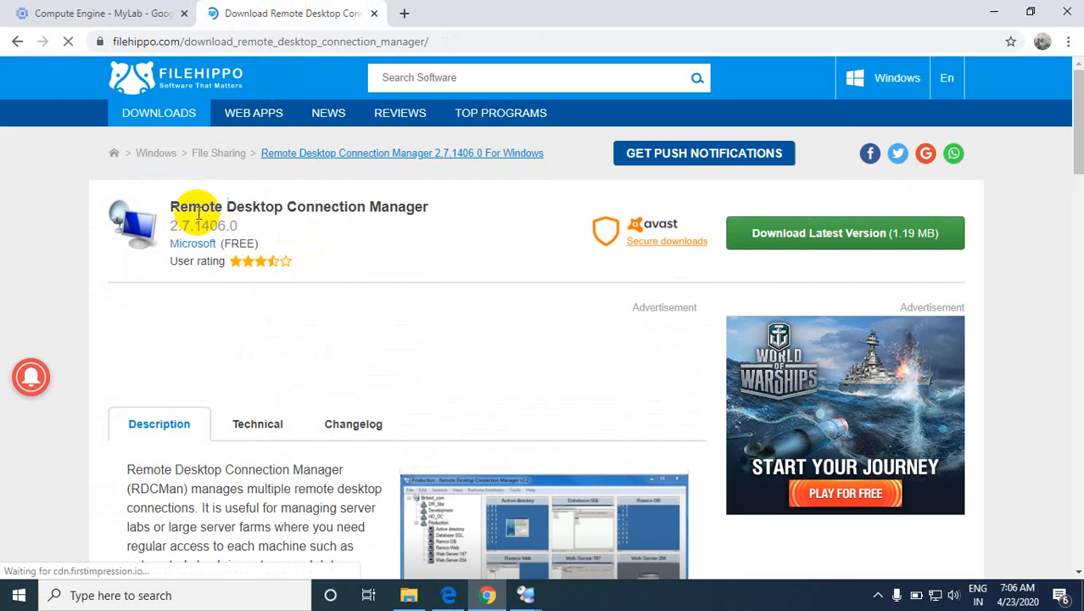
pyautogui.moveTo(179, 208); pyautogui.dragTo(402, 225)
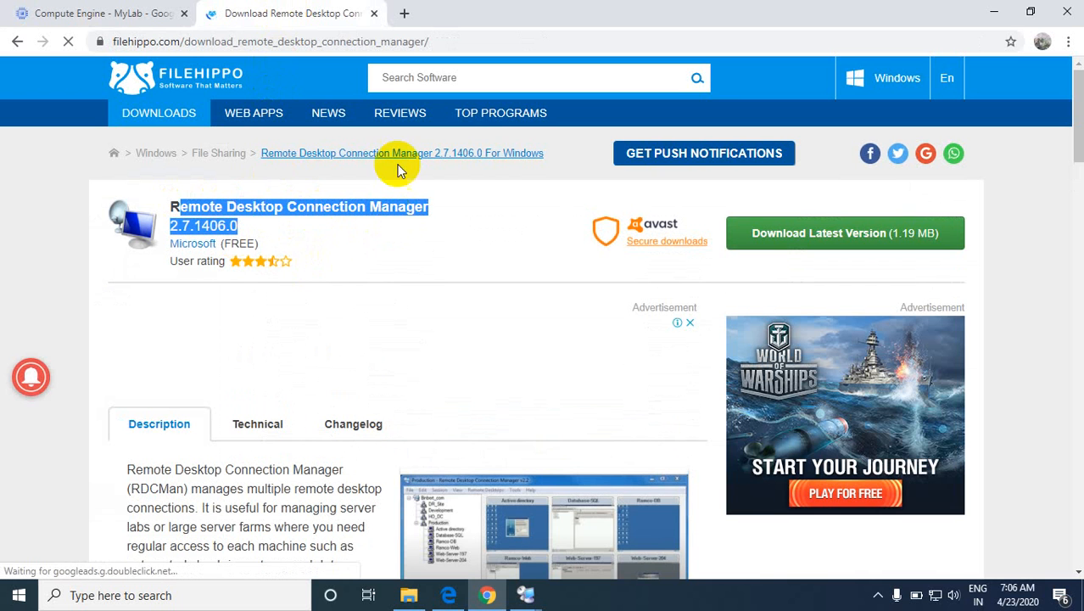
pyautogui.click(372, 14)
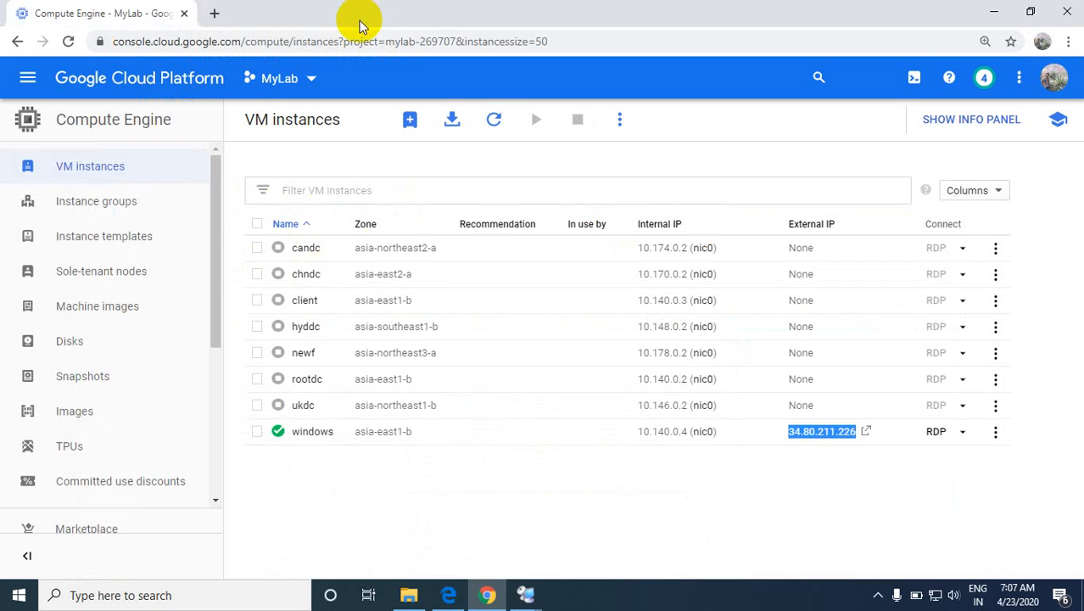
# Step: Minimize the browser, search Windows for "remote" and open Remote Desktop Connection Manager
pyautogui.click(989, 14)
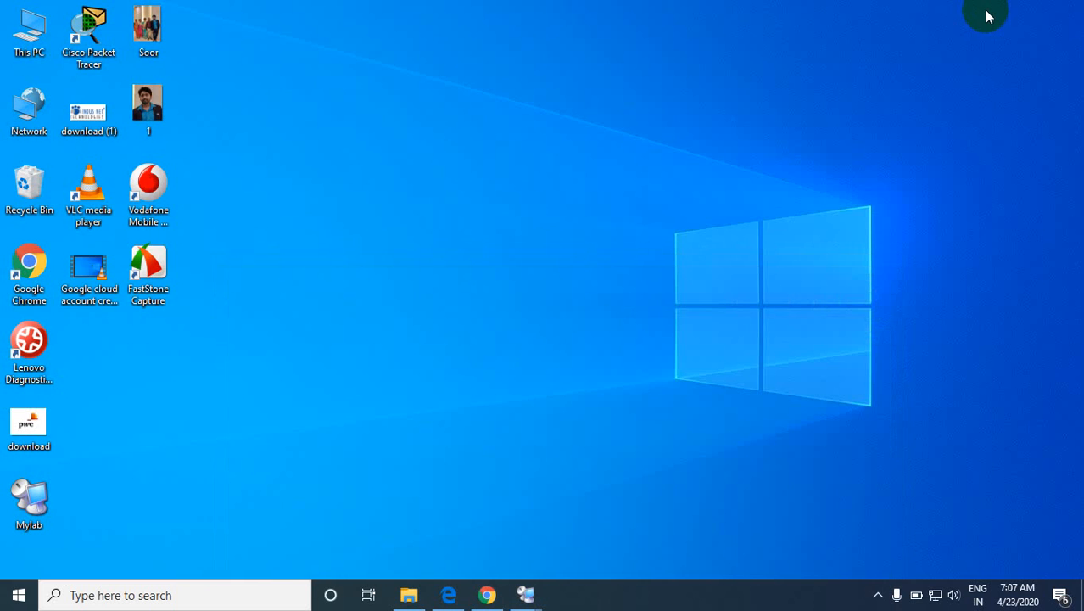
pyautogui.click(168, 589)
pyautogui.click(816, 295)
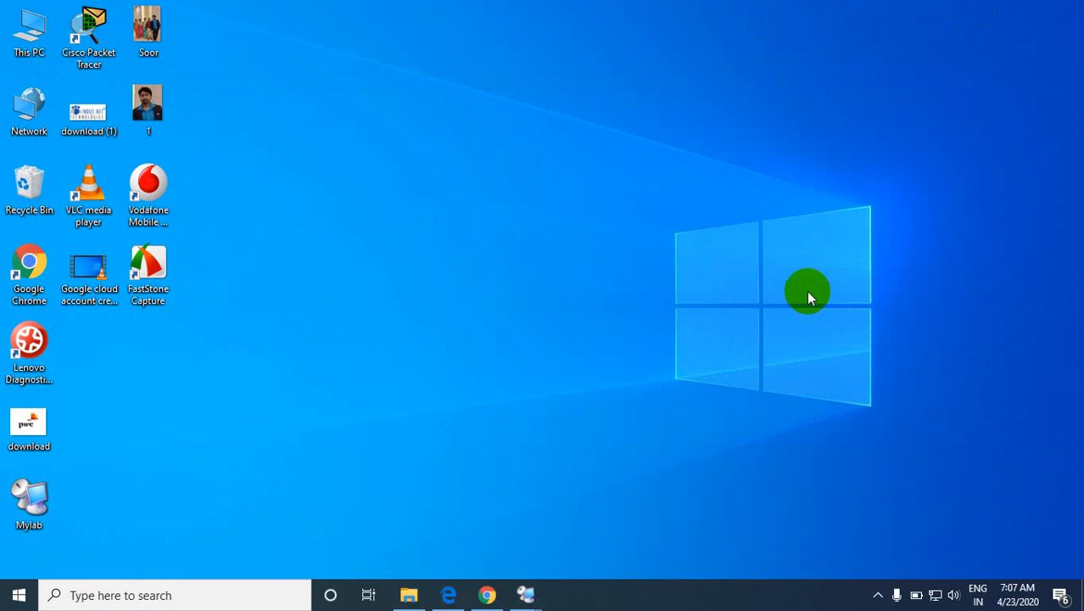
pyautogui.click(145, 595)
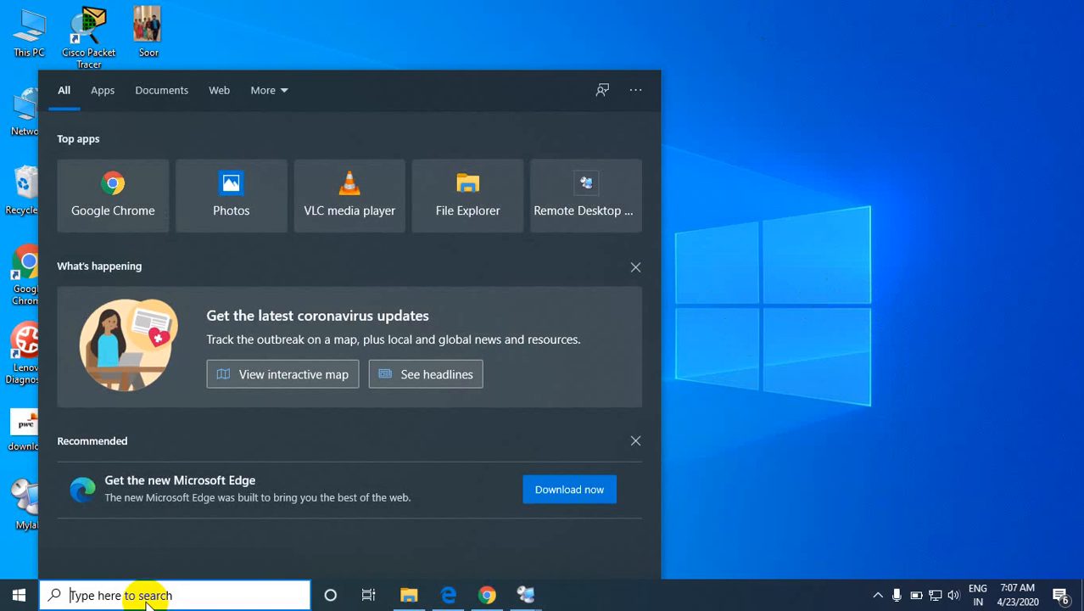
pyautogui.write('remote')
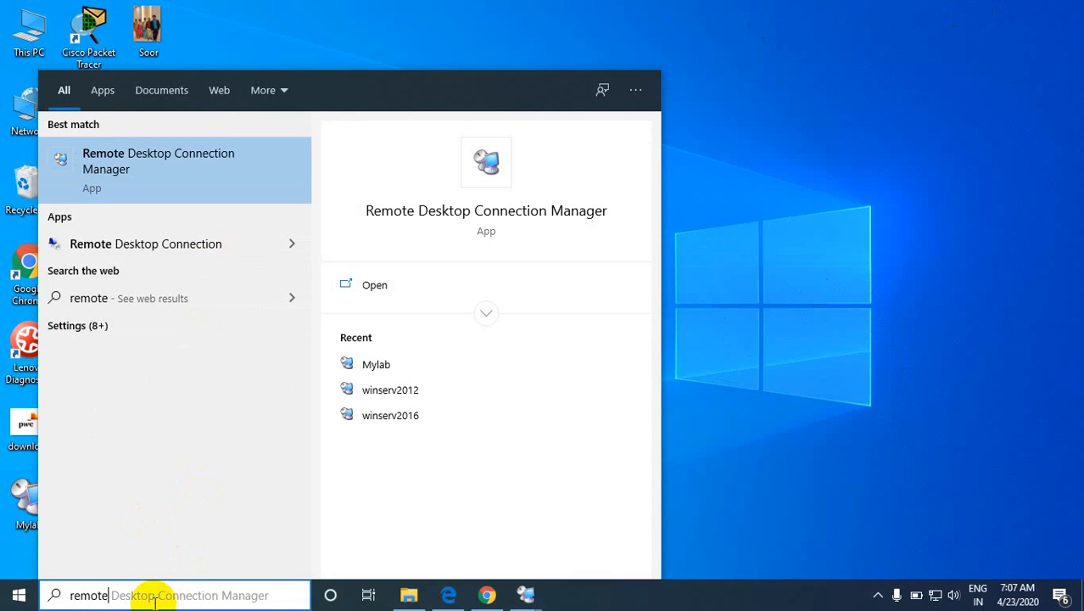
pyautogui.click(127, 185)
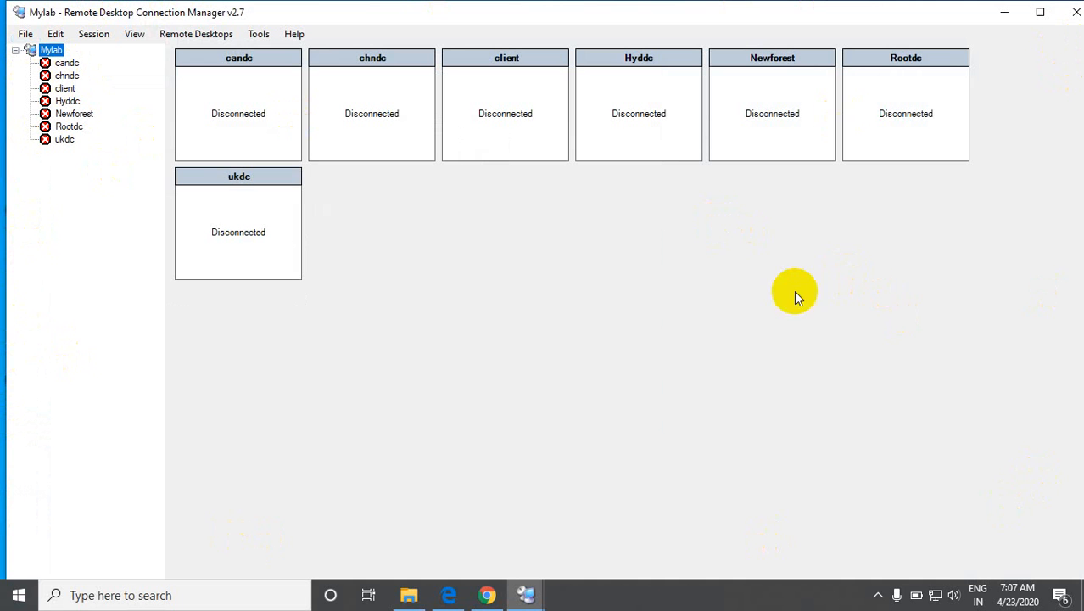
pyautogui.click(485, 594)
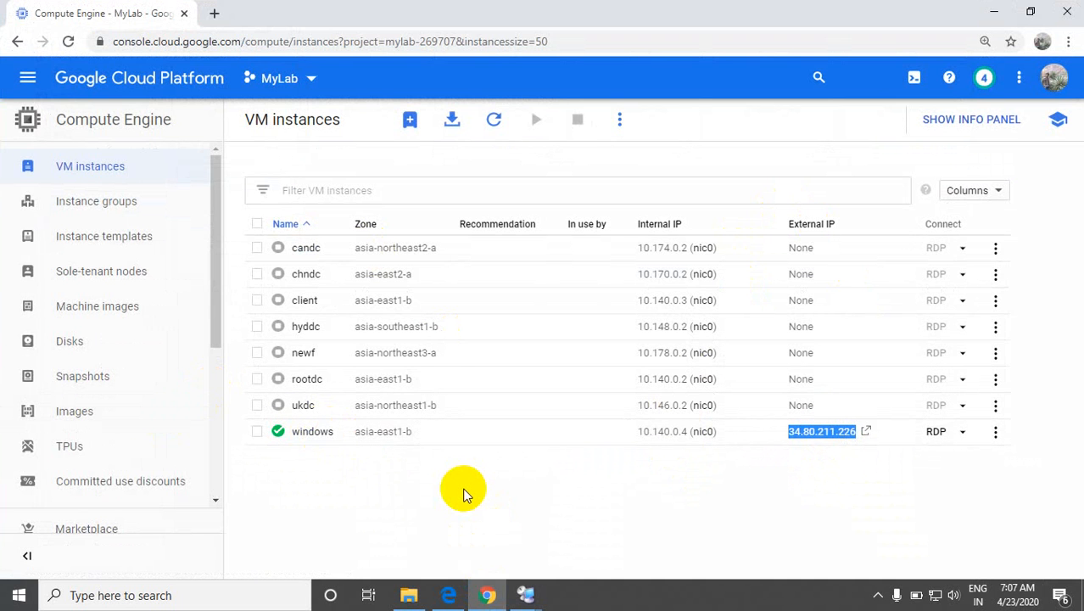
pyautogui.hotkey('alt', 'Tab')
pyautogui.click(25, 36)
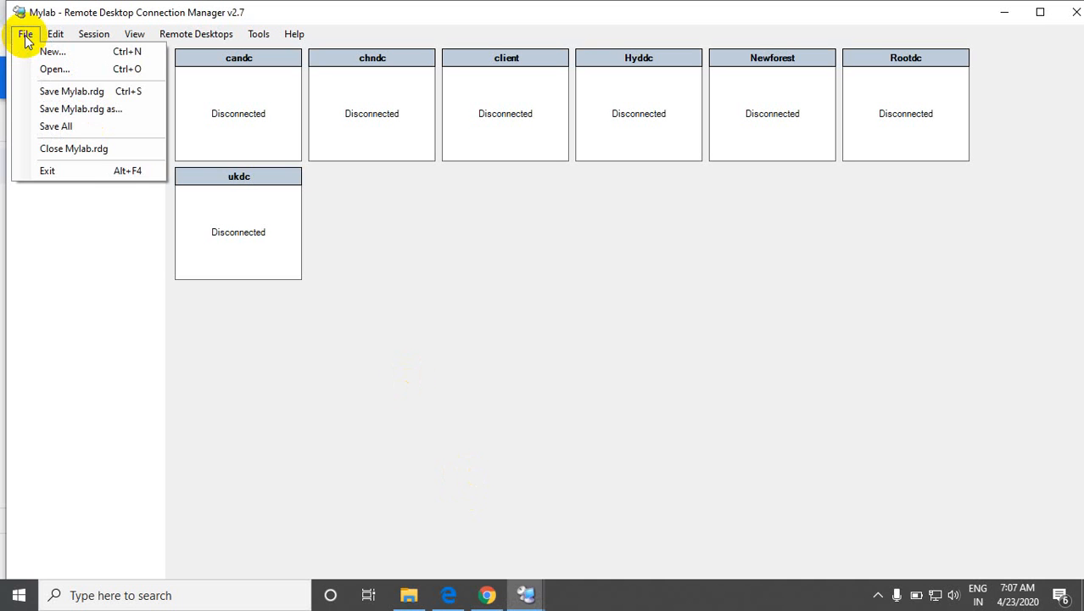
pyautogui.click(34, 239)
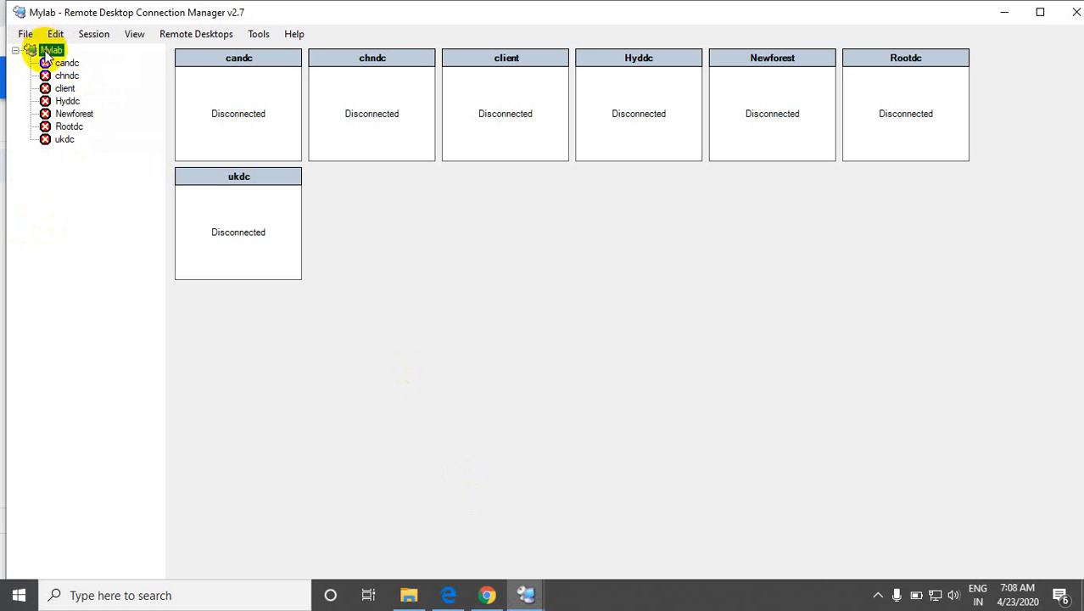
# Step: Start adding a server to the Mylab group, using the windows instance's external IP 34.80.211.226 from the Google Cloud console as server name
pyautogui.rightClick(46, 54)
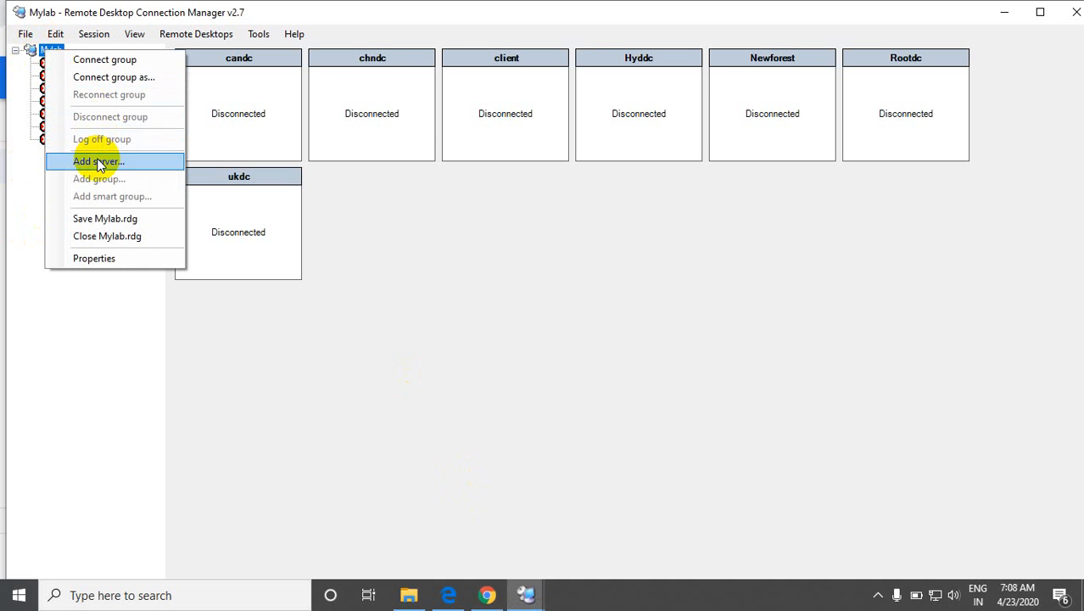
pyautogui.click(97, 161)
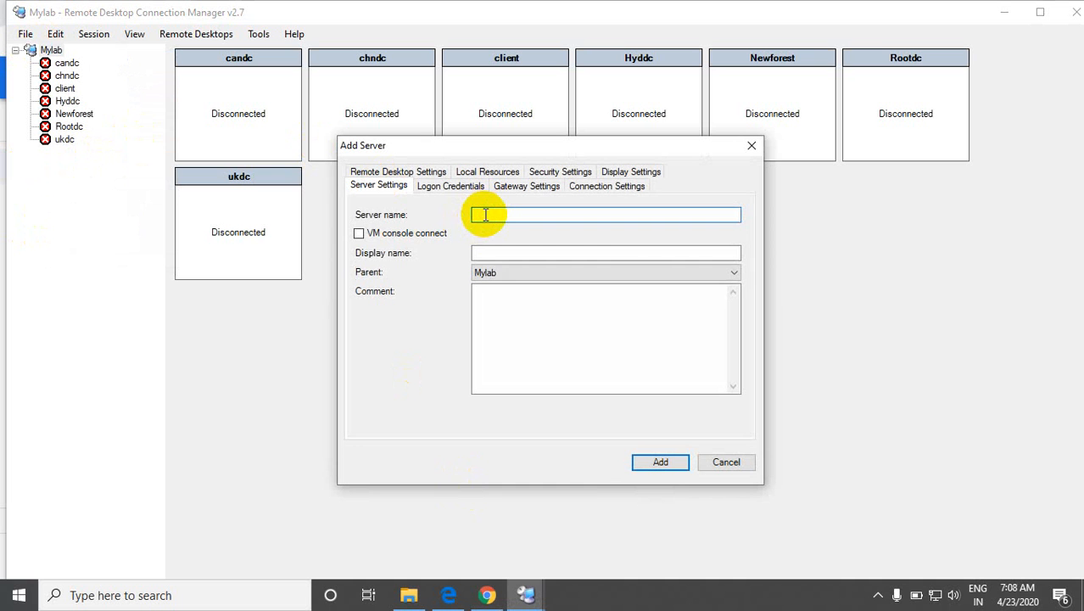
pyautogui.hotkey('alt', 'Tab')
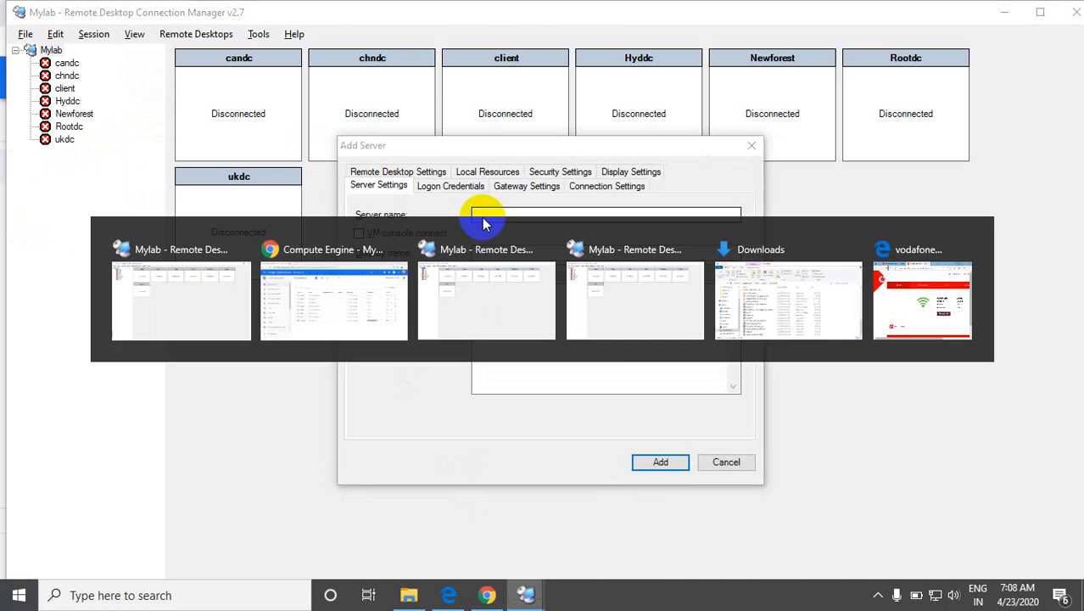
pyautogui.rightClick(794, 433)
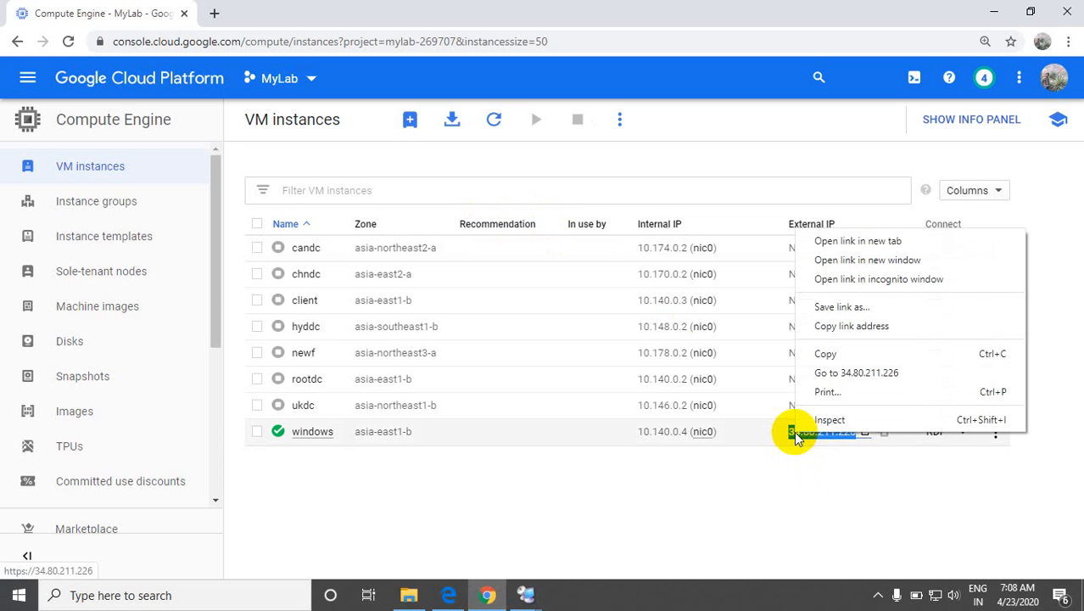
pyautogui.click(792, 461)
pyautogui.moveTo(787, 433); pyautogui.dragTo(859, 435)
pyautogui.hotkey('ctrl', 'c')
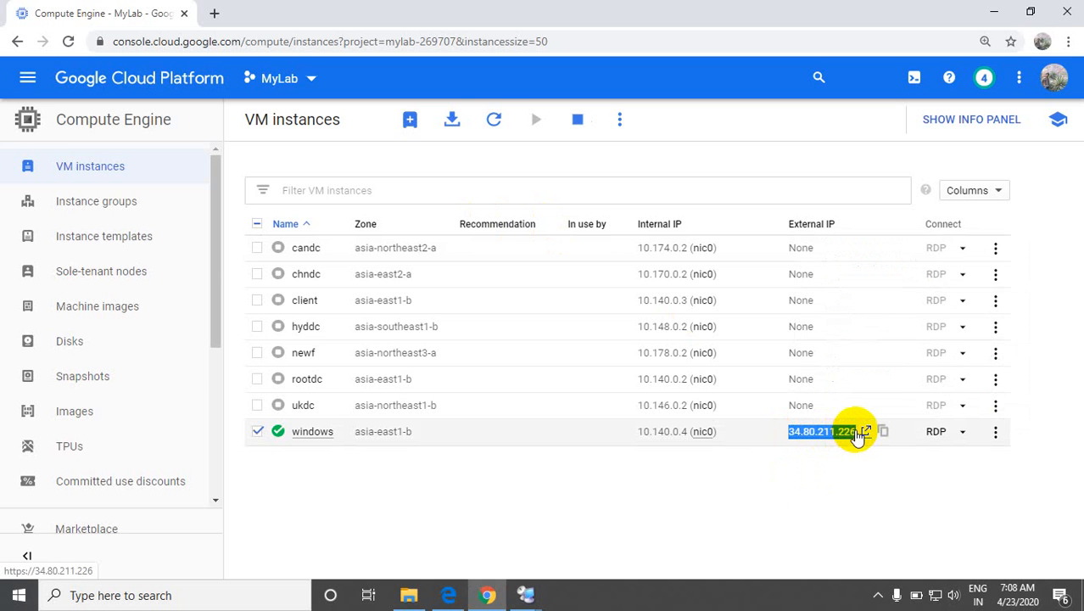
pyautogui.hotkey('alt', 'Tab')
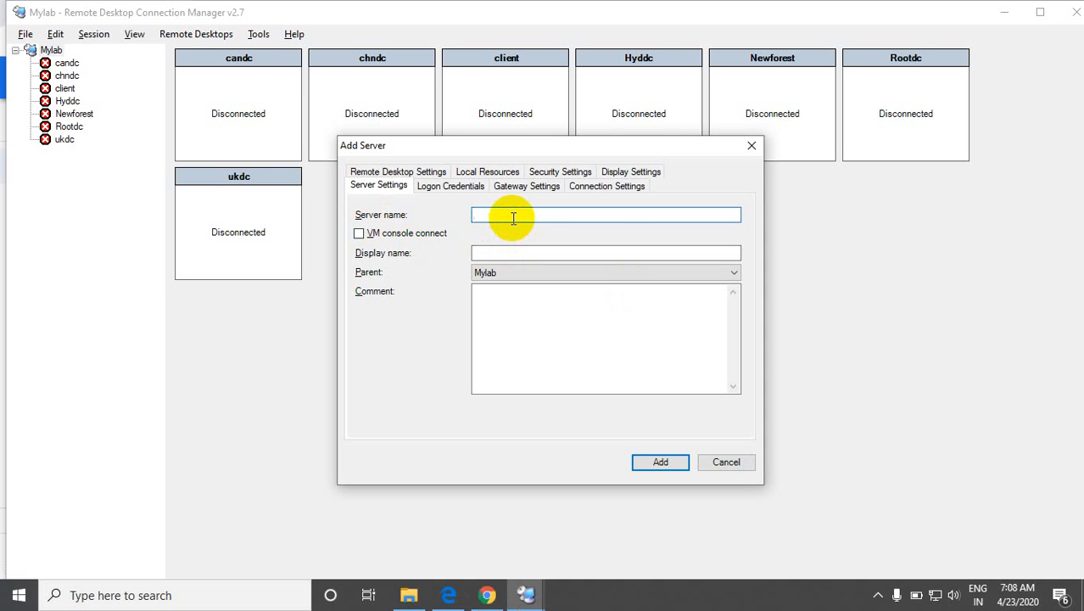
pyautogui.hotkey('ctrl', 'v')
pyautogui.hotkey('alt', 'Tab')
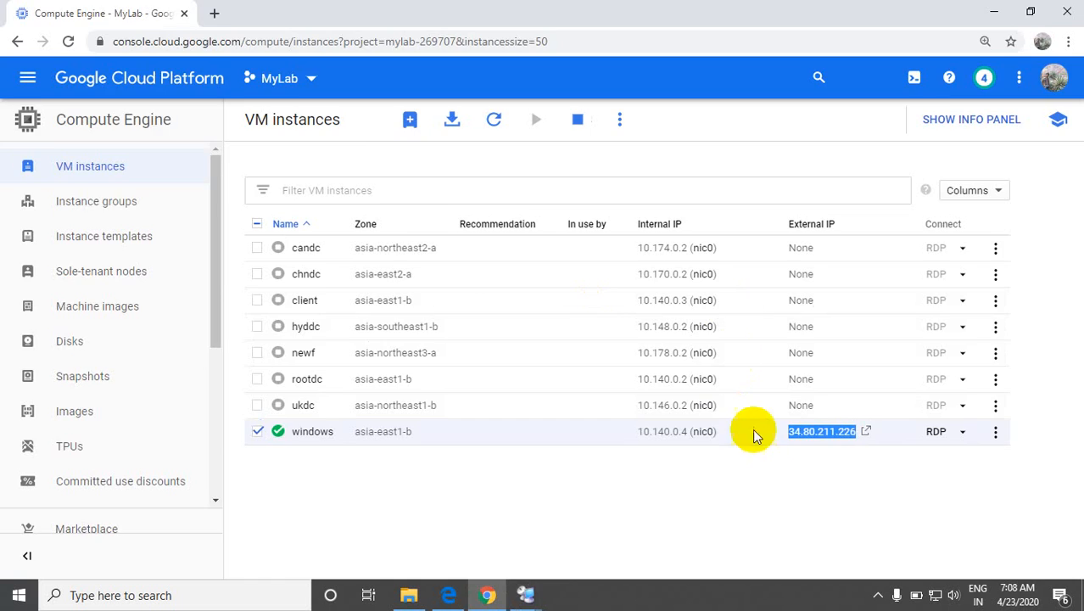
pyautogui.hotkey('alt', 'Tab')
# Step: Set the new server's display name to windows and add it to the Mylab group
pyautogui.click(583, 254)
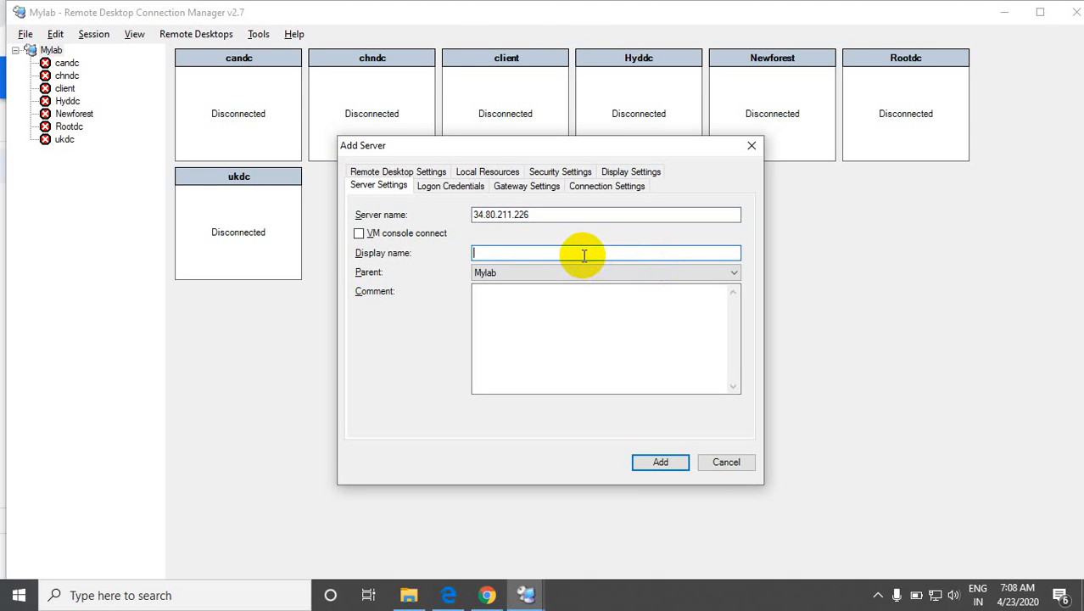
pyautogui.hotkey('alt', 'Tab')
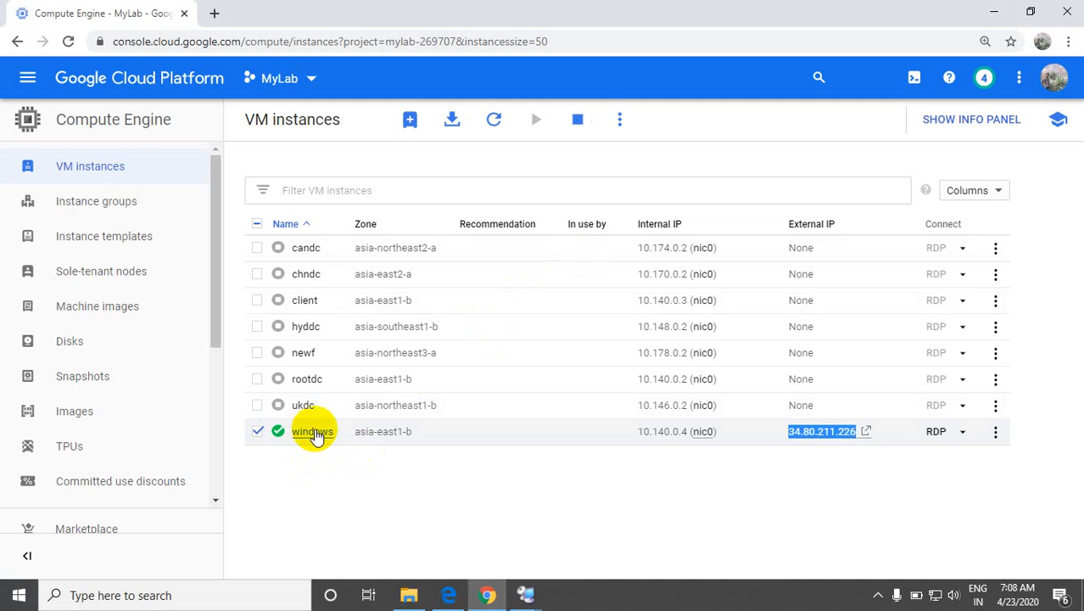
pyautogui.hotkey('alt', 'Tab')
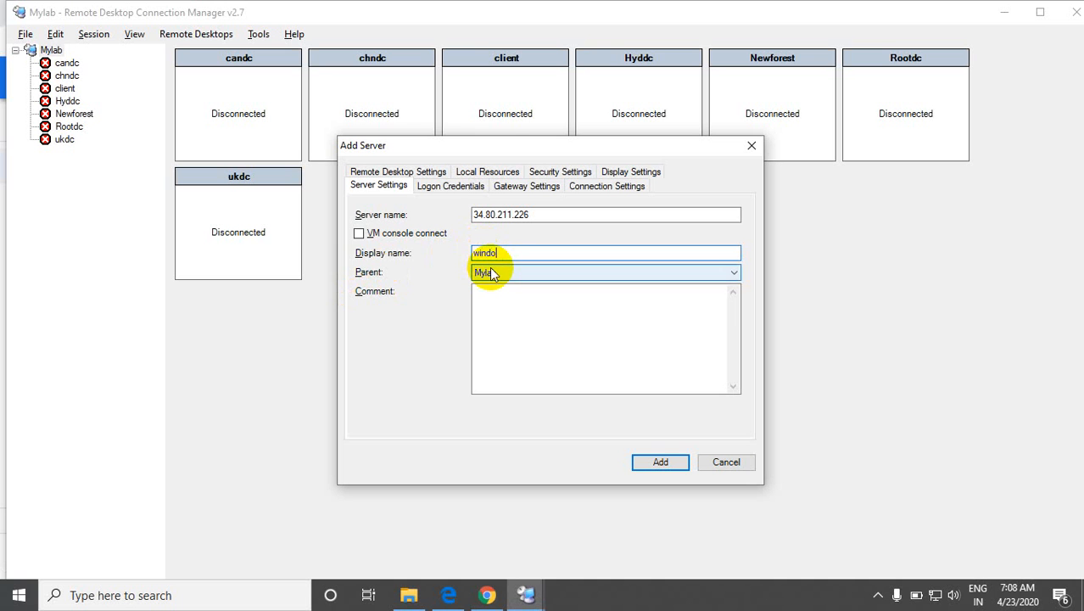
pyautogui.click(670, 462)
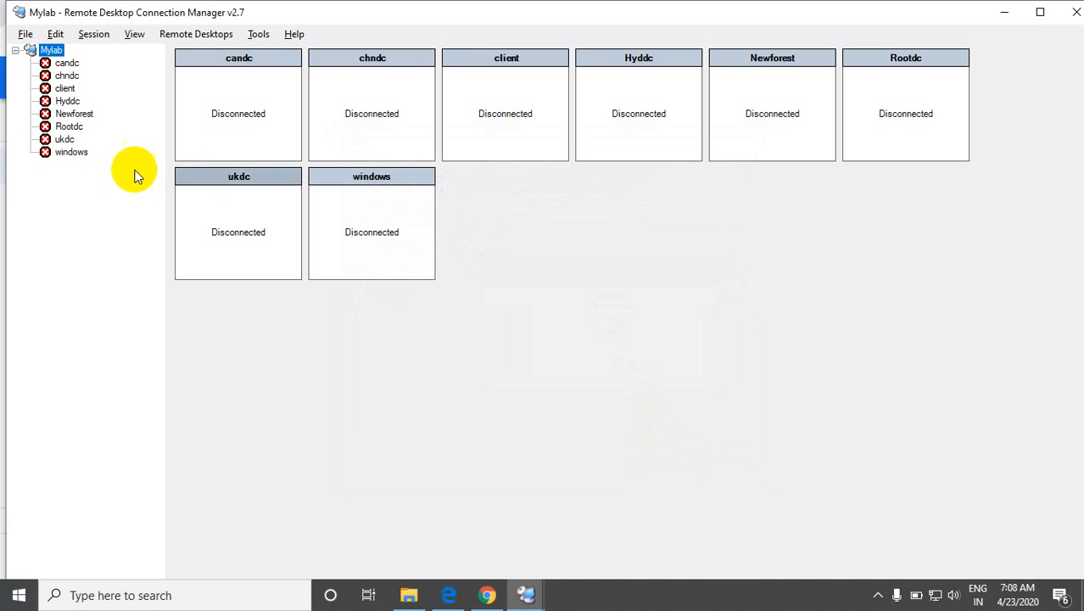
# Step: Save all open connection files, including Mylab.rdg with the added windows server
pyautogui.click(27, 35)
pyautogui.click(30, 34)
pyautogui.click(51, 35)
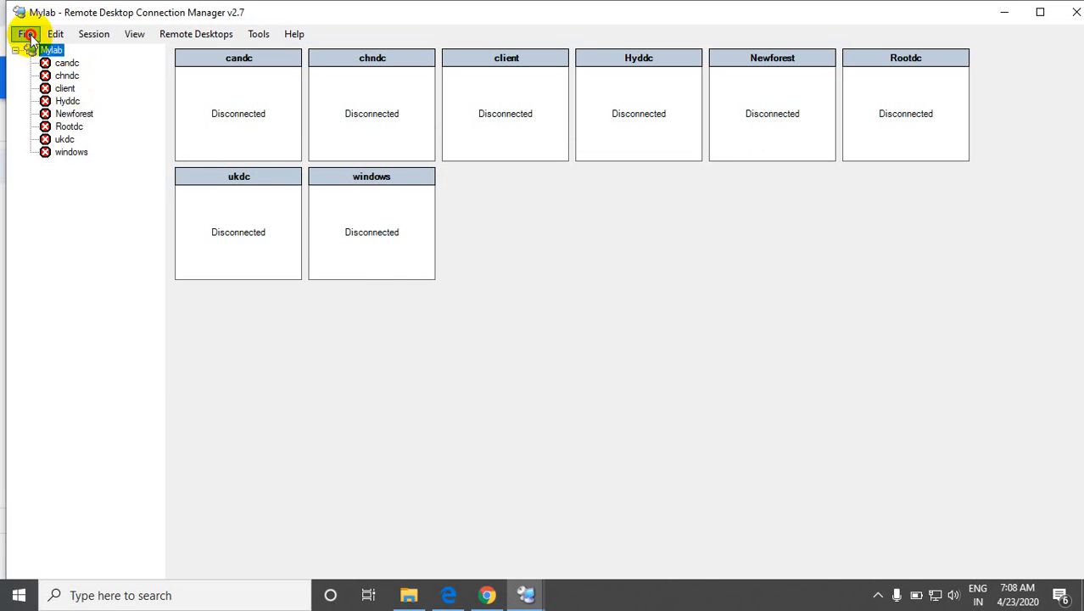
pyautogui.click(27, 35)
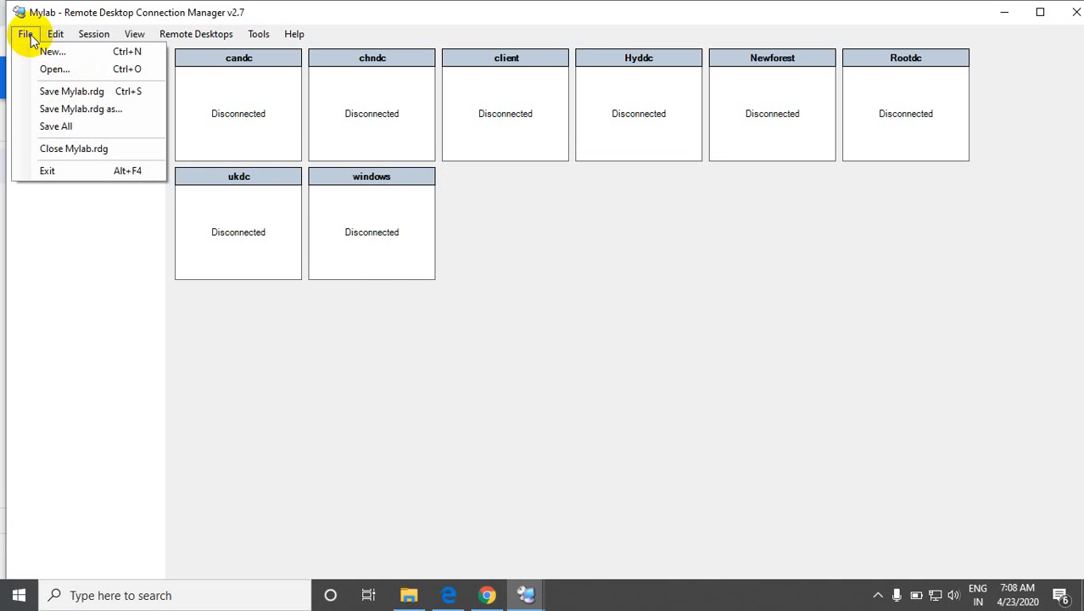
pyautogui.click(54, 125)
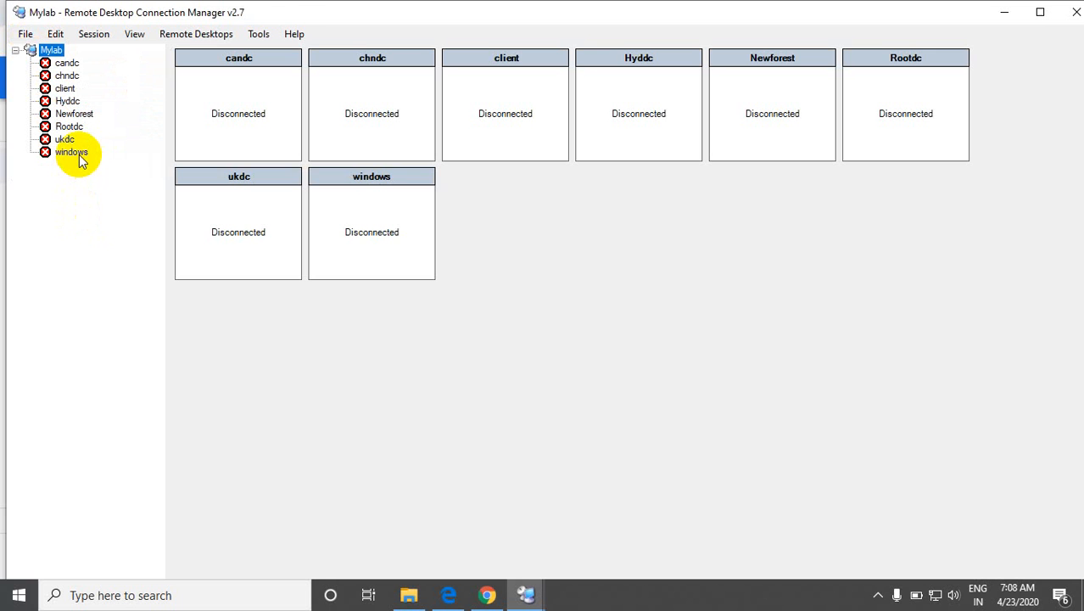
# Step: Connect to the windows server and choose to use a different account in the credentials prompt
pyautogui.doubleClick(79, 157)
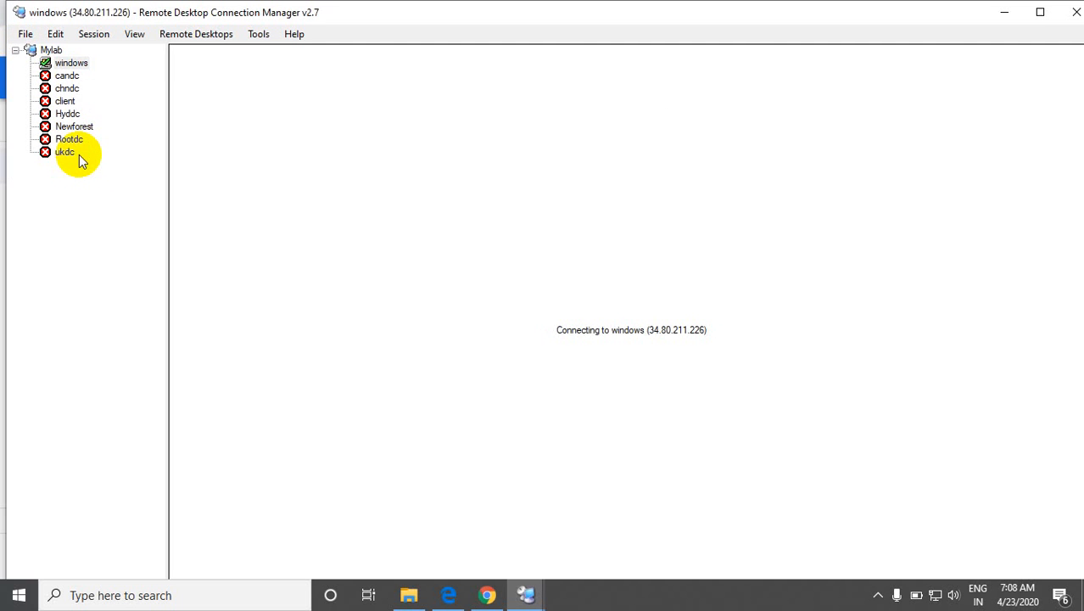
pyautogui.click(558, 331)
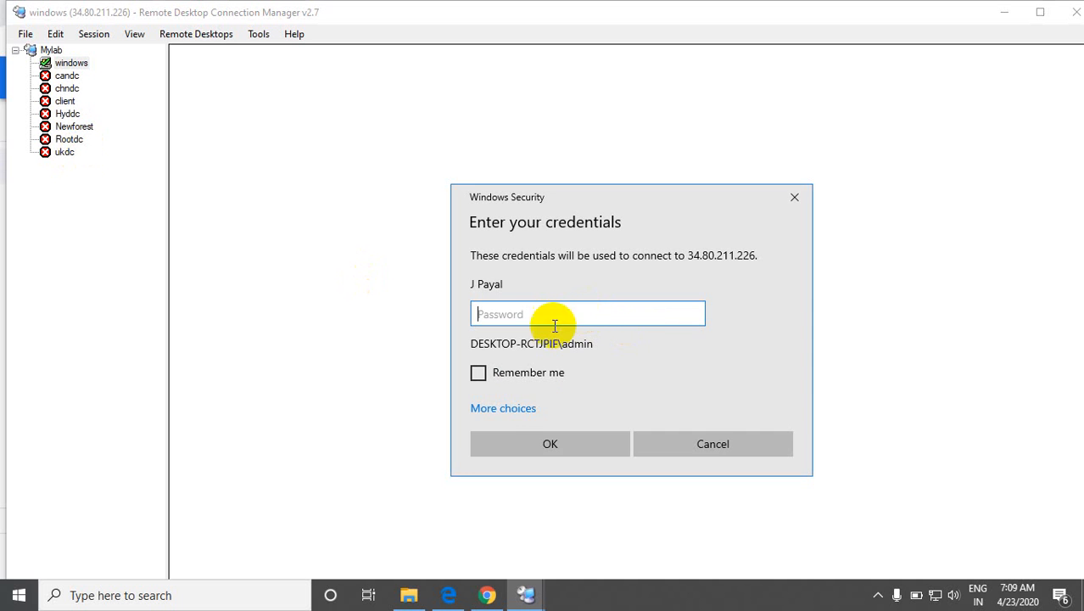
pyautogui.click(515, 413)
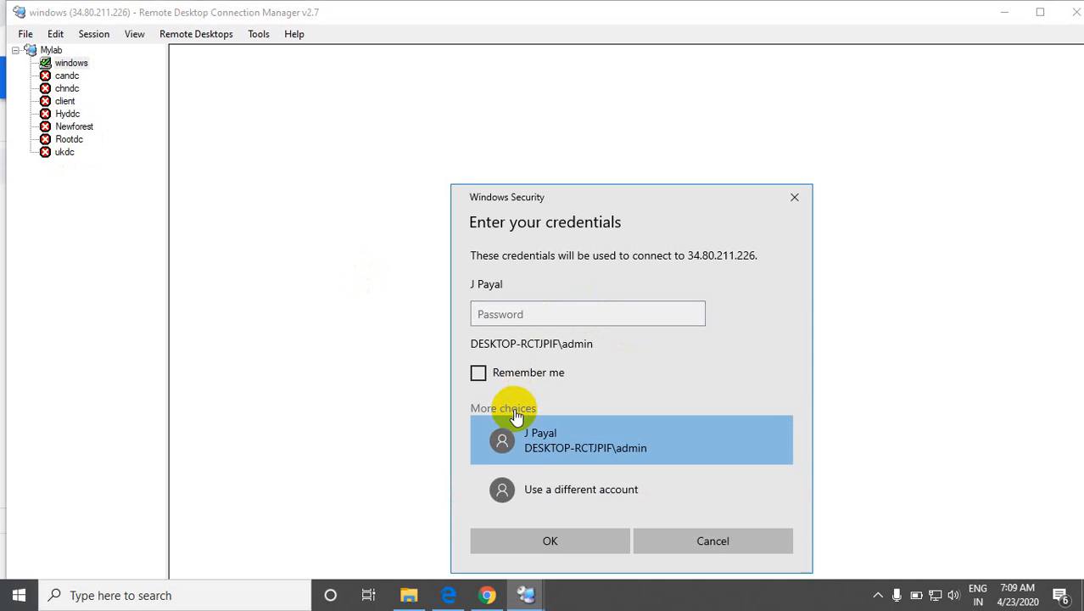
pyautogui.click(529, 489)
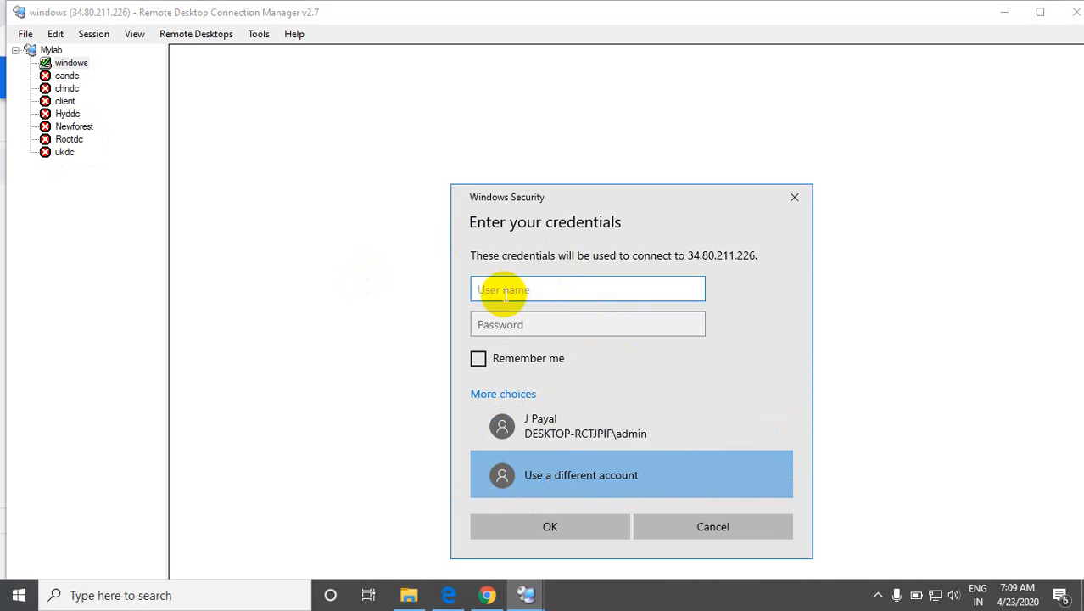
# Step: Switch to the Google Cloud console and examine the instance actions and RDP options of the windows instance
pyautogui.hotkey('alt', 'Tab')
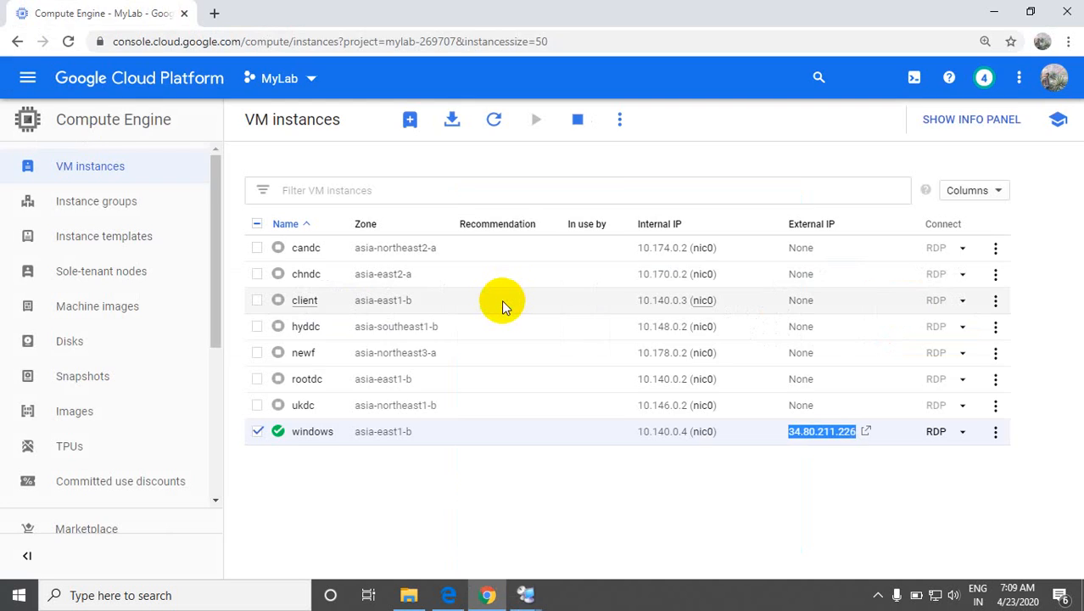
pyautogui.hotkey('alt', 'Tab')
pyautogui.hotkey('alt', 'Tab')
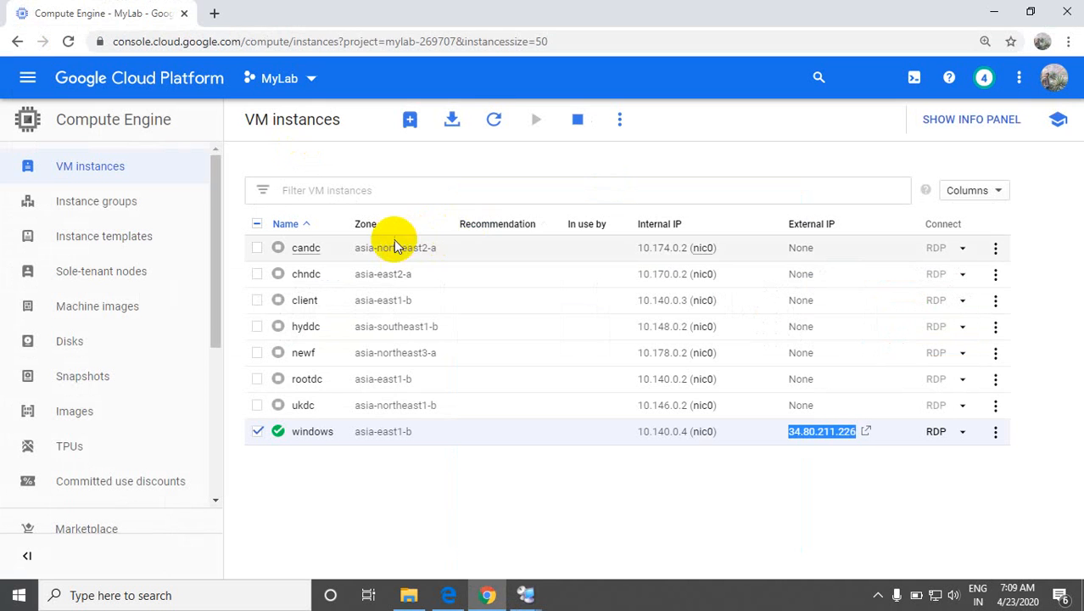
pyautogui.hotkey('alt', 'Tab')
pyautogui.hotkey('alt', 'Tab')
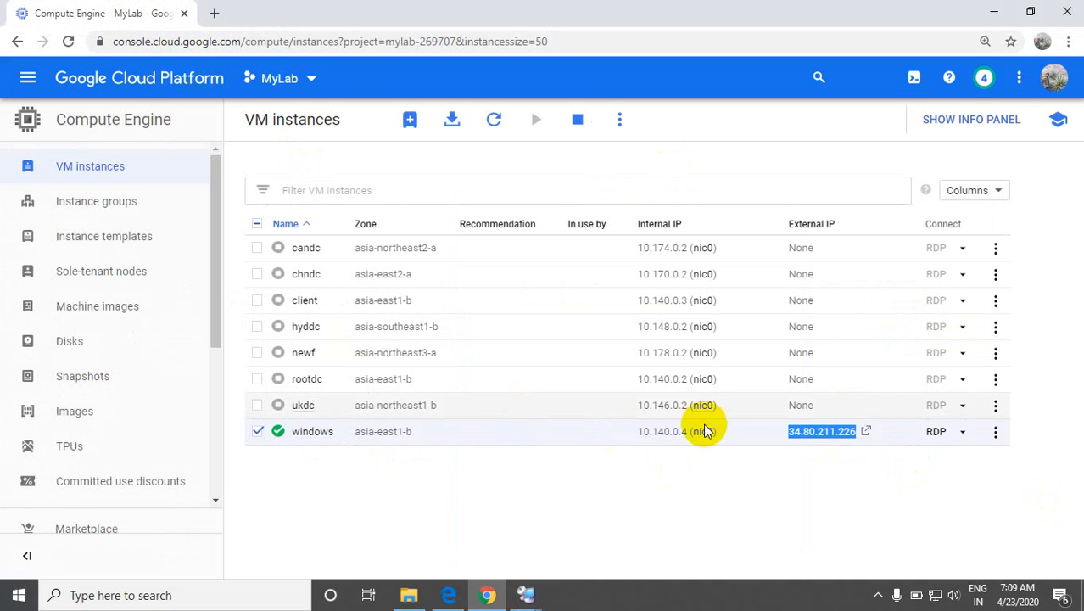
pyautogui.click(995, 432)
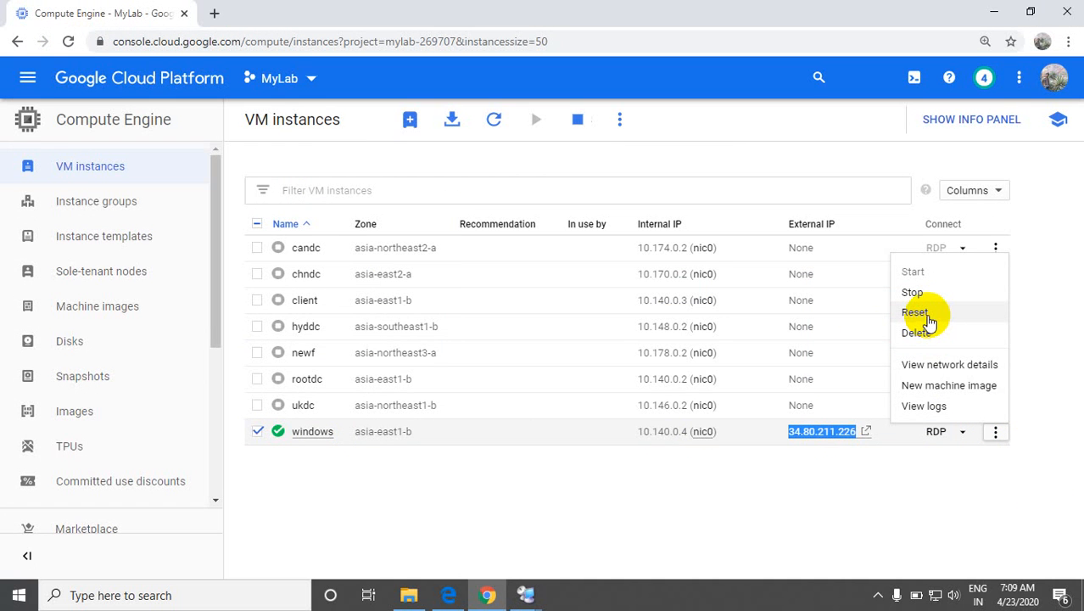
pyautogui.click(340, 487)
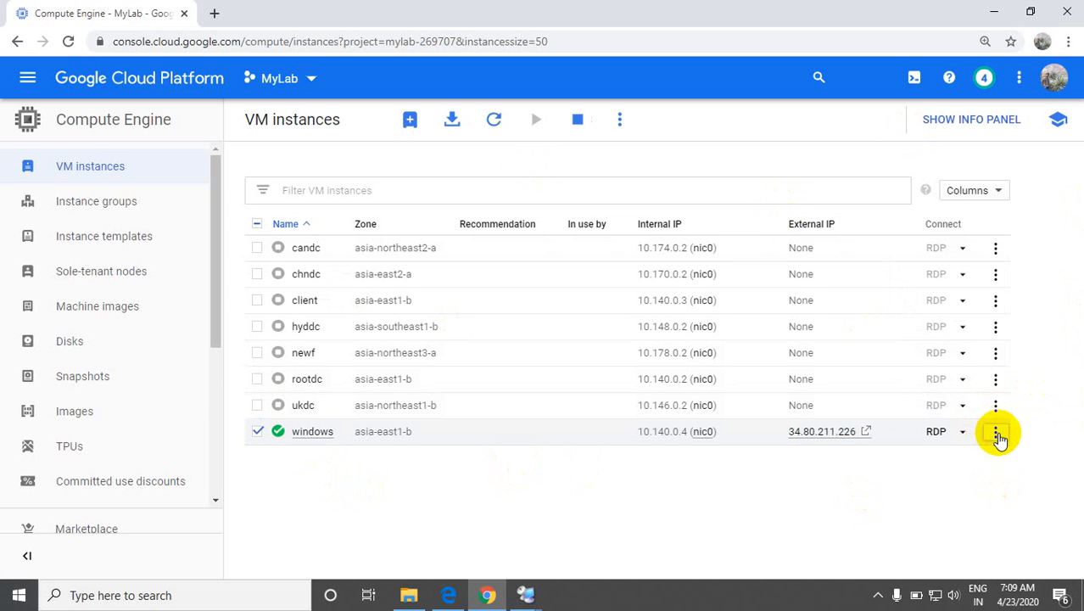
pyautogui.click(963, 434)
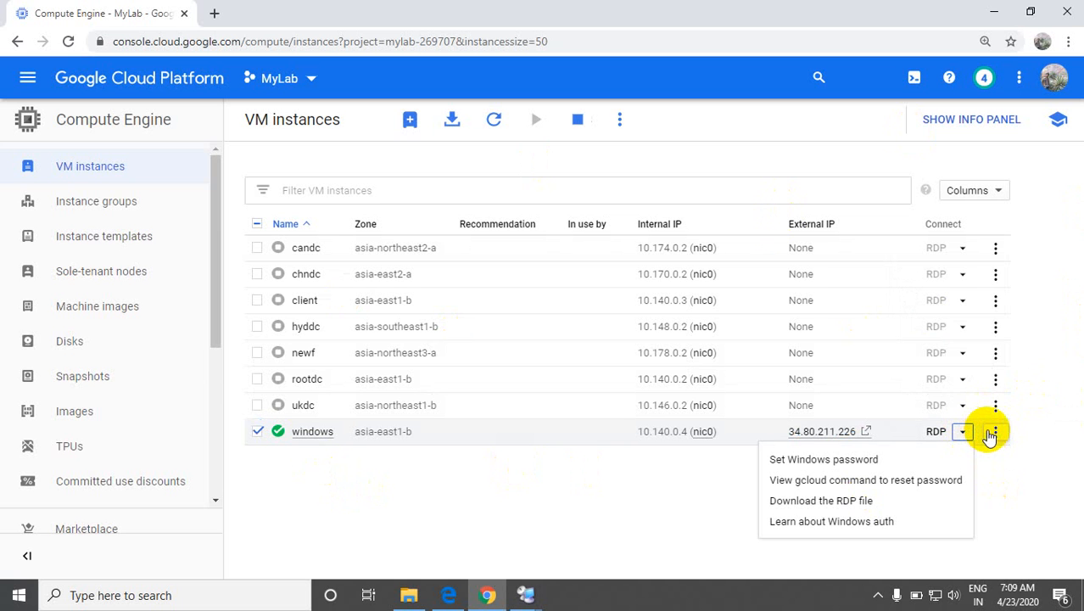
pyautogui.click(993, 433)
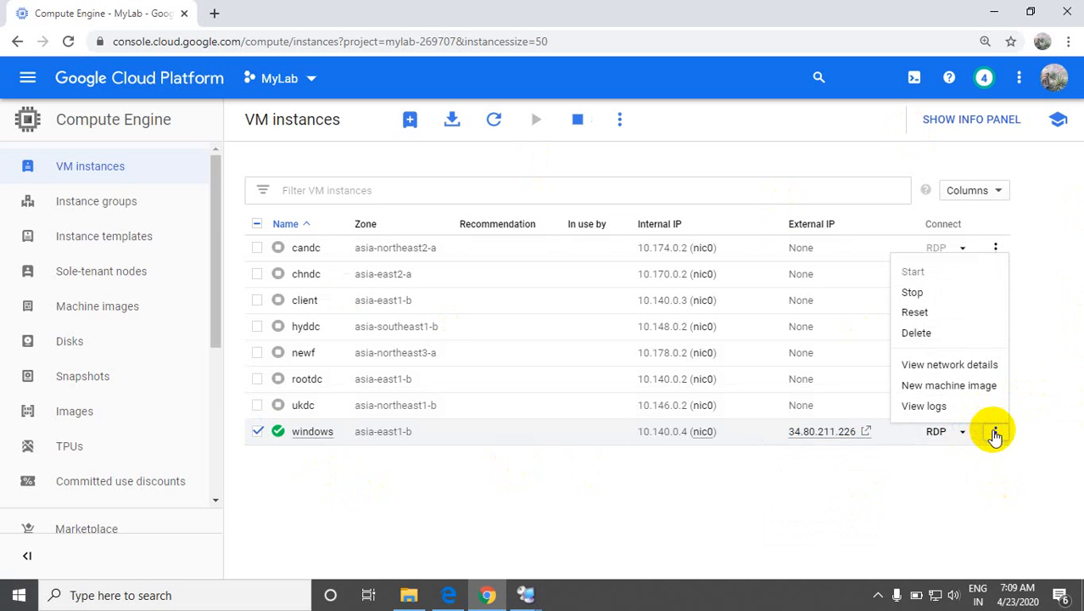
# Step: Set a new Windows password on the windows instance for the username user
pyautogui.click(962, 433)
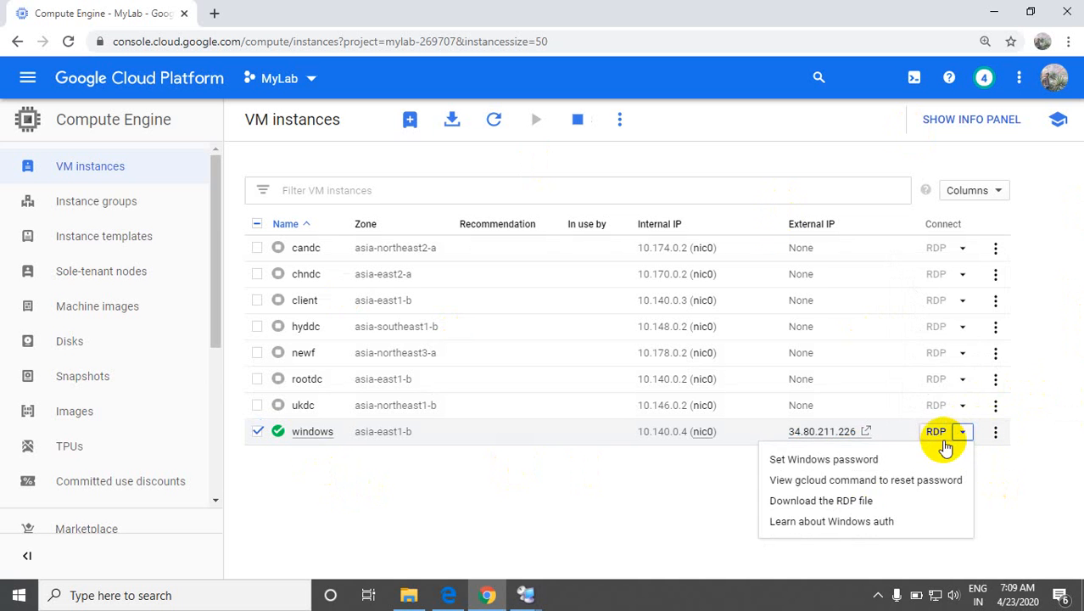
pyautogui.click(813, 460)
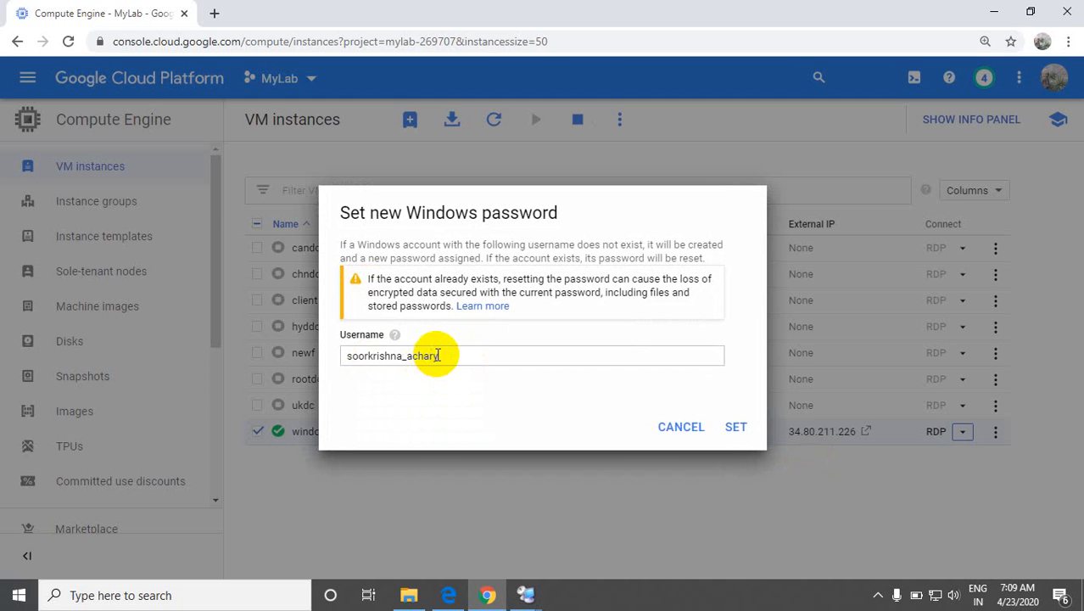
pyautogui.moveTo(435, 355); pyautogui.dragTo(322, 334)
pyautogui.press('BackSpace')
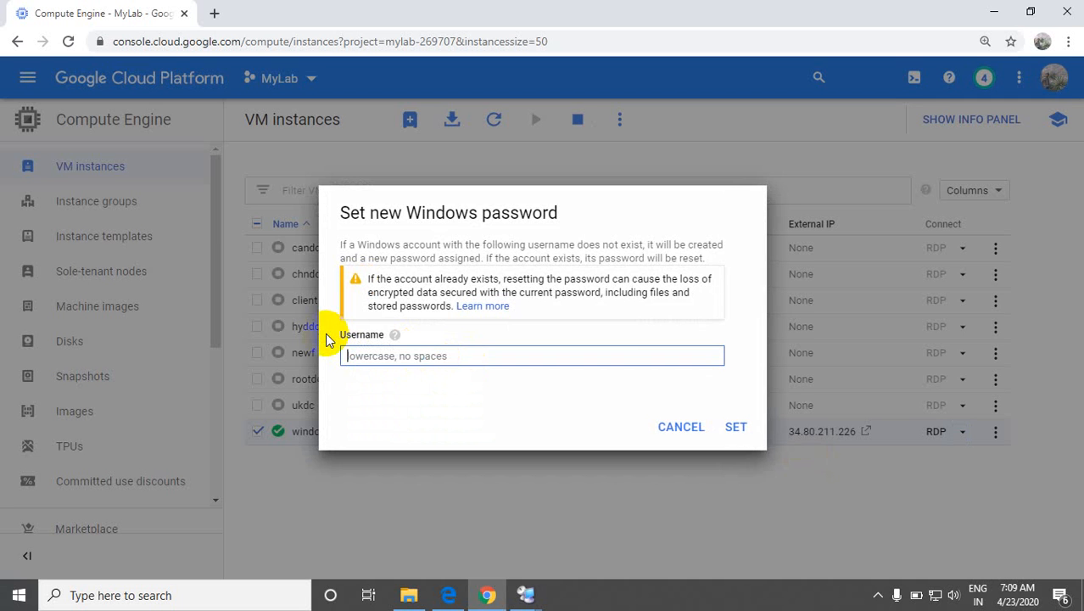
pyautogui.write('u')
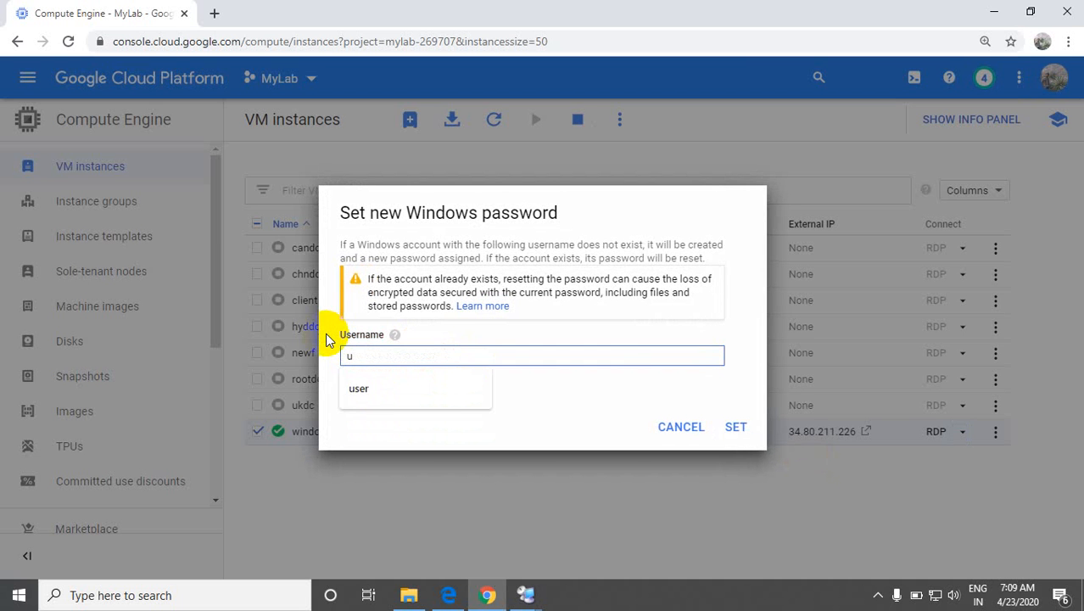
pyautogui.write('ser')
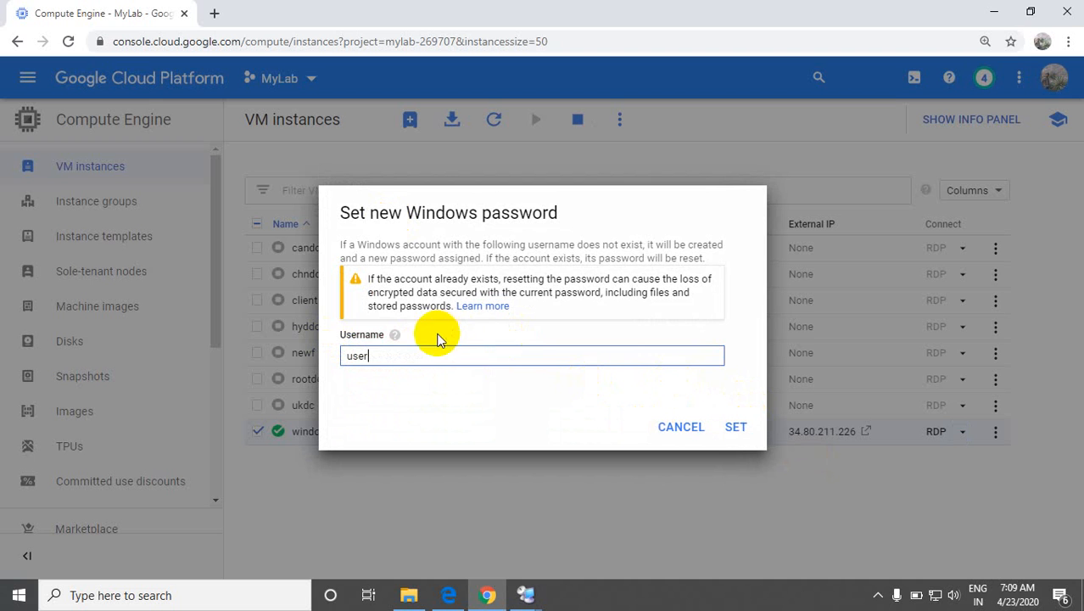
pyautogui.click(731, 429)
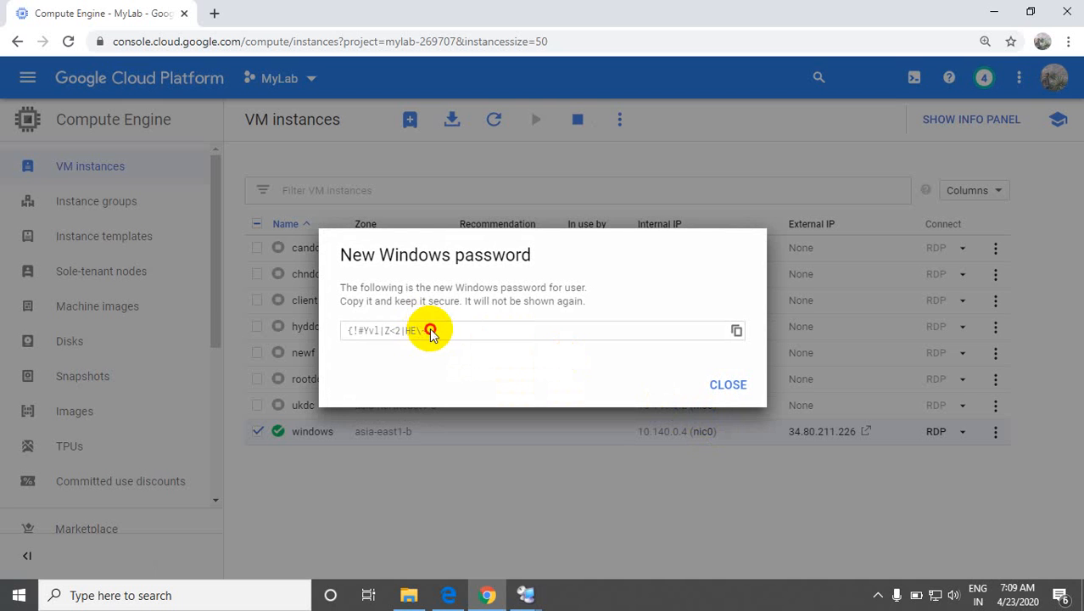
# Step: Copy the new Windows password from the Google Cloud console and connect to the windows server with it in Remote Desktop Connection Manager
pyautogui.moveTo(429, 331); pyautogui.dragTo(344, 326)
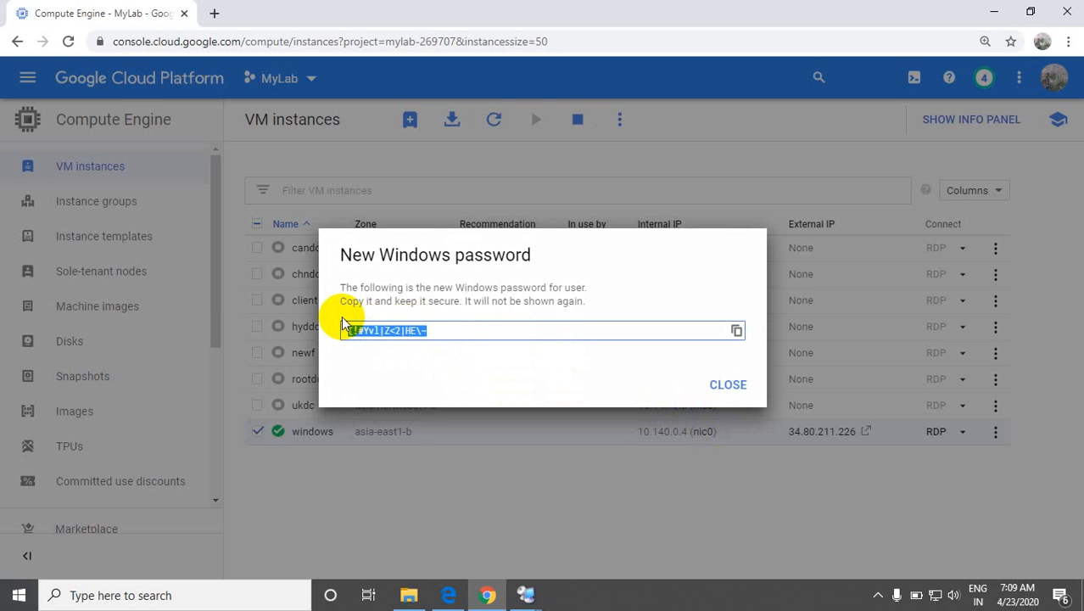
pyautogui.hotkey('alt', 'Tab')
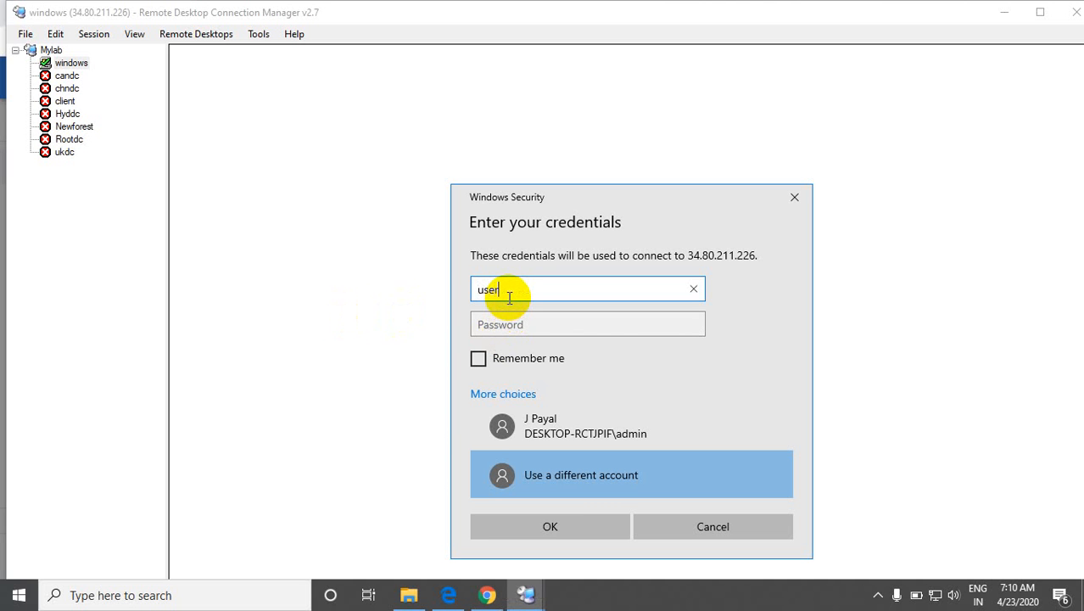
pyautogui.hotkey('alt', 'Tab')
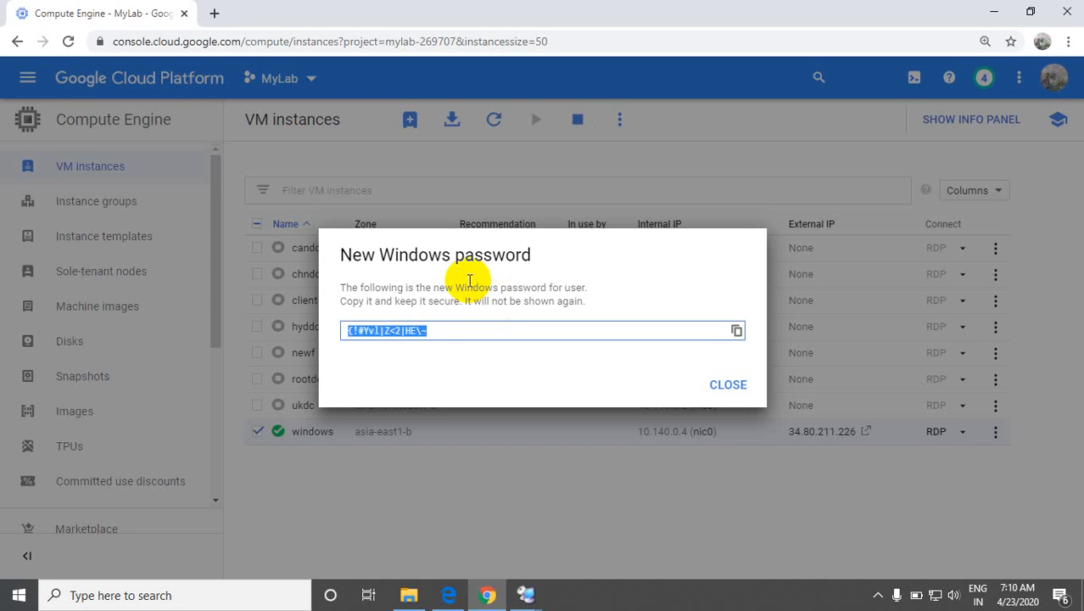
pyautogui.hotkey('alt', 'Tab')
pyautogui.click(508, 321)
pyautogui.hotkey('alt', 'Tab')
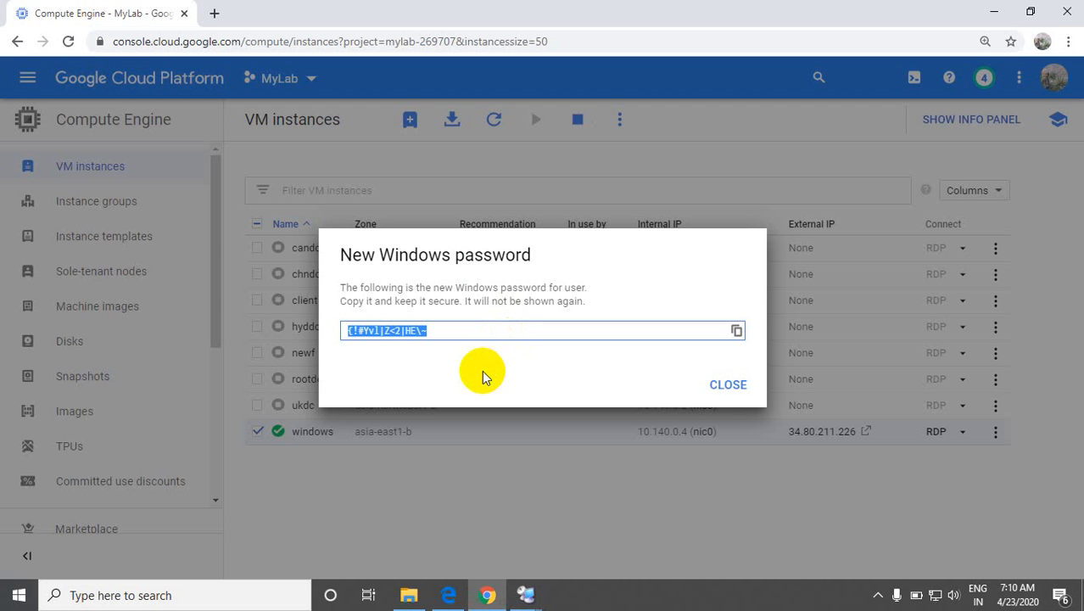
pyautogui.hotkey('alt', 'Tab')
pyautogui.click(486, 324)
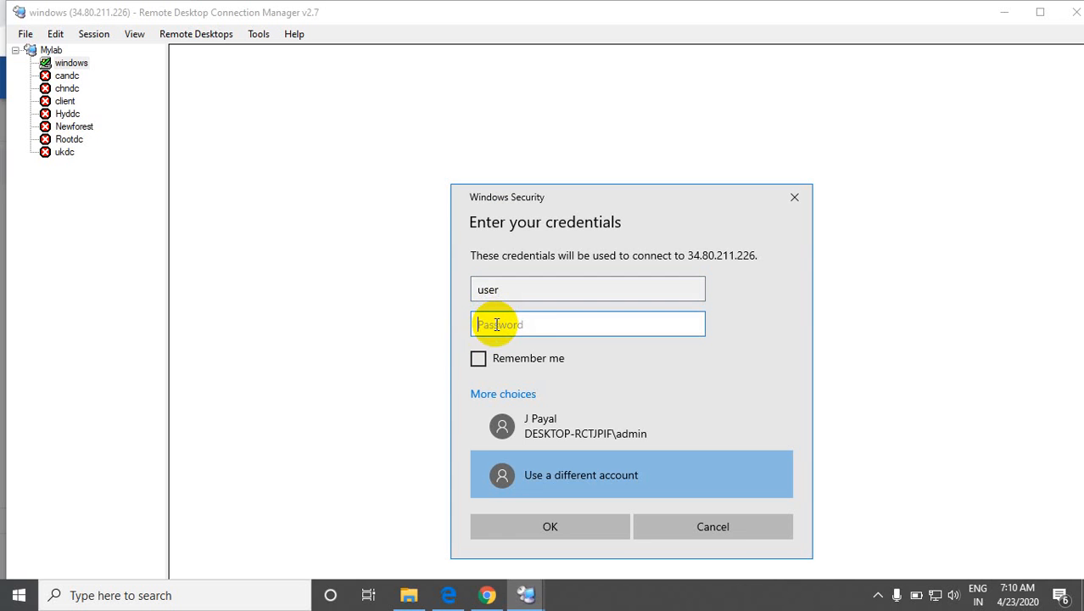
pyautogui.hotkey('ctrl', 'v')
pyautogui.click(526, 528)
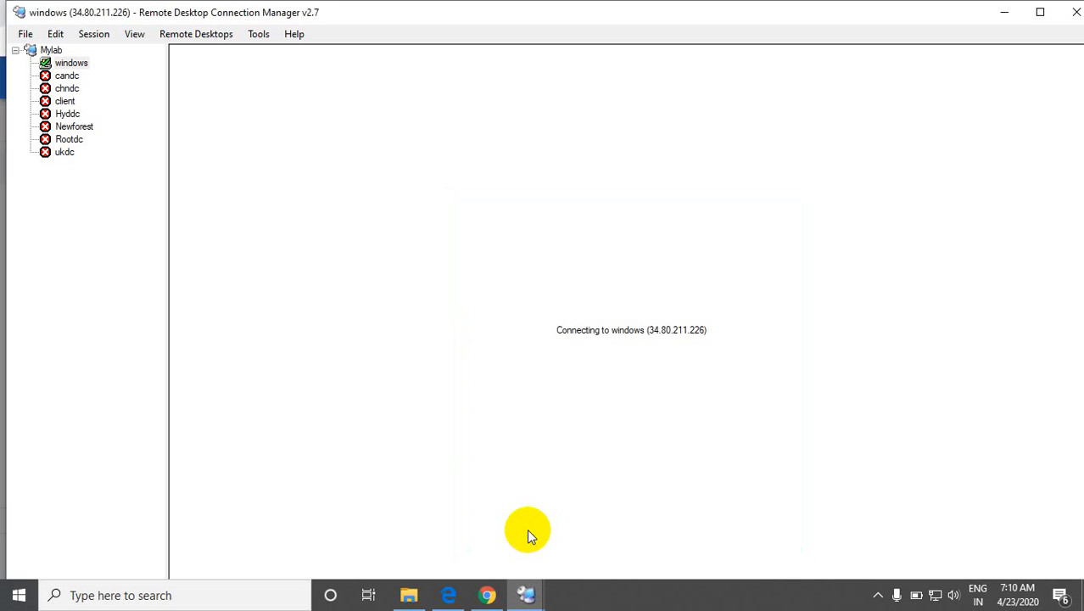
pyautogui.click(689, 462)
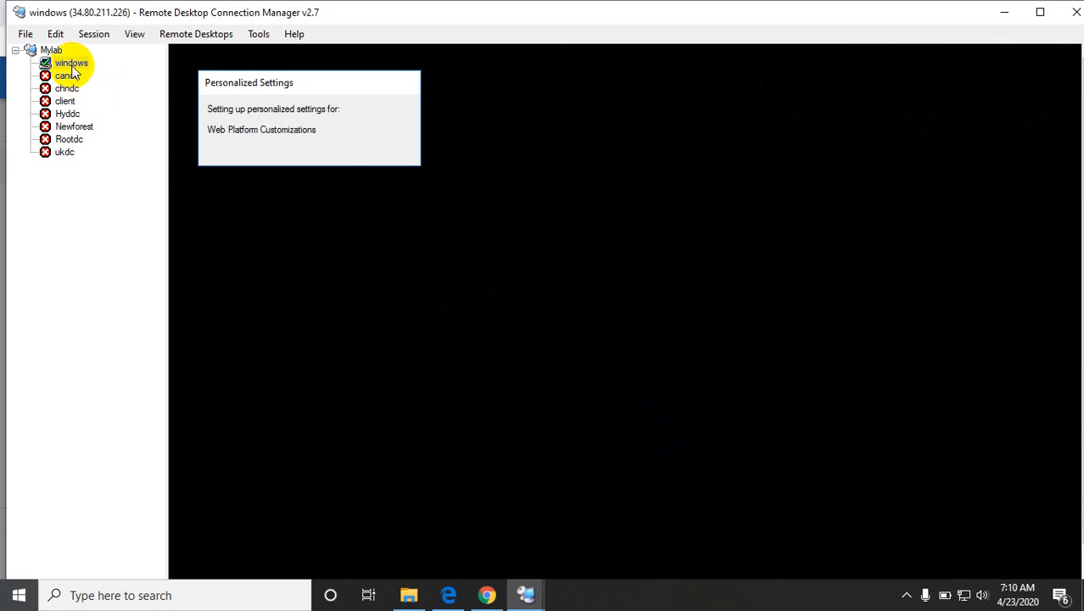
# Step: Show the windows server session in full screen and return it to the manager window
pyautogui.rightClick(73, 74)
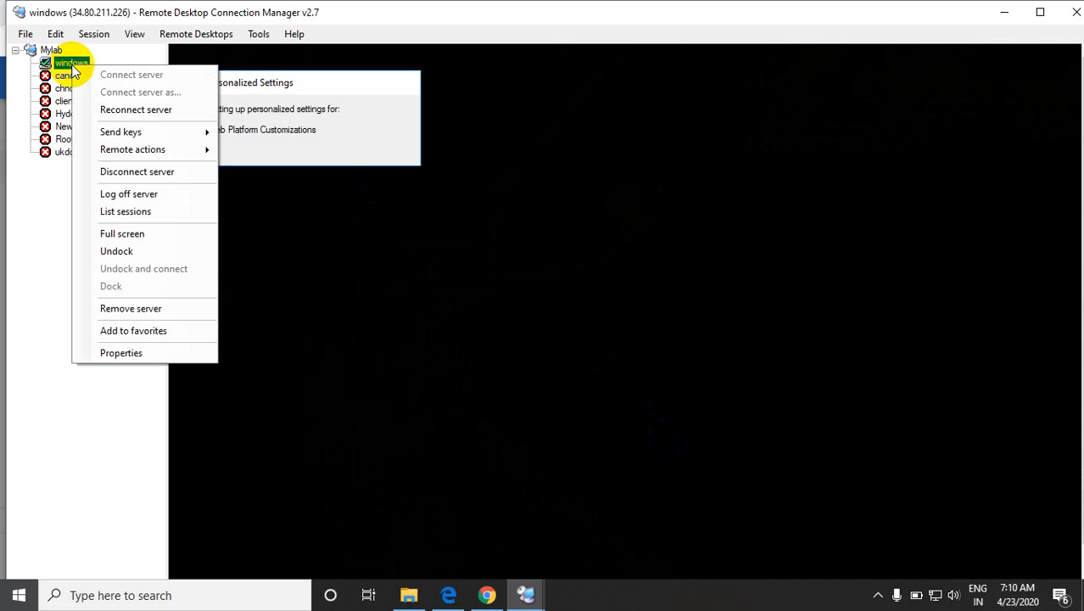
pyautogui.click(120, 234)
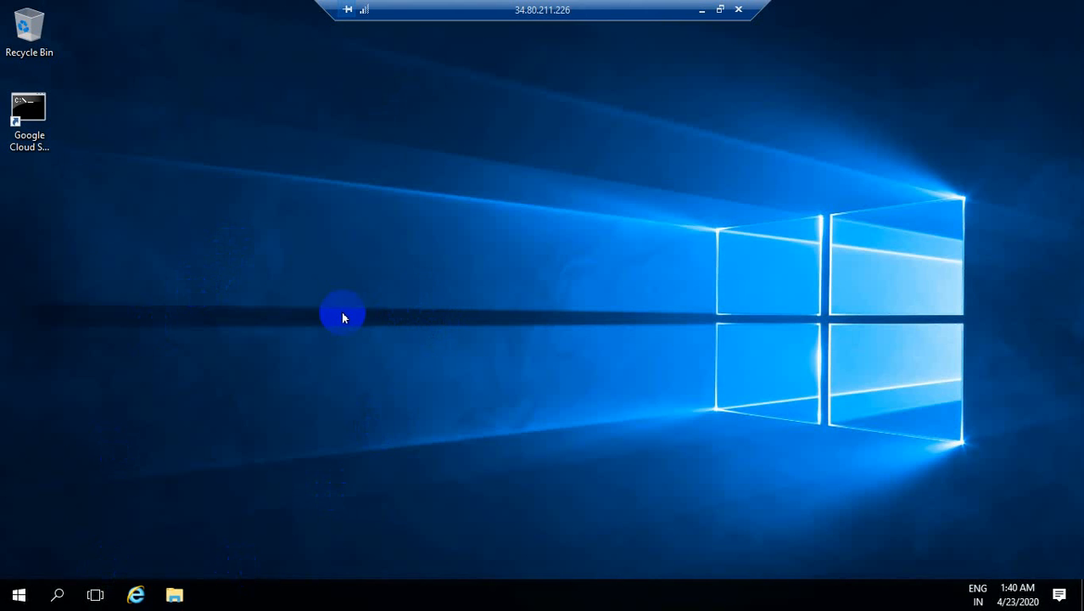
pyautogui.click(735, 10)
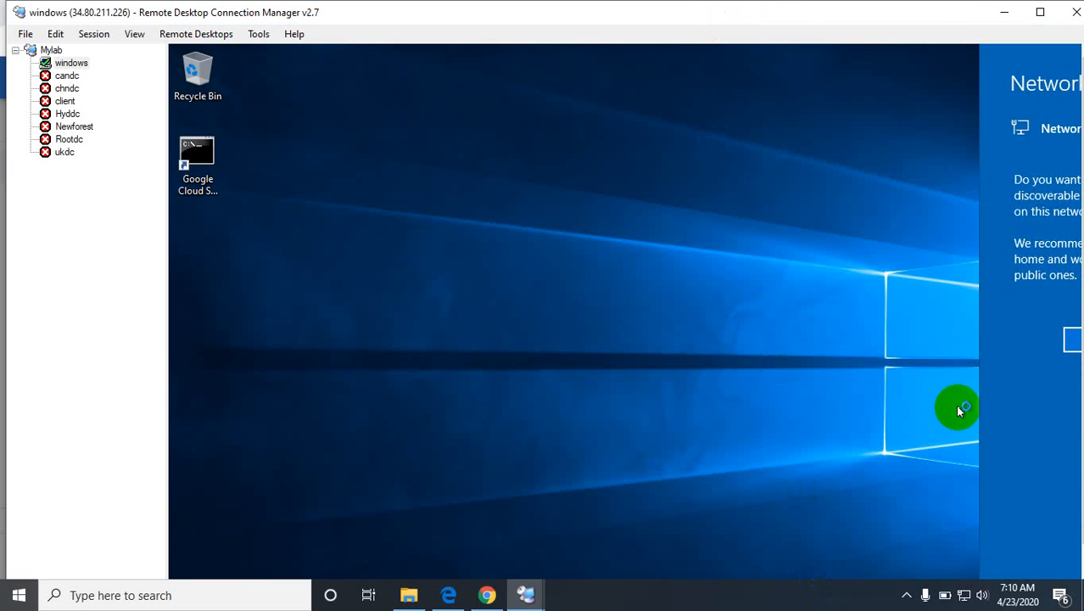
# Step: Maximize the manager window, display the windows server in full screen and allow the server to be discoverable on the network
pyautogui.click(1041, 13)
pyautogui.rightClick(65, 59)
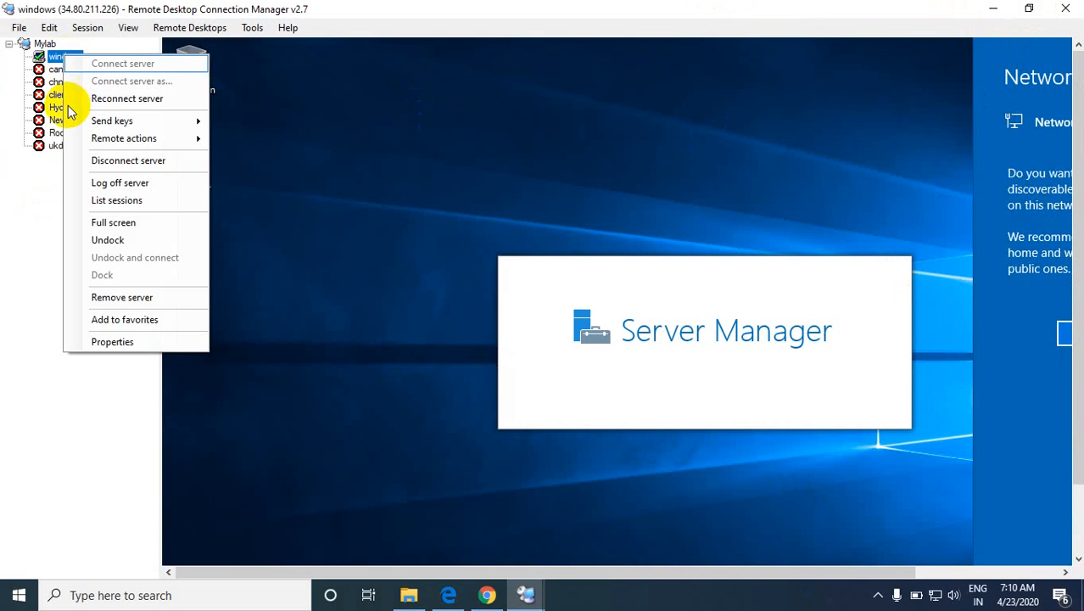
pyautogui.click(127, 221)
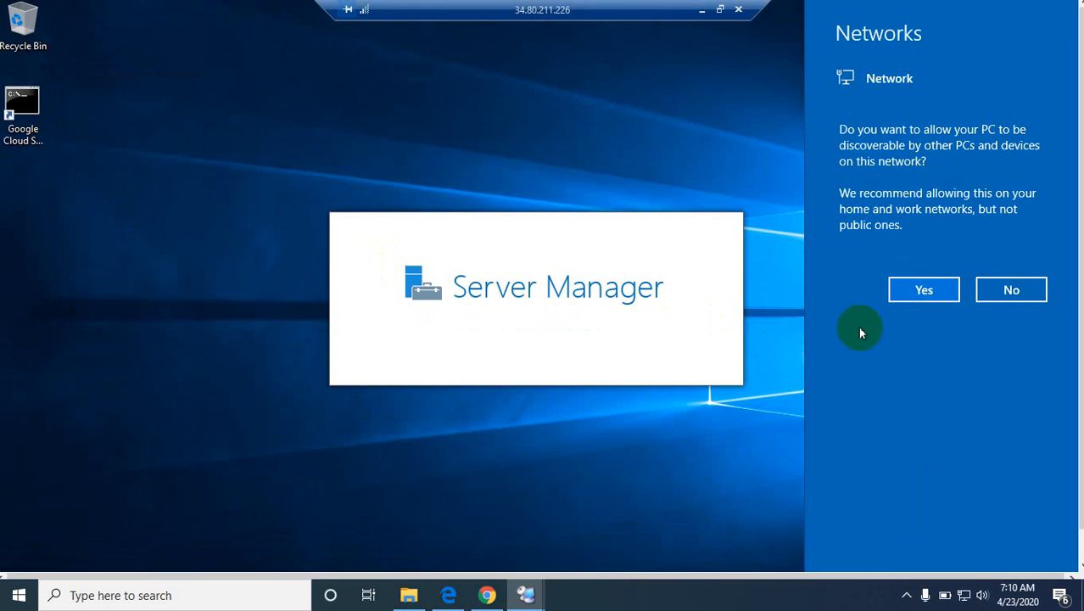
pyautogui.click(899, 288)
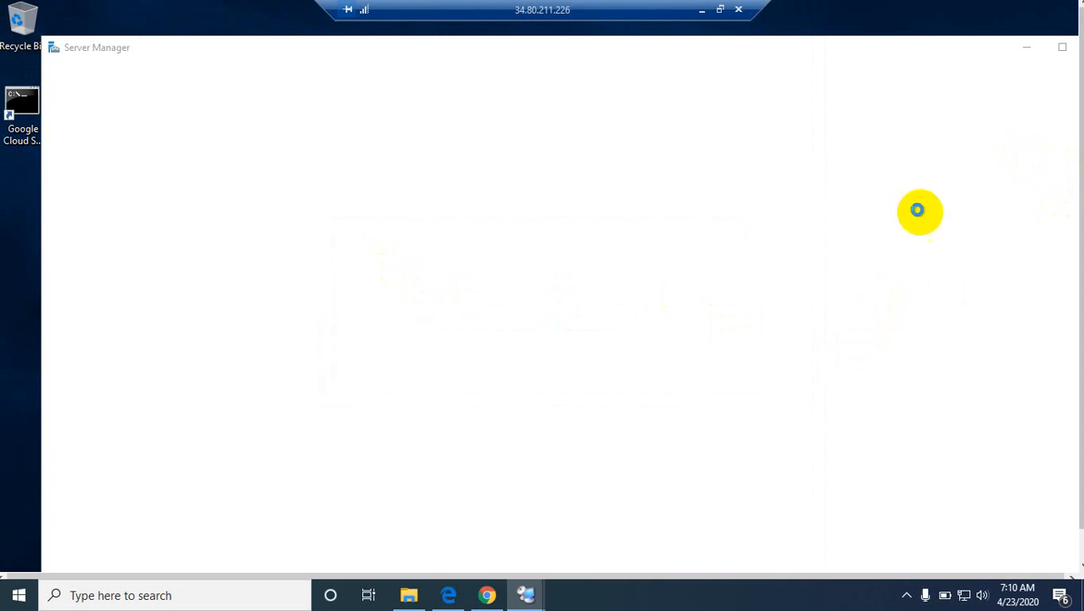
# Step: Minimize the full-screen windows session, bring it back and leave full-screen mode
pyautogui.click(701, 16)
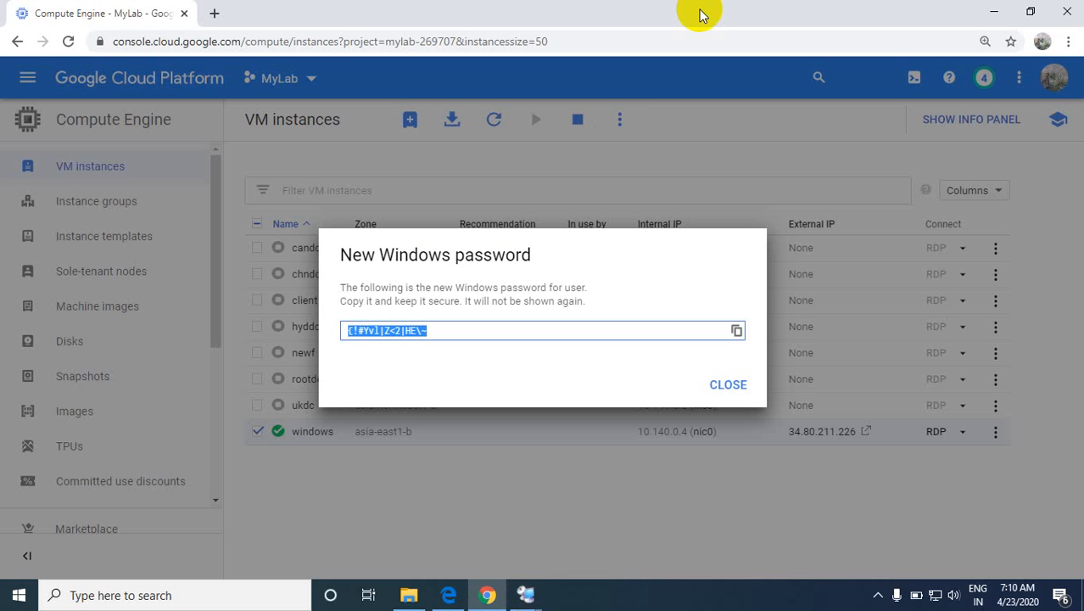
pyautogui.moveTo(522, 597)
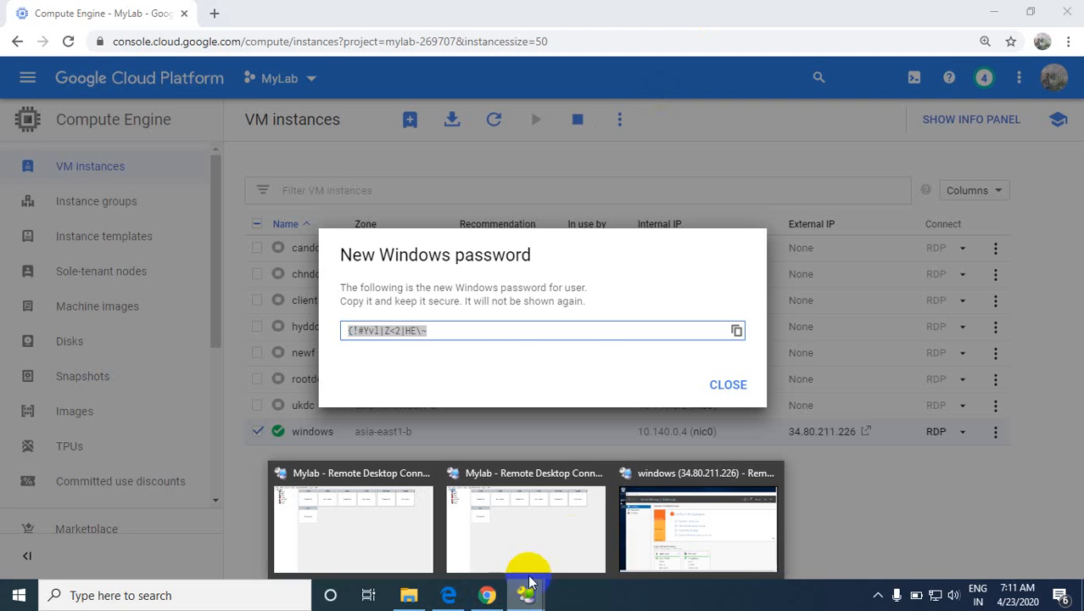
pyautogui.click(635, 515)
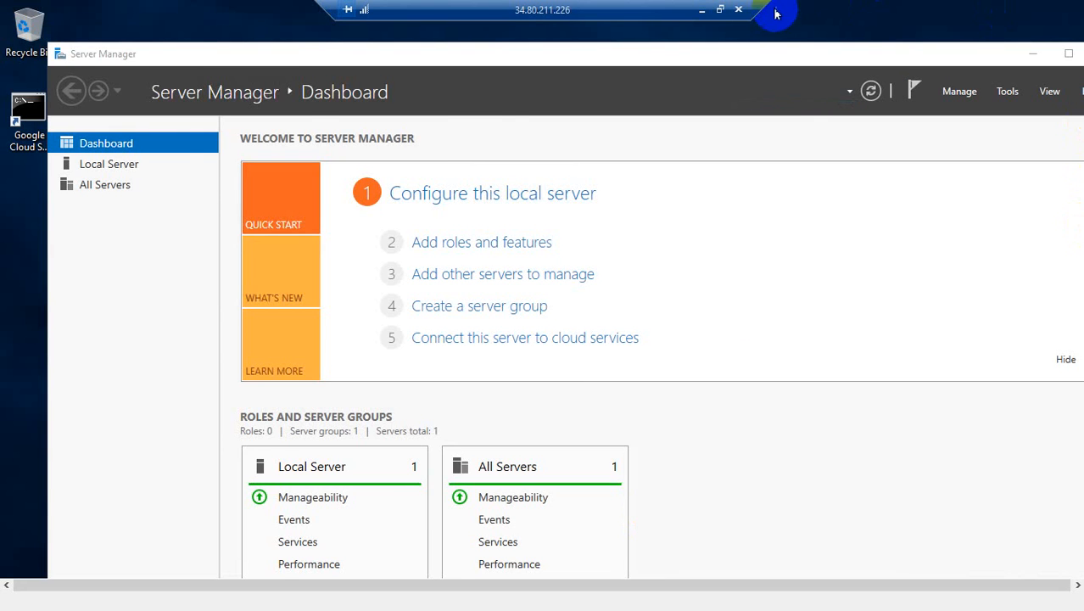
pyautogui.click(719, 10)
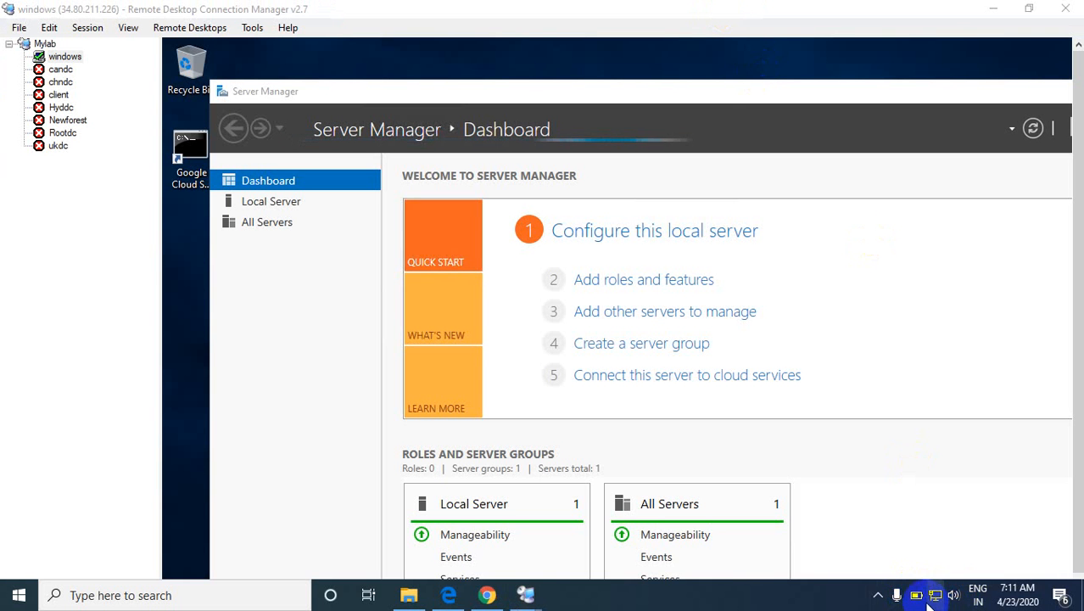
pyautogui.click(879, 596)
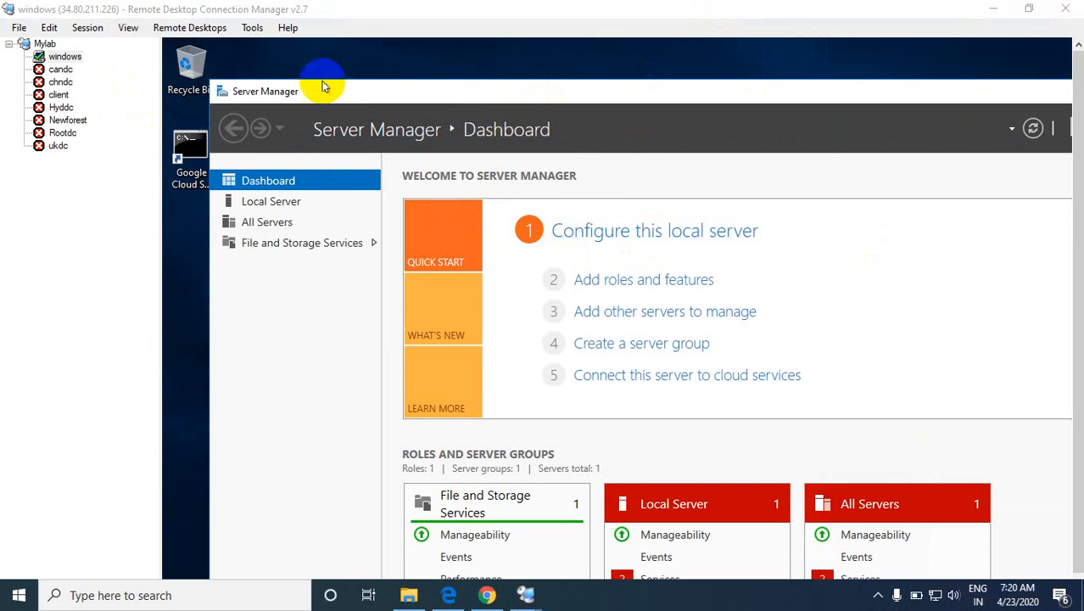
# Step: Look at the VM instances list in the Google Cloud console, and return to the windows server session in full screen
pyautogui.click(493, 595)
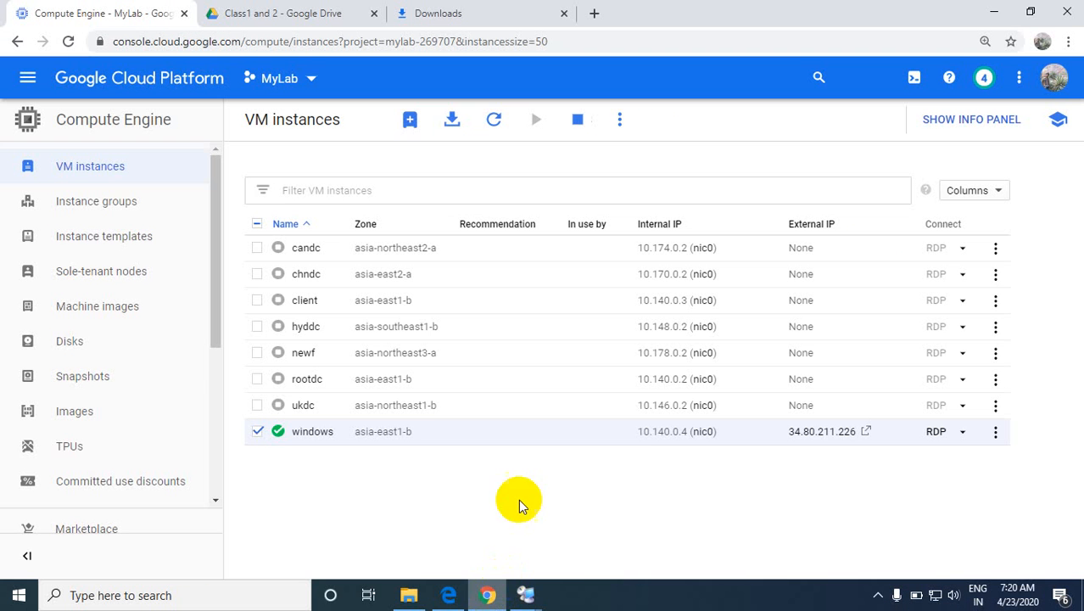
pyautogui.click(528, 597)
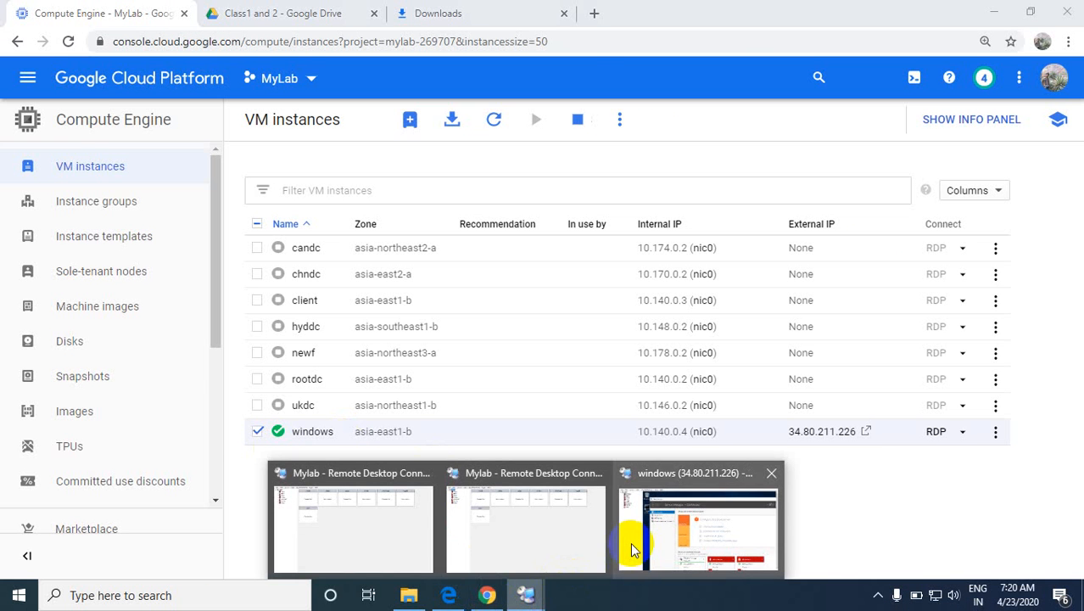
pyautogui.click(632, 513)
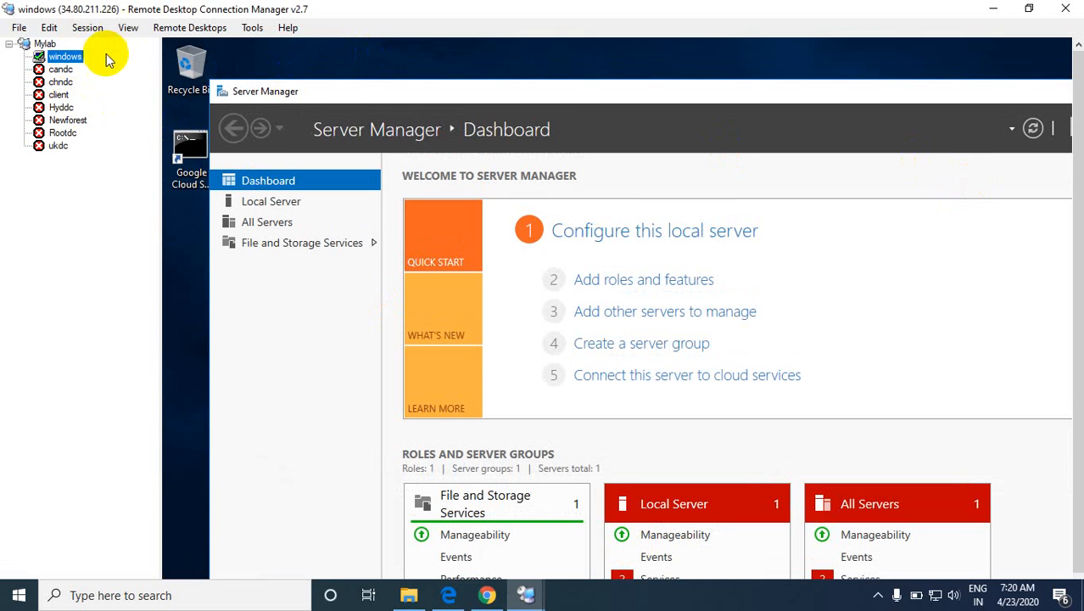
pyautogui.rightClick(66, 56)
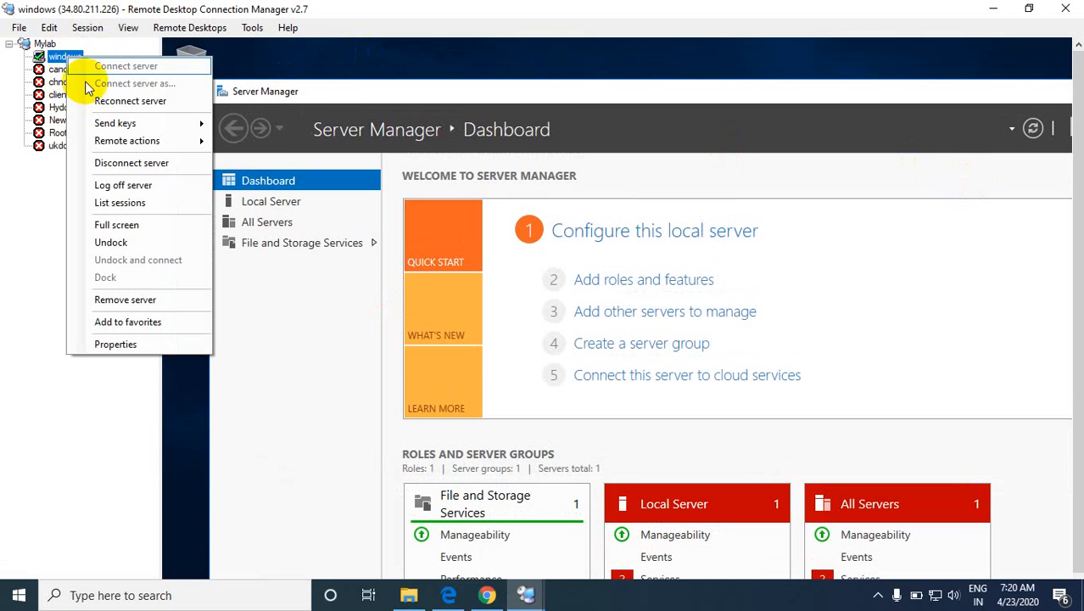
pyautogui.click(119, 225)
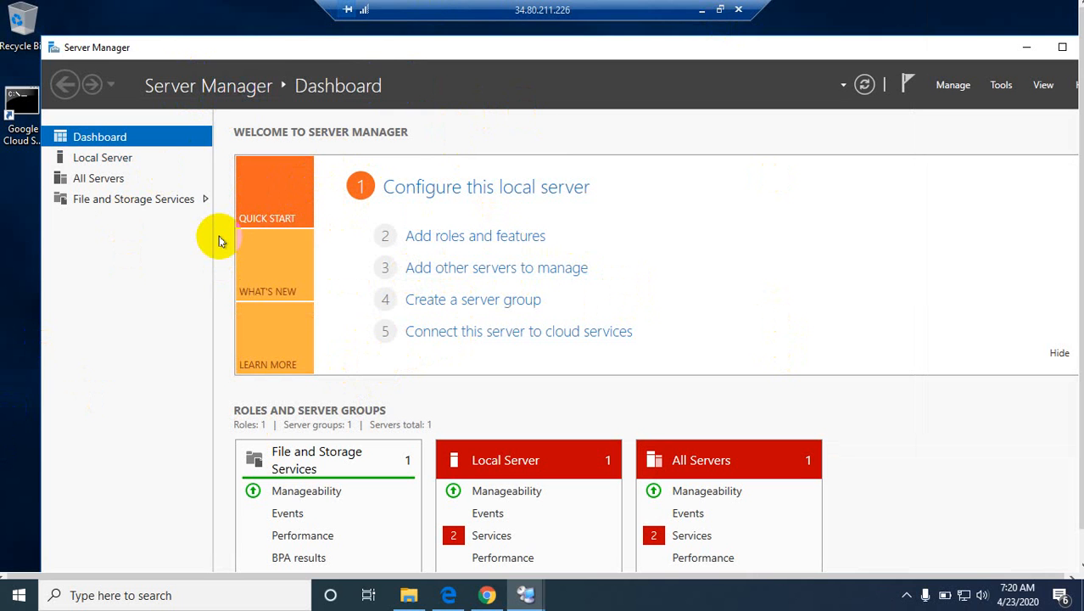
# Step: Open Computer Management on the windows server with the Run command compmgmt.msc and move its window clear of the connection bar
pyautogui.press('super+r')
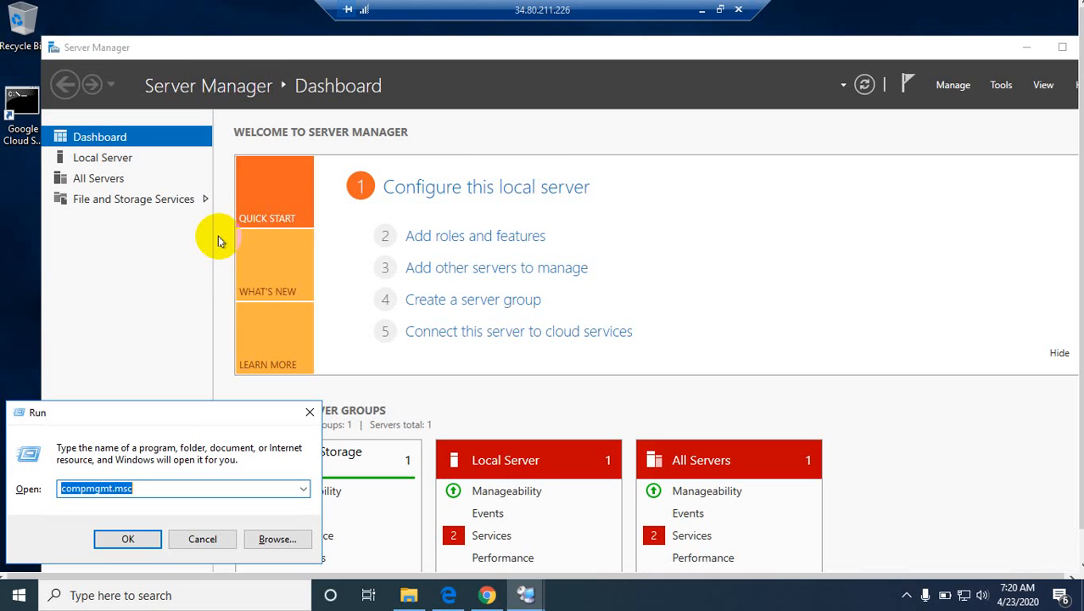
pyautogui.press('BackSpace')
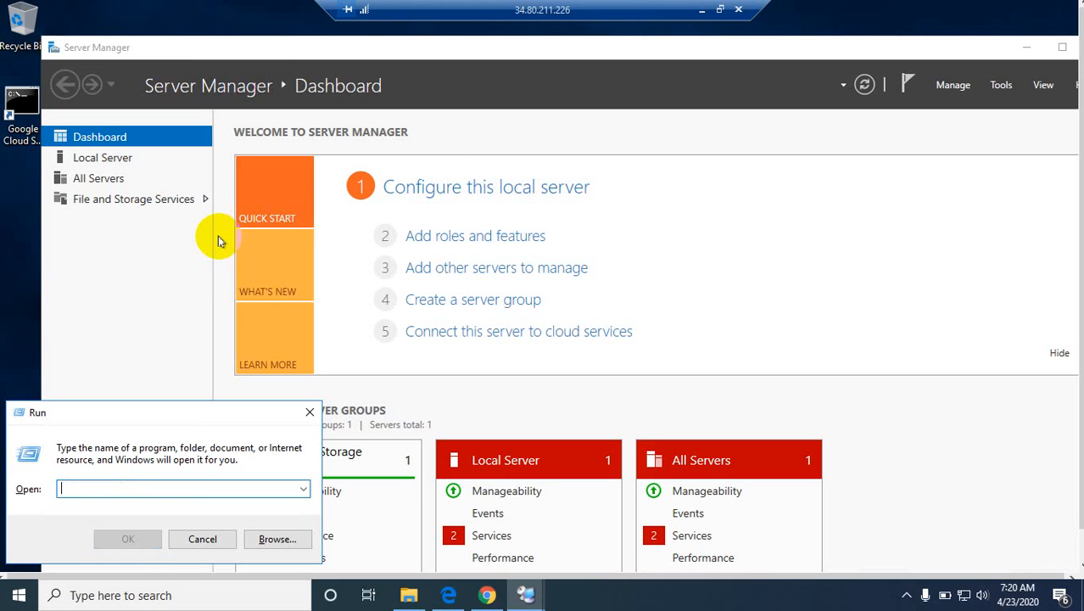
pyautogui.write('co')
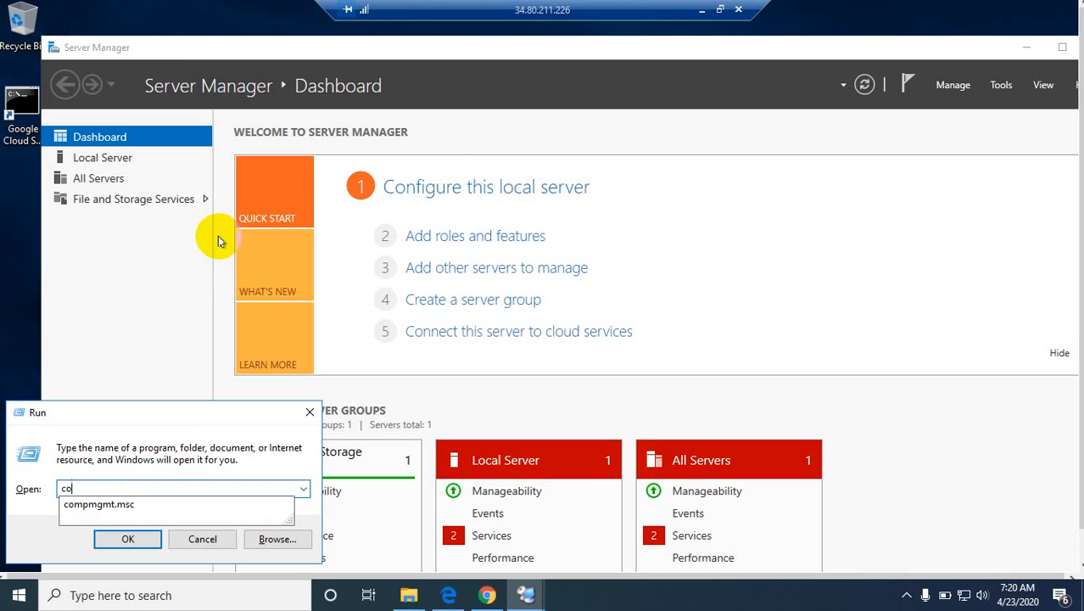
pyautogui.write('mpmgmt.msc')
pyautogui.press('Return')
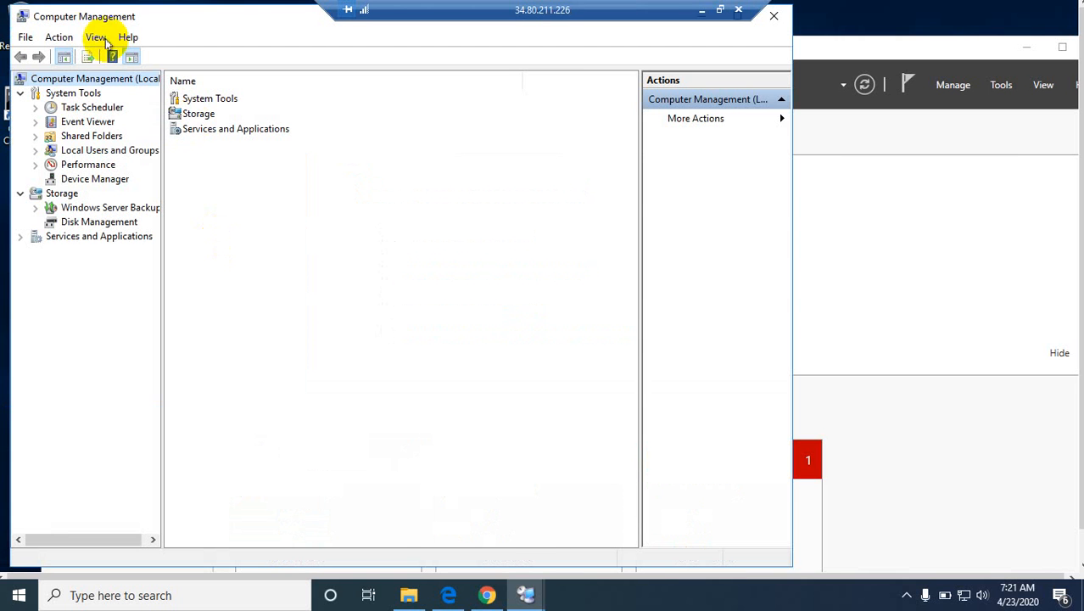
pyautogui.moveTo(89, 18); pyautogui.dragTo(218, 54)
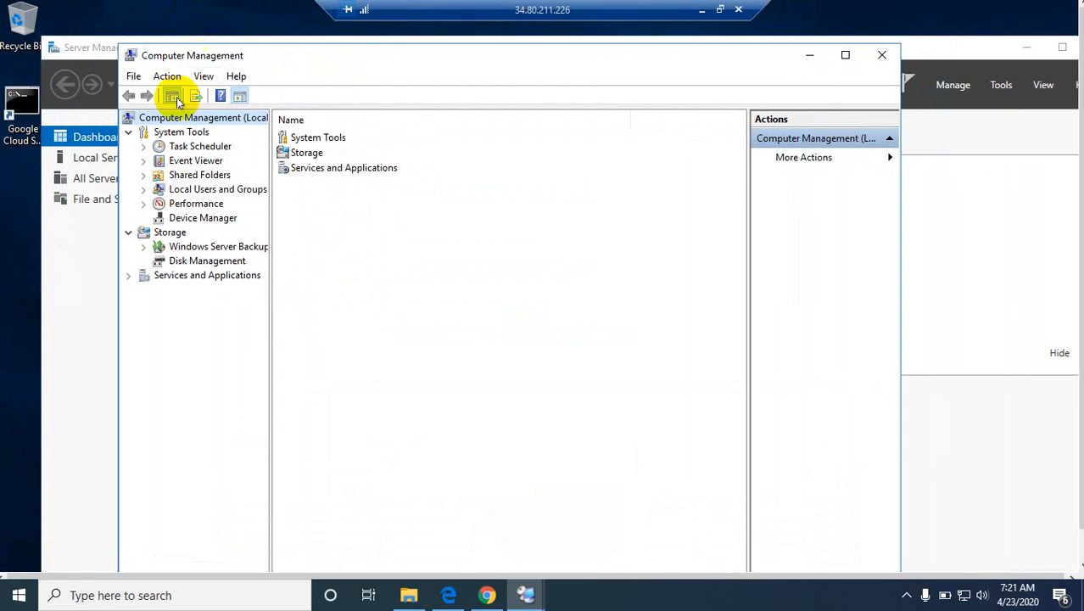
# Step: Start resetting the password of the local account "user" under Local Users and Groups and proceed past the data-loss warning
pyautogui.click(144, 190)
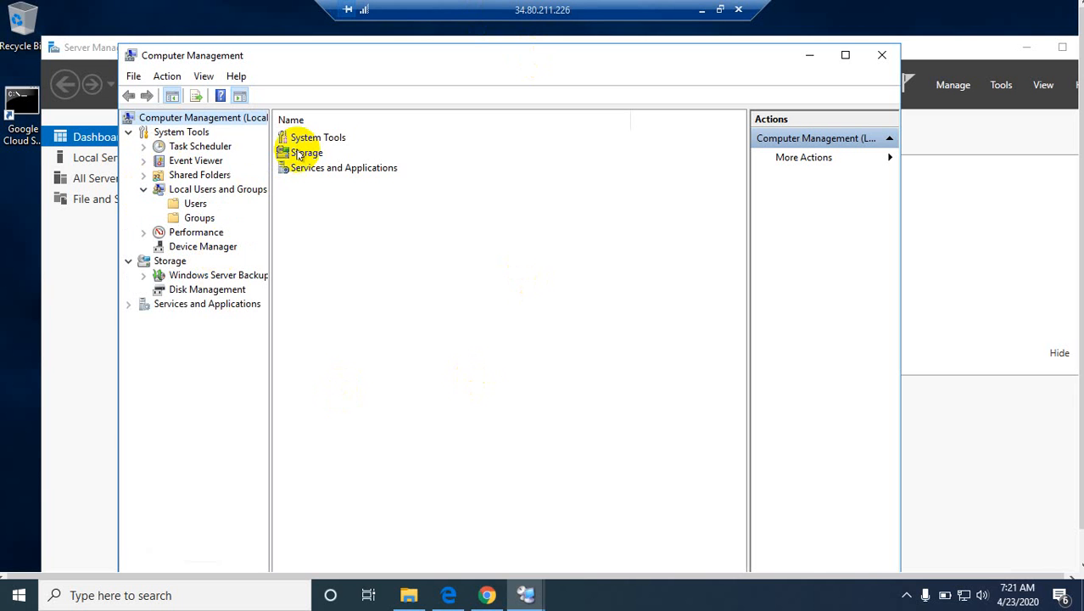
pyautogui.click(196, 205)
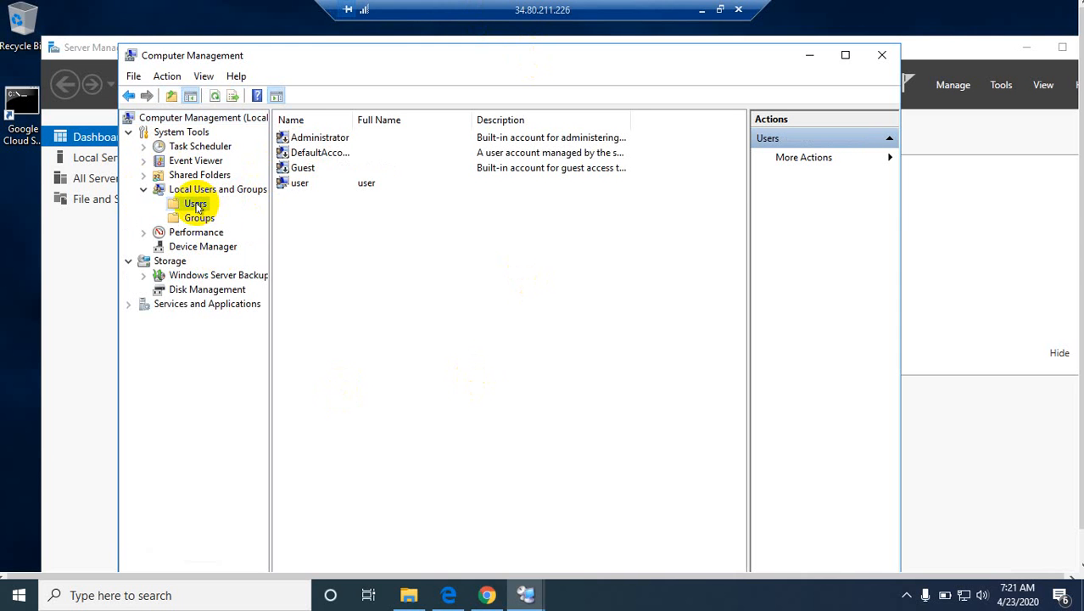
pyautogui.click(297, 184)
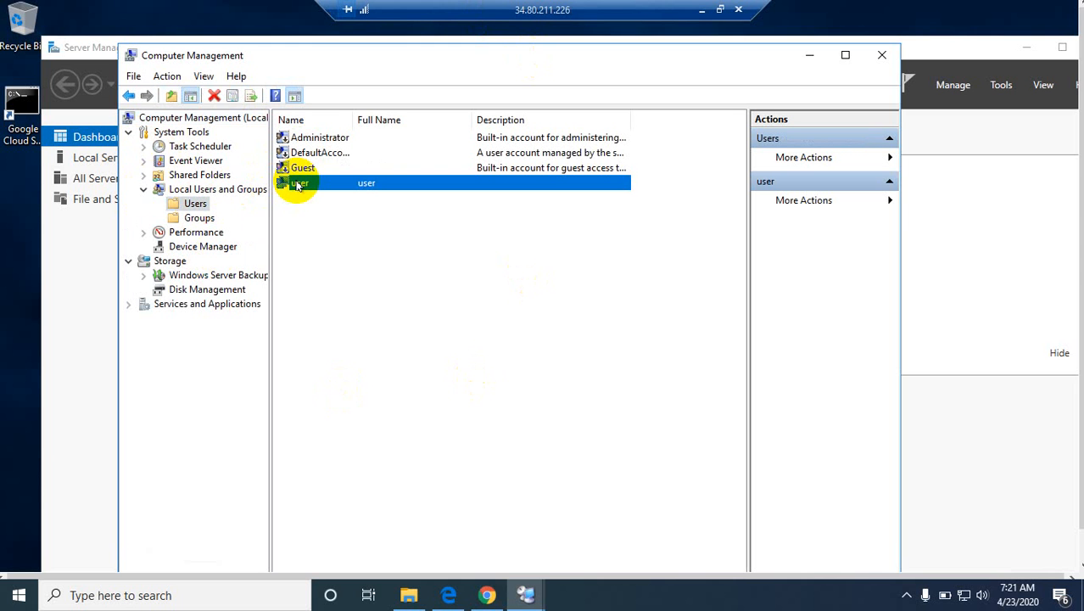
pyautogui.rightClick(295, 185)
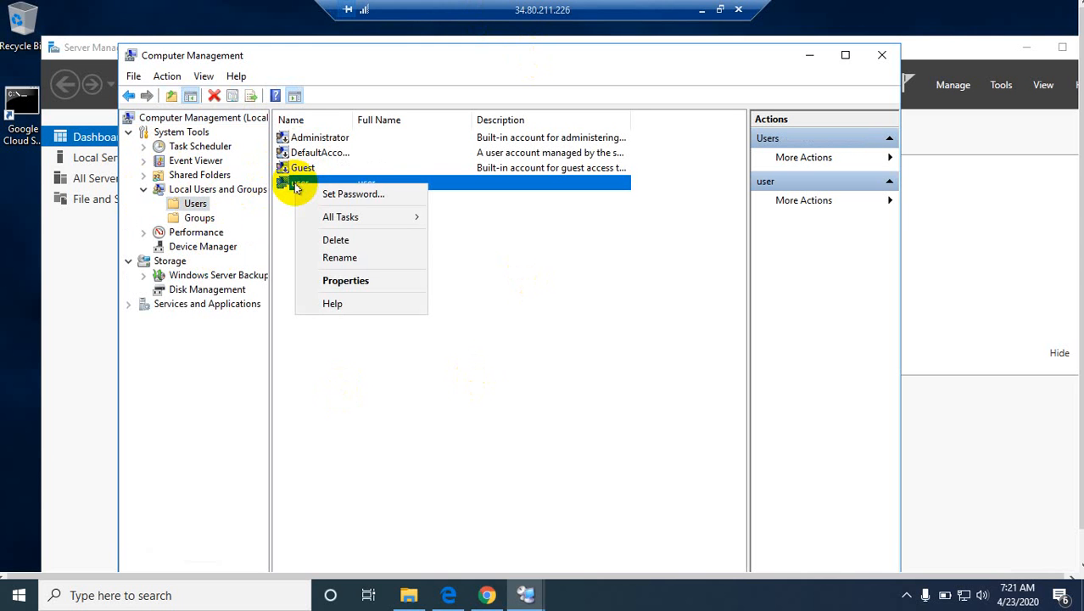
pyautogui.click(316, 194)
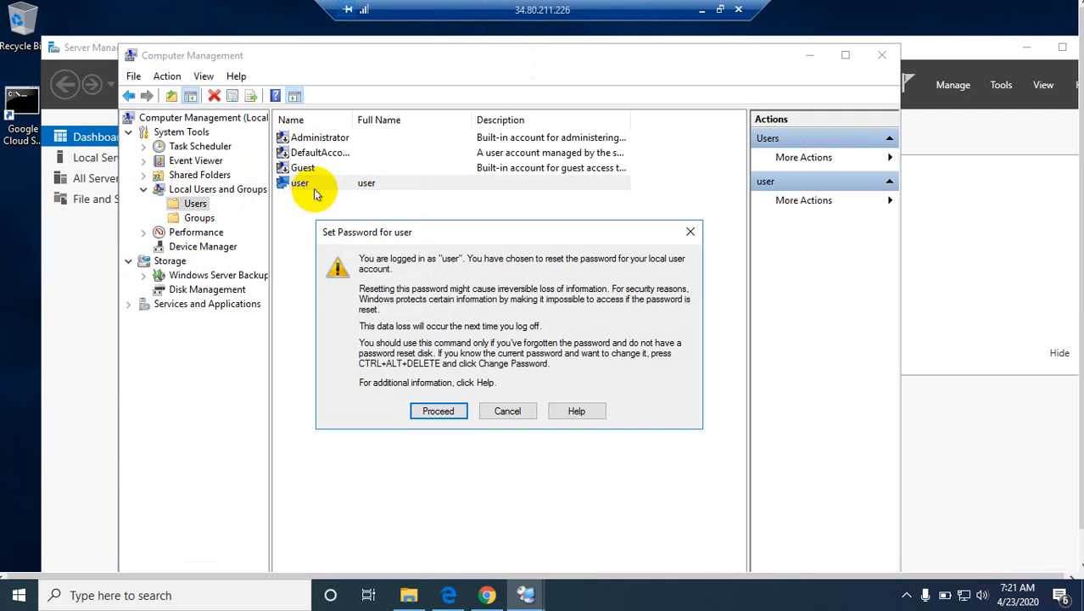
pyautogui.click(436, 410)
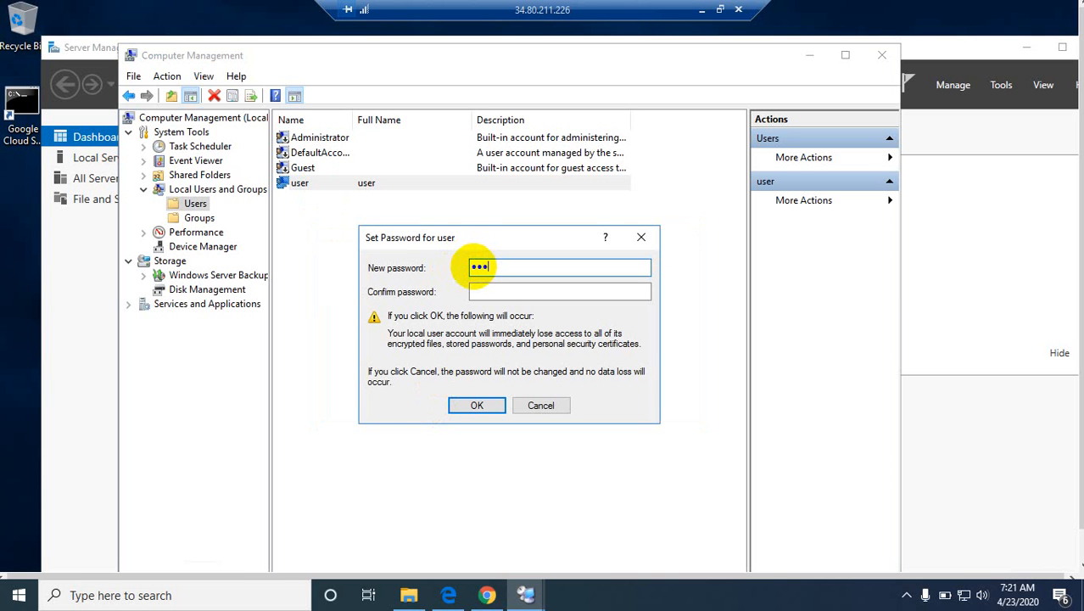
# Step: Try to set a new password for the "user" account by filling in the new password and its confirmation
pyautogui.press('BackSpace')
pyautogui.press('BackSpace')
pyautogui.press('BackSpace')
pyautogui.write('•••••••••')
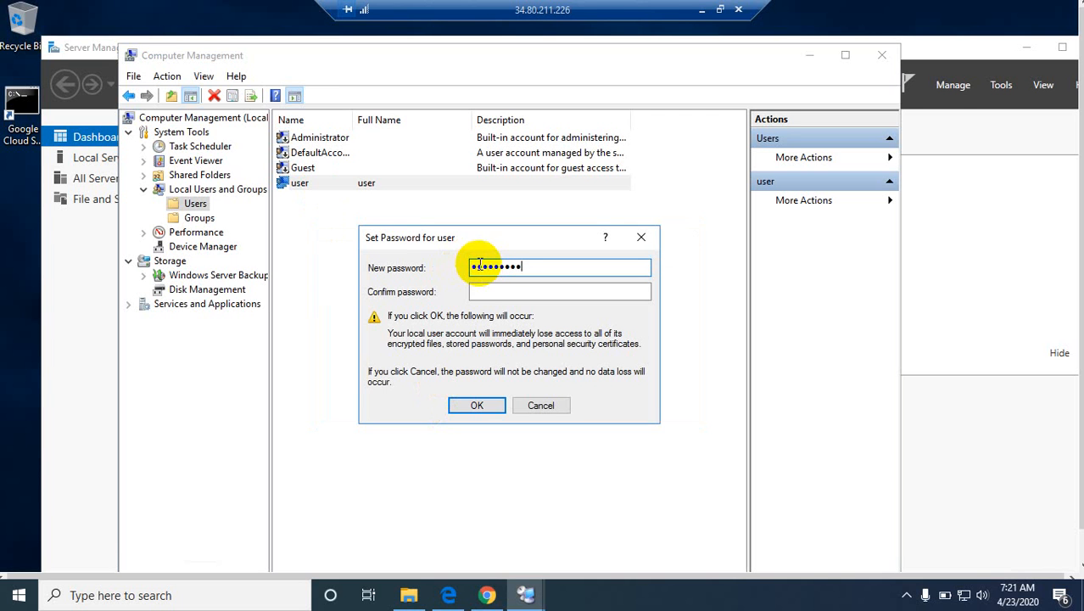
pyautogui.click(473, 290)
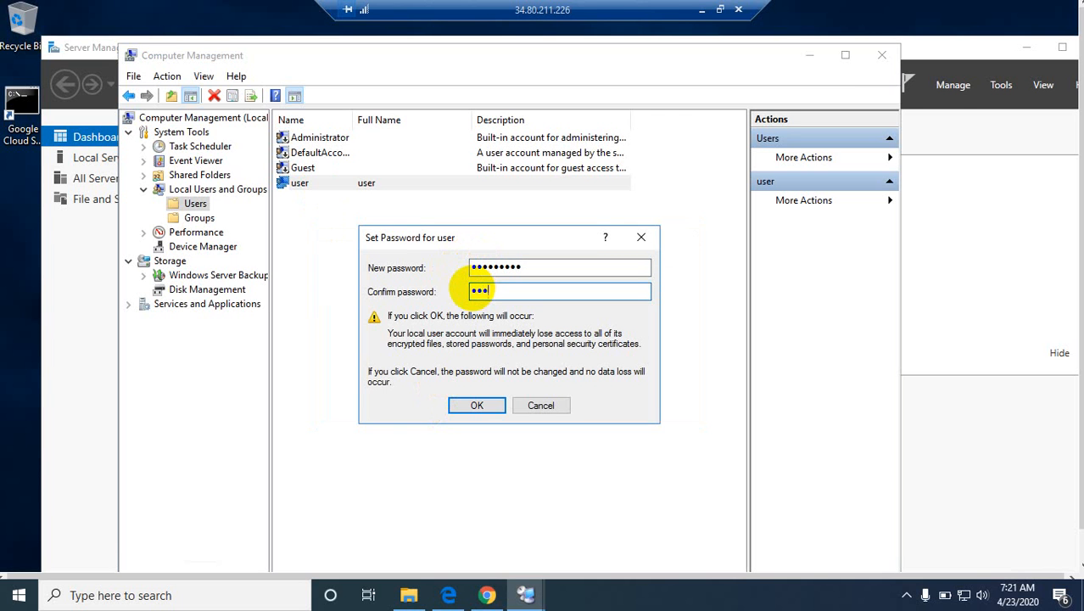
pyautogui.write('•••••••••')
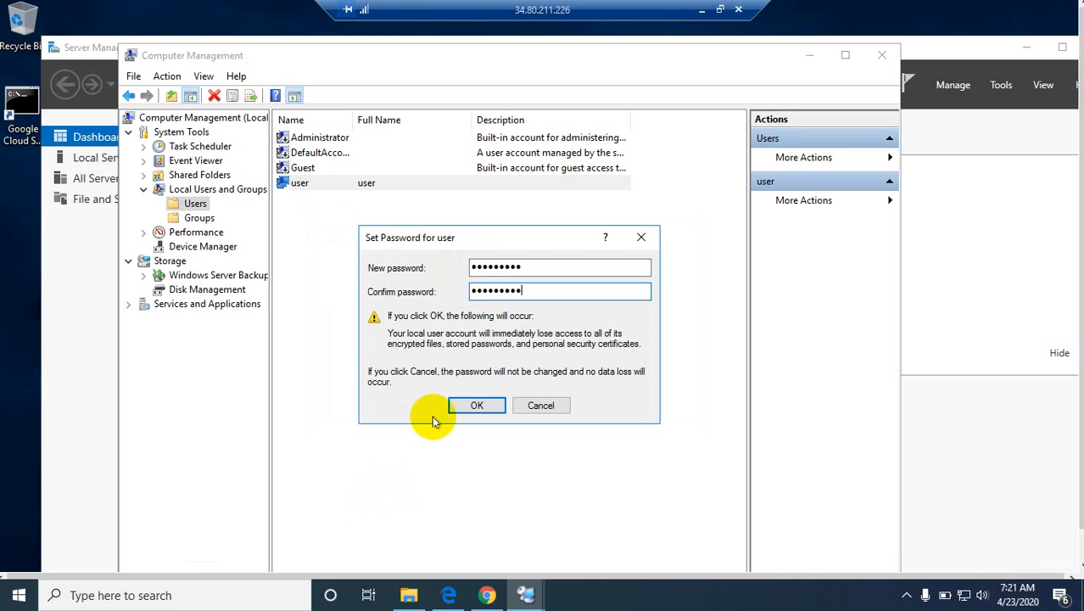
pyautogui.click(473, 406)
pyautogui.click(648, 393)
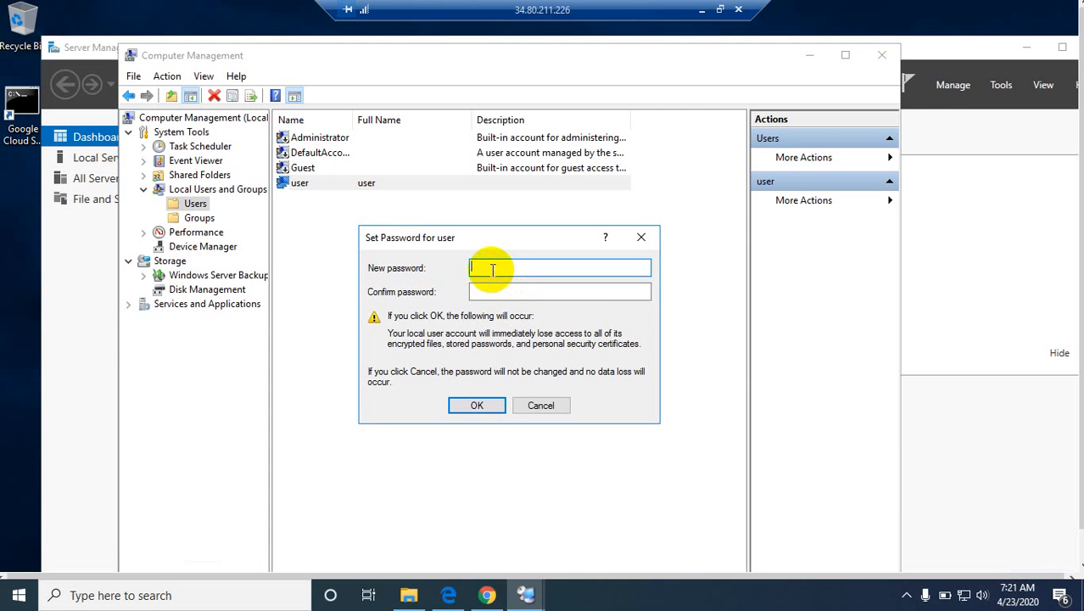
# Step: Enter a new account password for "user" in both password fields, apply it and dismiss the resulting notice
pyautogui.click(488, 267)
pyautogui.write('•••••')
pyautogui.press('BackSpace')
pyautogui.press('BackSpace')
pyautogui.press('BackSpace')
pyautogui.press('BackSpace')
pyautogui.press('BackSpace')
pyautogui.press('BackSpace')
pyautogui.write('•••••••')
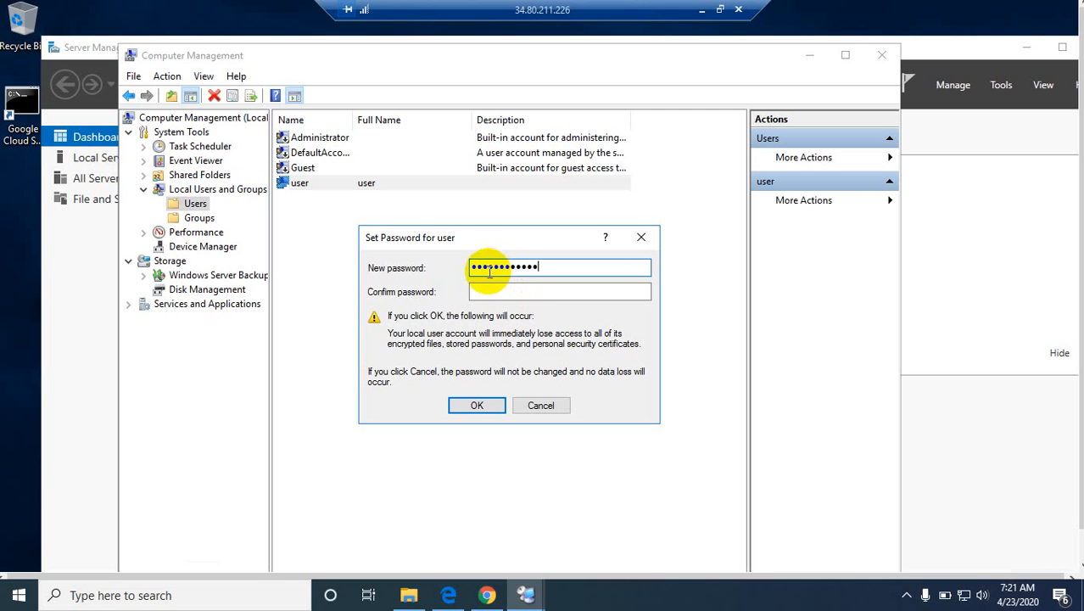
pyautogui.click(530, 291)
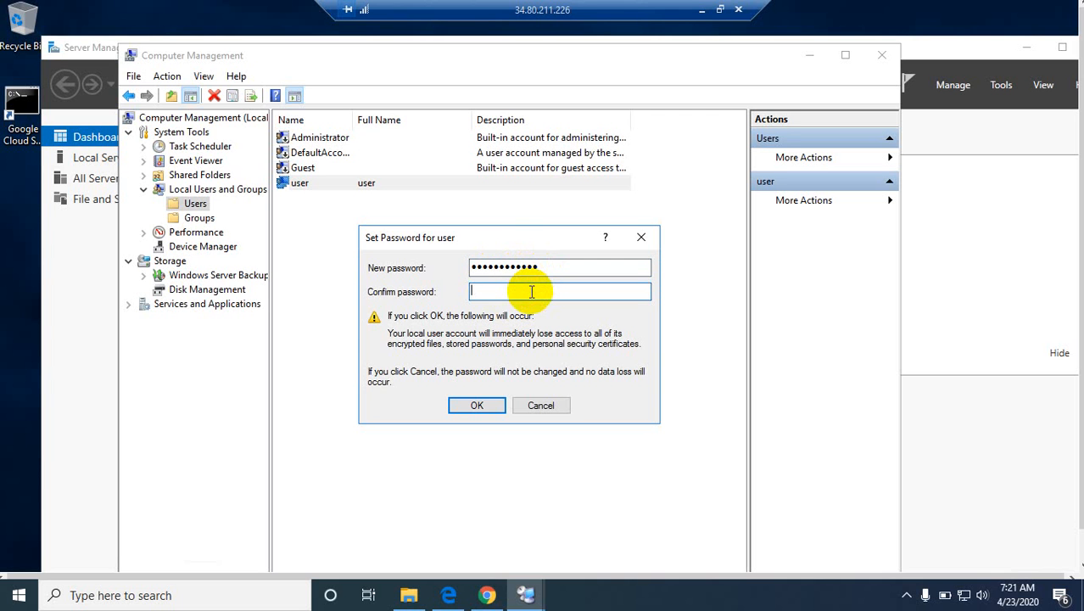
pyautogui.write('•••••••••••')
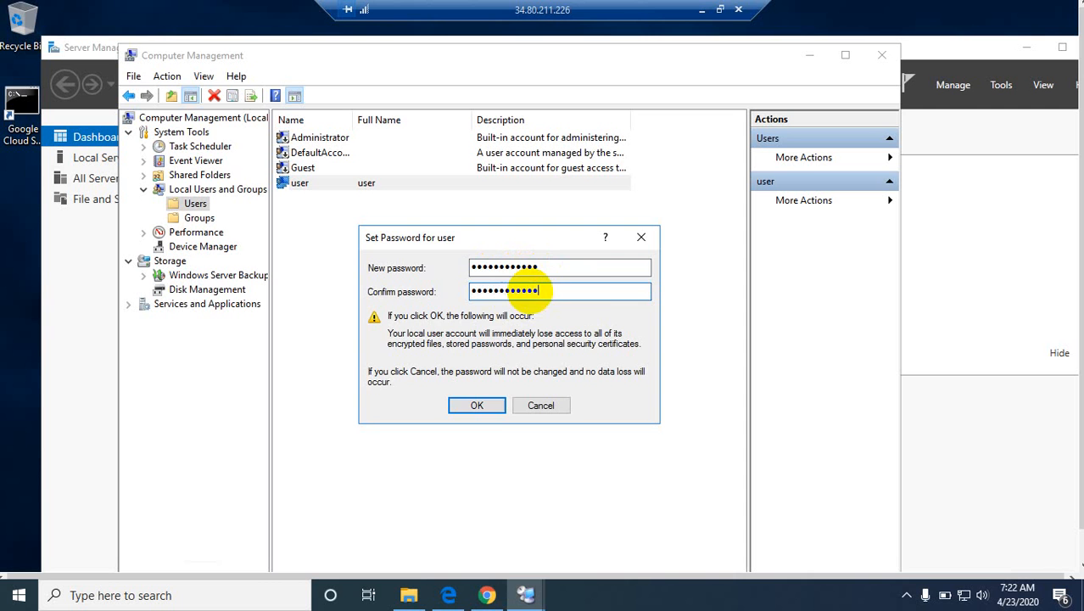
pyautogui.click(479, 407)
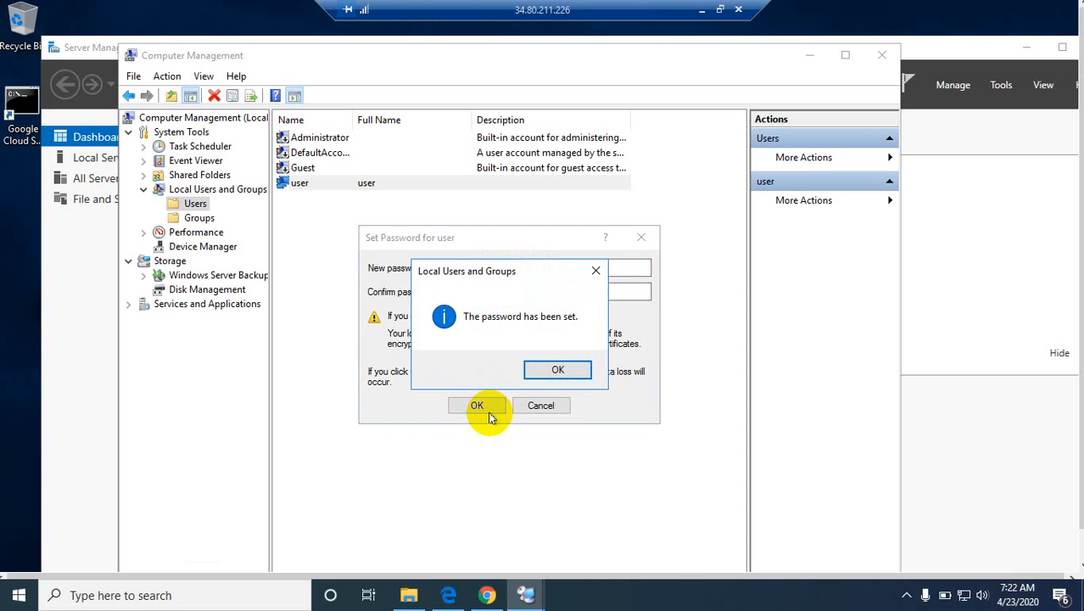
pyautogui.click(556, 369)
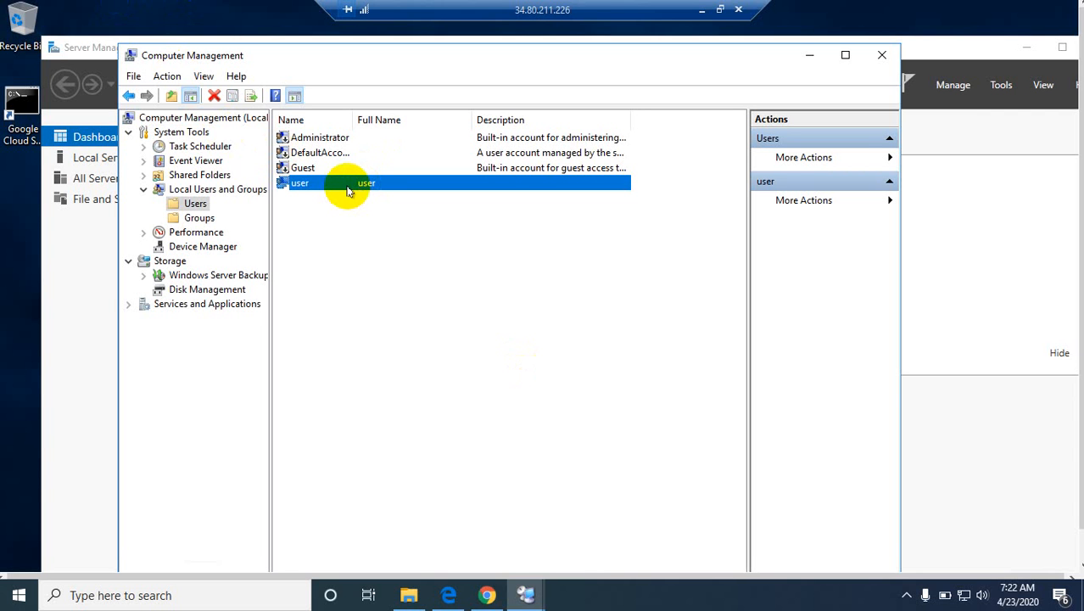
# Step: Start resetting the password of the built-in Administrator account and proceed past the data-loss warning
pyautogui.rightClick(323, 139)
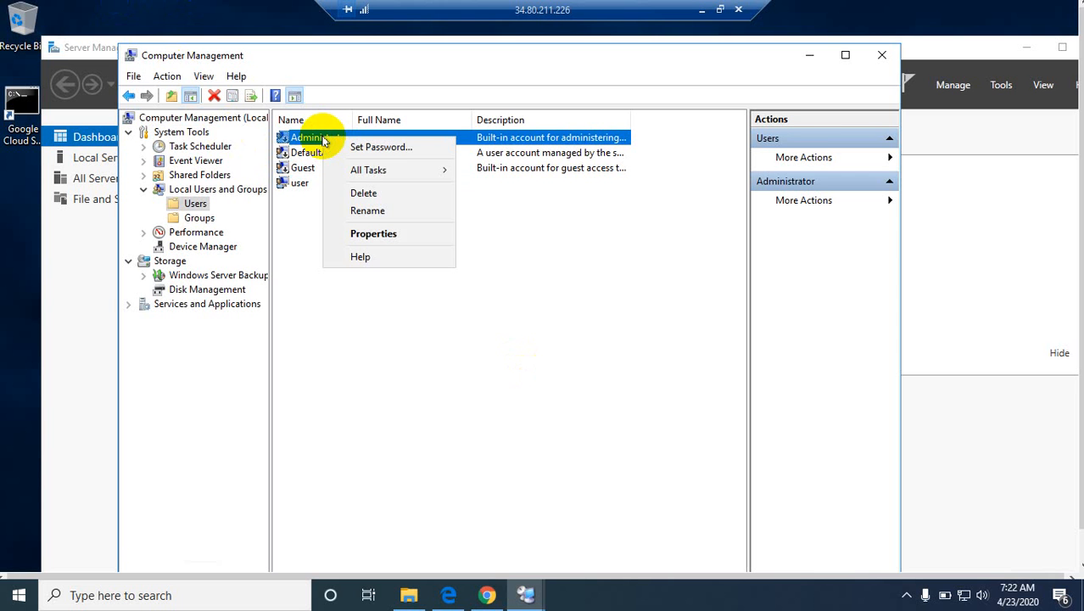
pyautogui.click(363, 149)
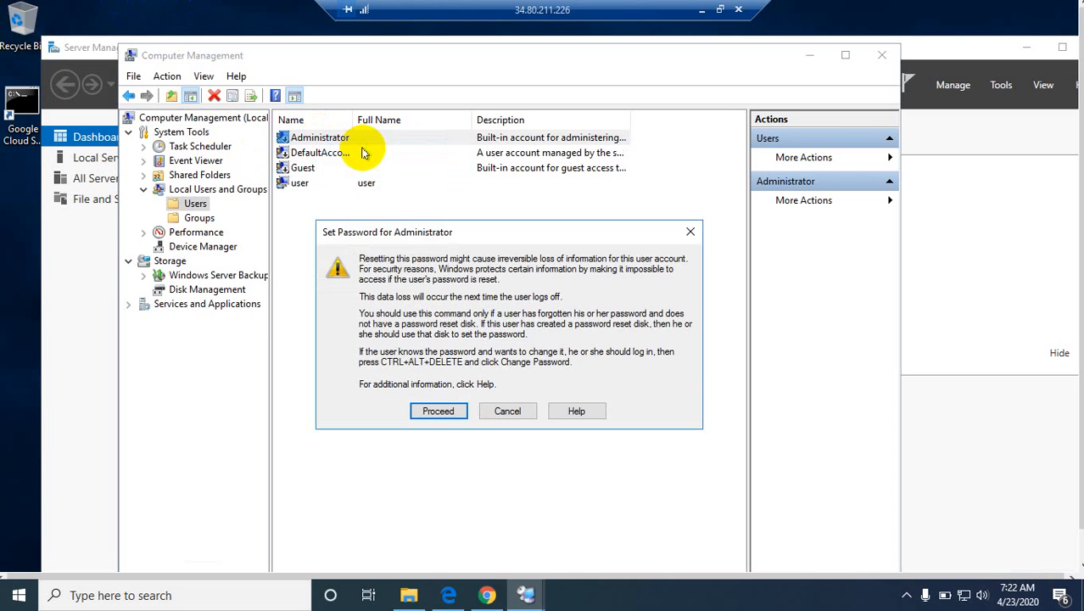
pyautogui.click(428, 408)
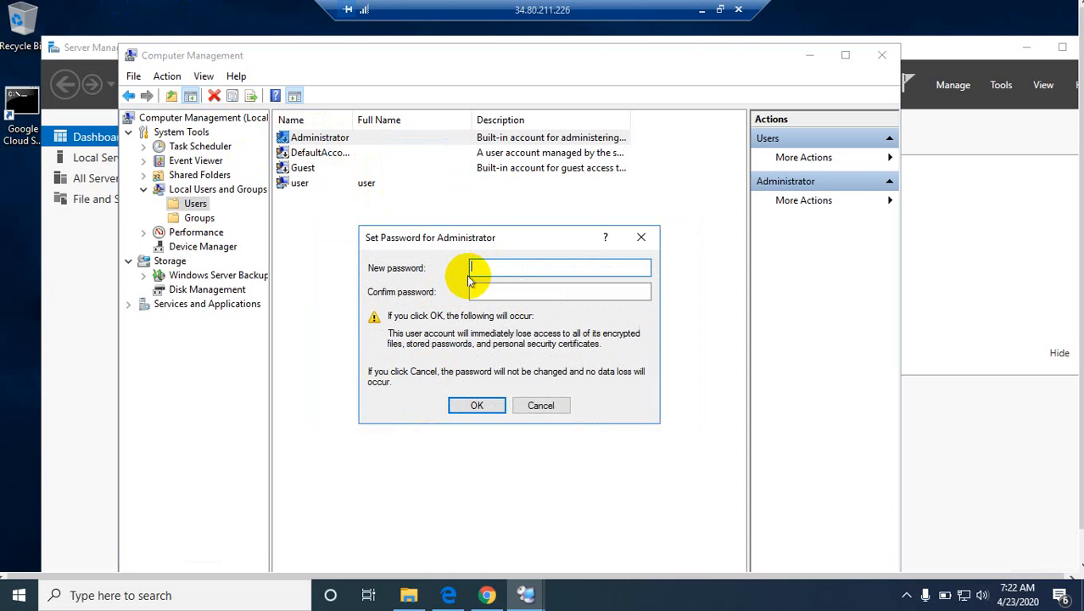
# Step: Try to set a new Administrator password by filling in the new password and its confirmation
pyautogui.write('*********')
pyautogui.click(476, 288)
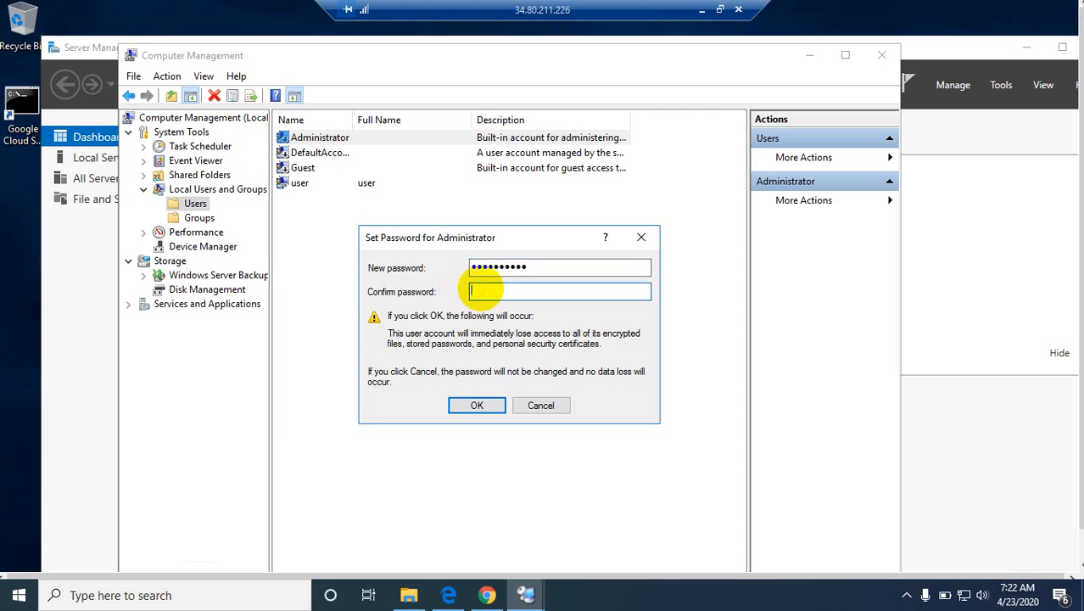
pyautogui.write('*******')
pyautogui.click(475, 400)
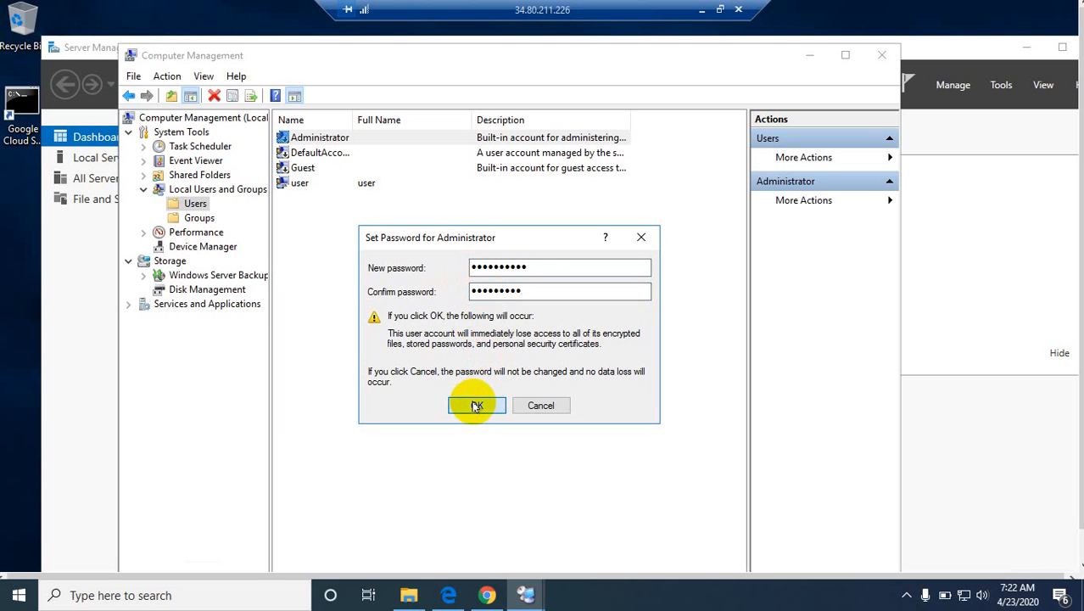
pyautogui.click(635, 368)
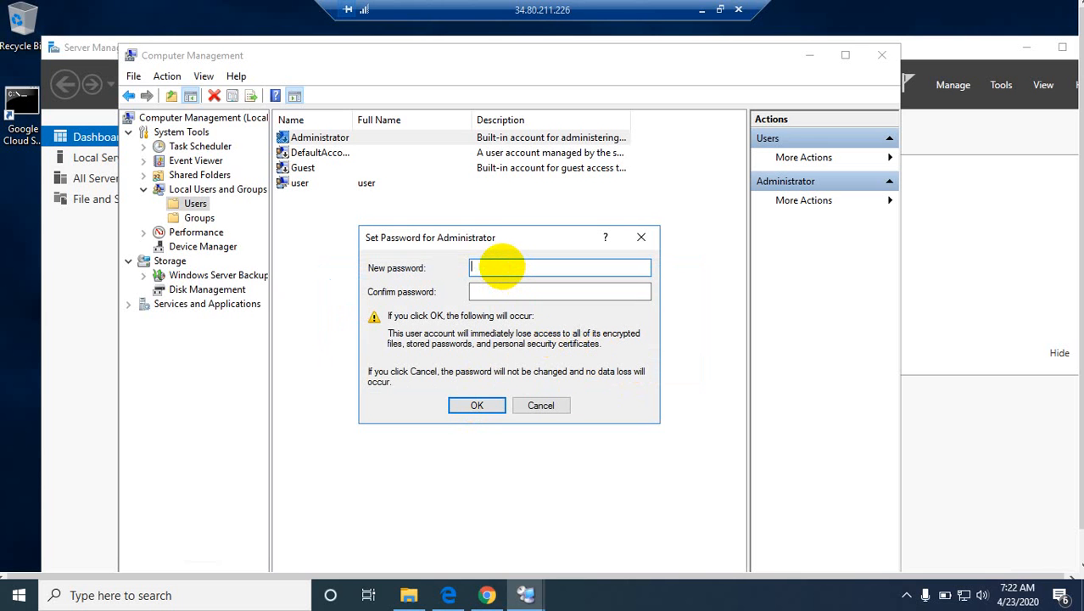
# Step: Enter the Administrator's new account password in both password fields, apply it and dismiss the resulting notice
pyautogui.write('•••••••••')
pyautogui.click(485, 292)
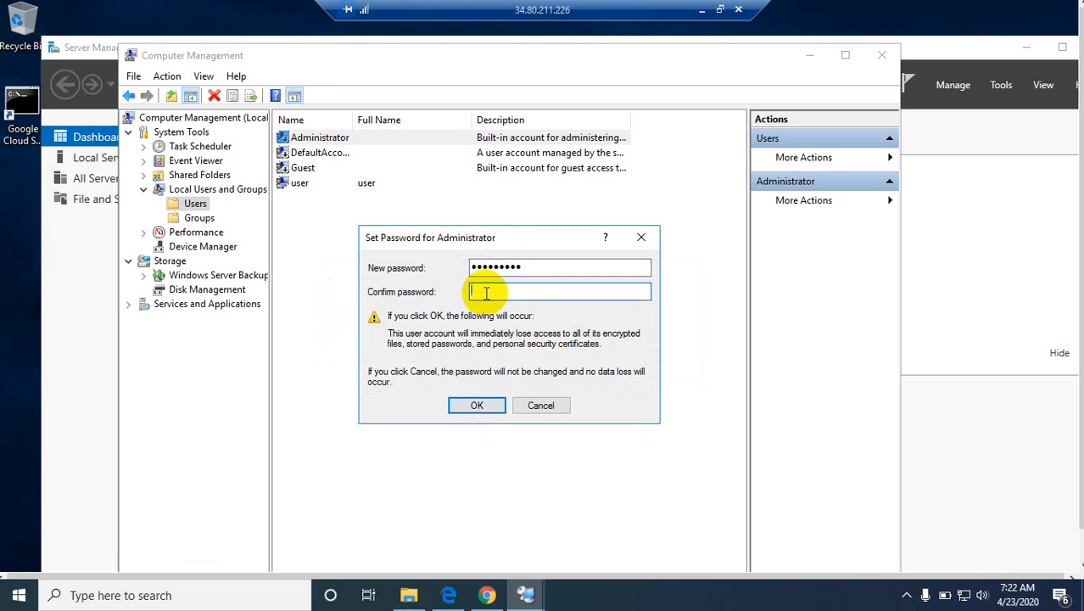
pyautogui.write('••••')
pyautogui.click(479, 405)
pyautogui.click(545, 372)
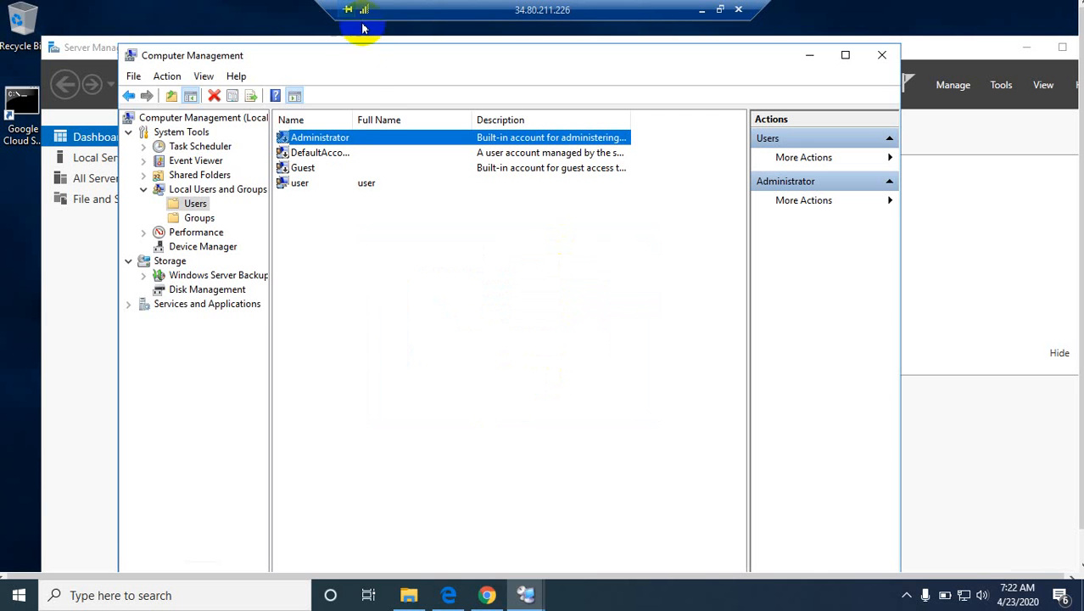
# Step: Enable the built-in Administrator account by clearing "Account is disabled" in its properties and apply the change
pyautogui.rightClick(341, 146)
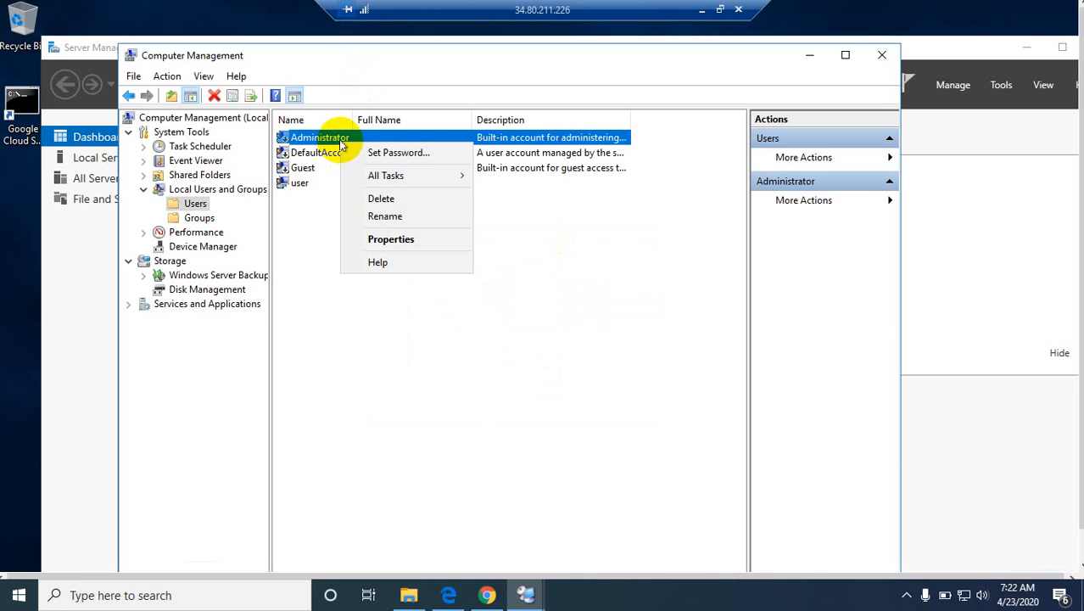
pyautogui.click(391, 240)
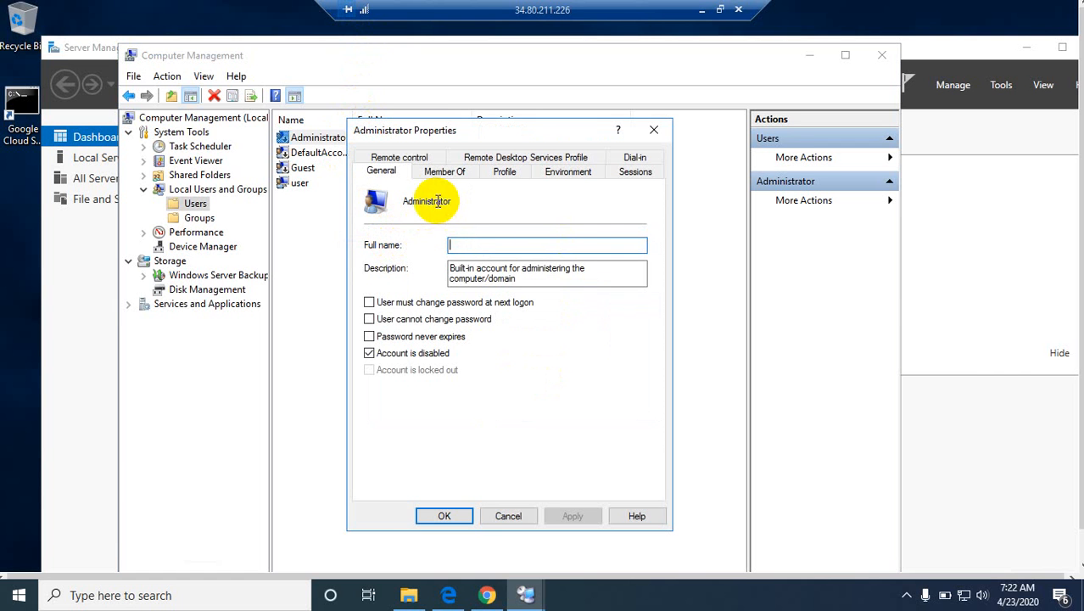
pyautogui.click(373, 355)
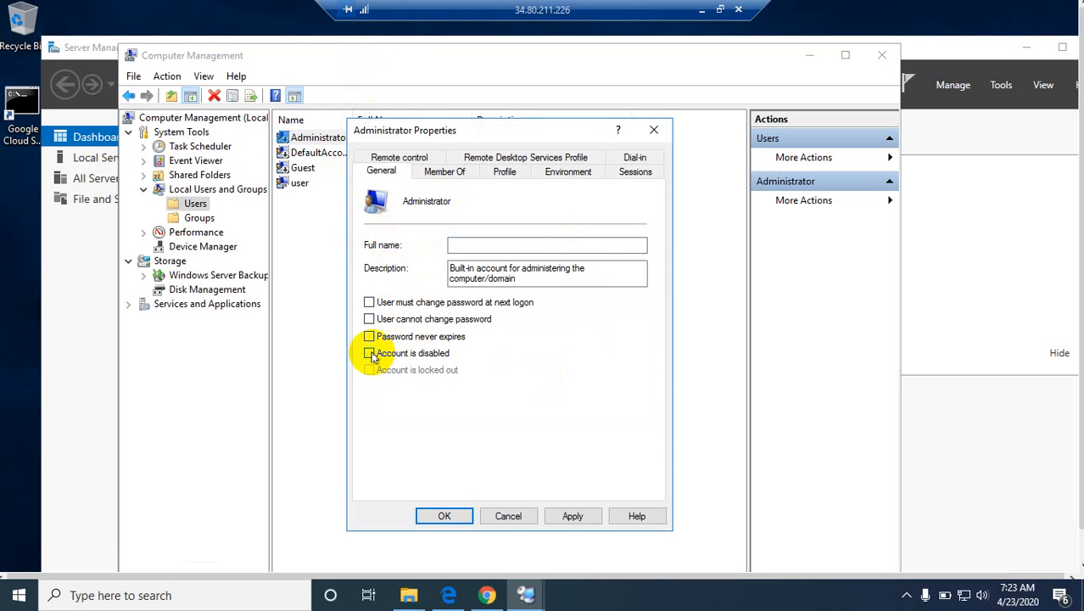
pyautogui.click(568, 516)
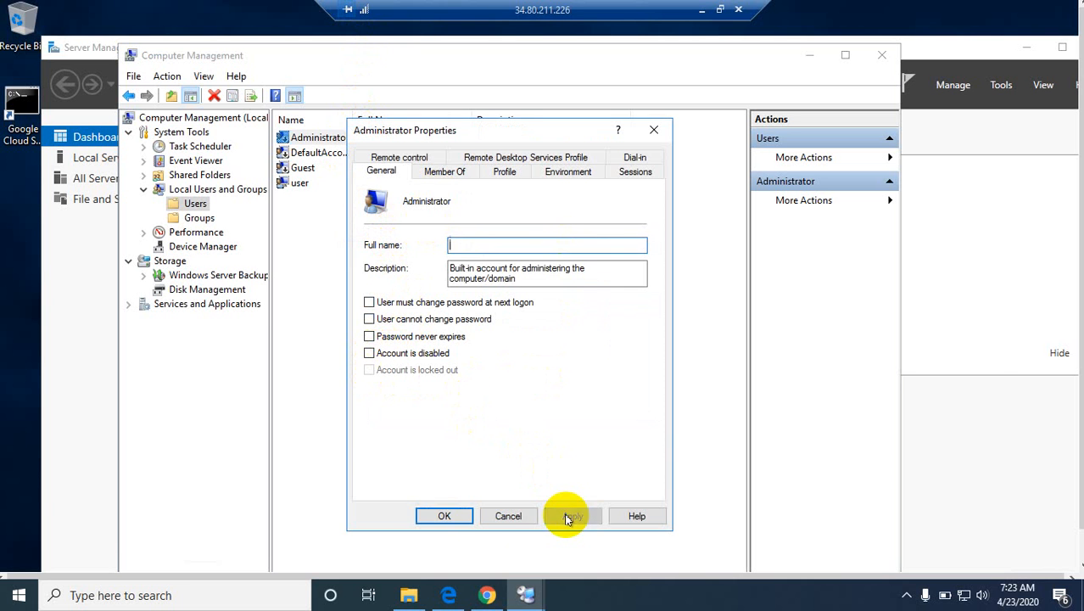
pyautogui.click(443, 517)
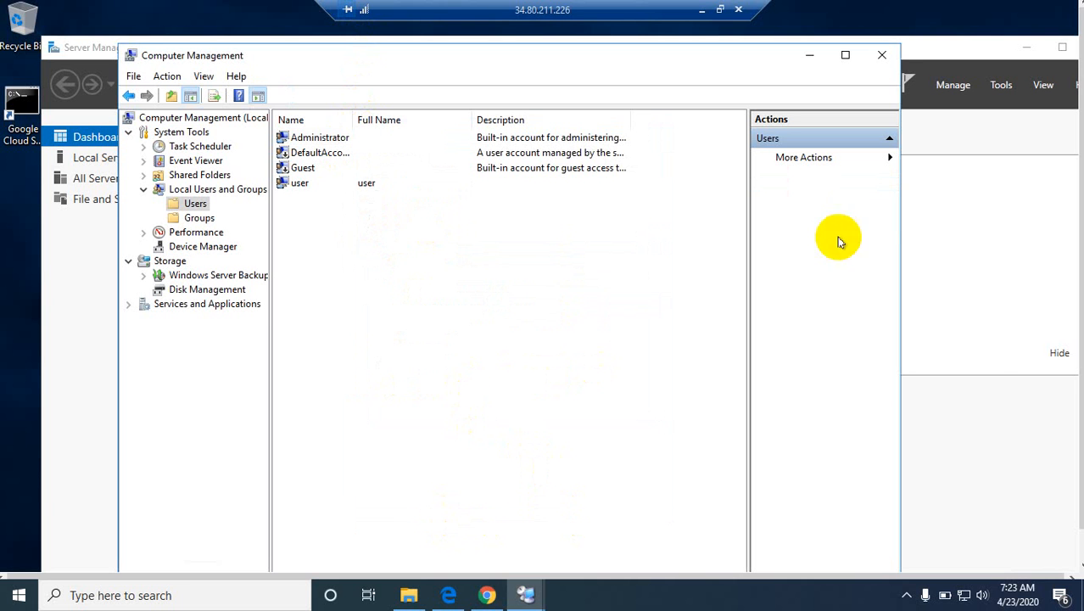
# Step: Close Computer Management and clear the Server Manager window off the server's desktop
pyautogui.click(883, 61)
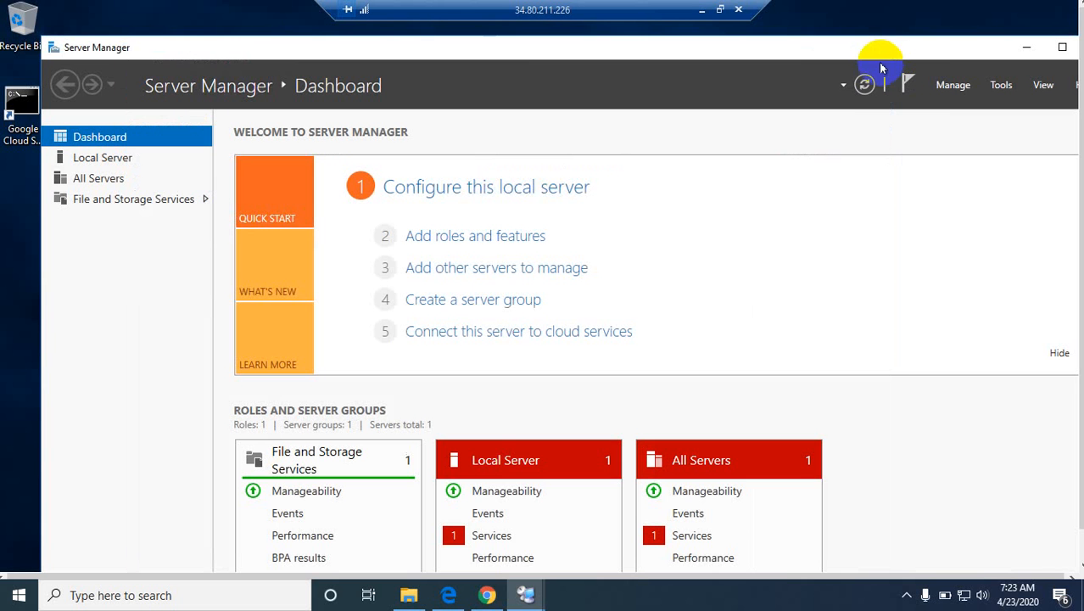
pyautogui.doubleClick(625, 51)
pyautogui.moveTo(625, 50); pyautogui.dragTo(802, 23)
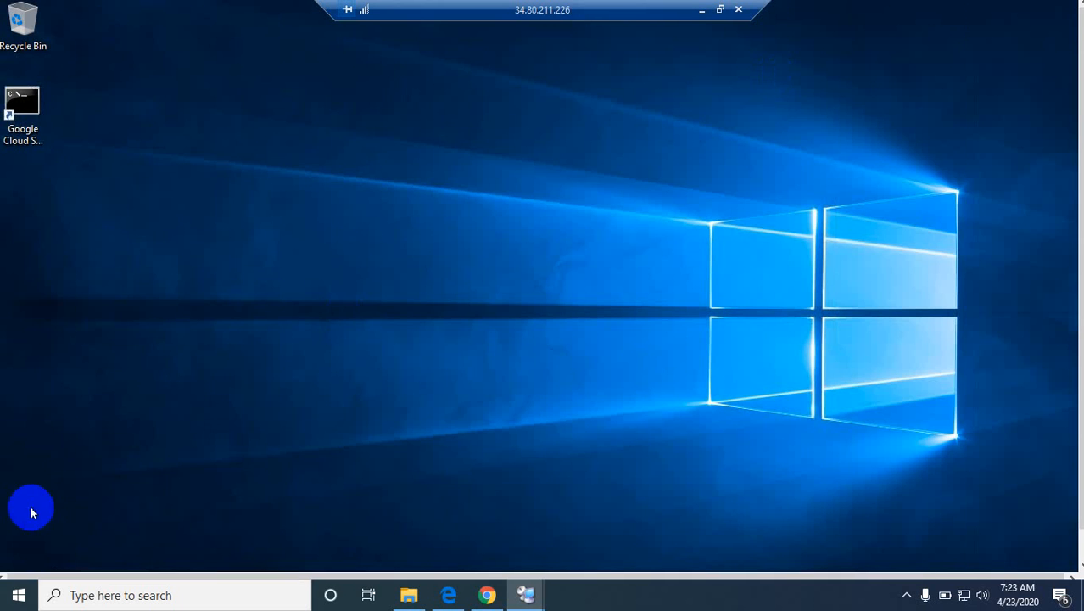
pyautogui.click(18, 595)
pyautogui.click(19, 562)
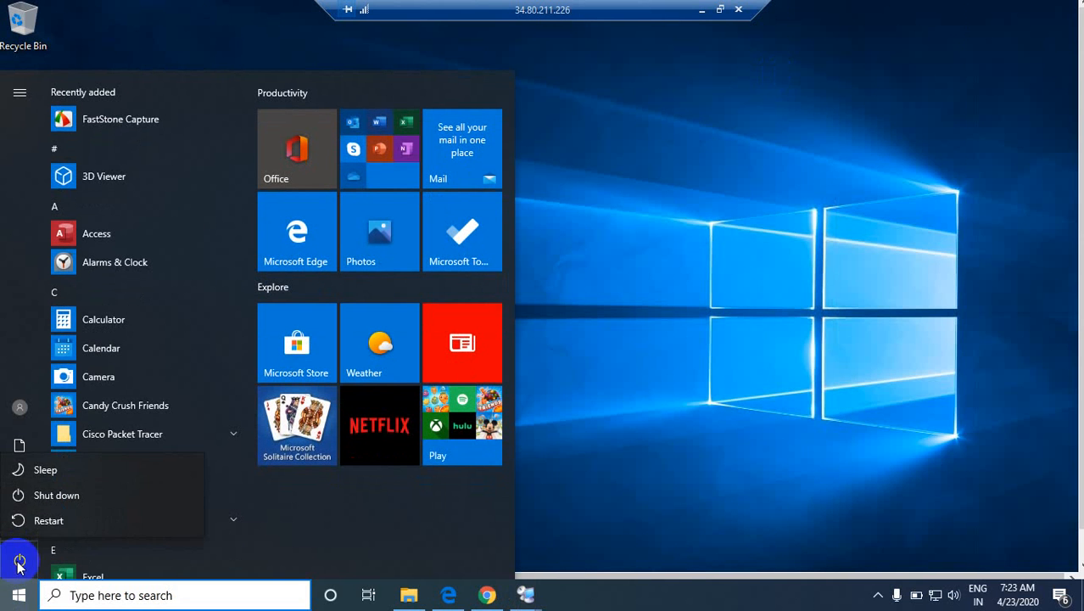
pyautogui.click(754, 274)
pyautogui.click(708, 172)
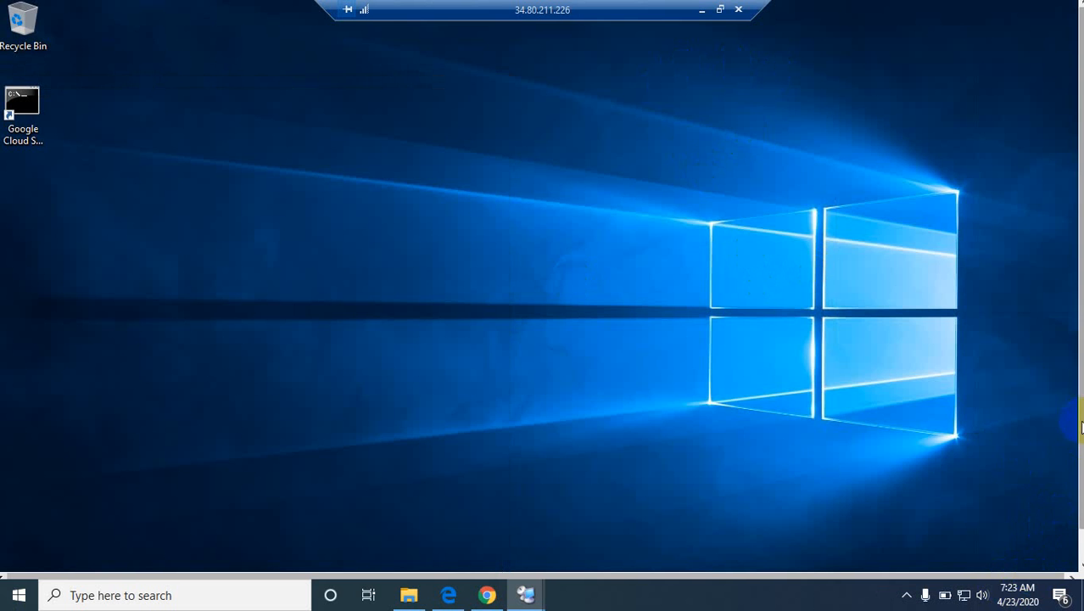
# Step: Disconnect the remote session from the Windows server
pyautogui.moveTo(1078, 424); pyautogui.dragTo(1075, 461)
pyautogui.click(11, 557)
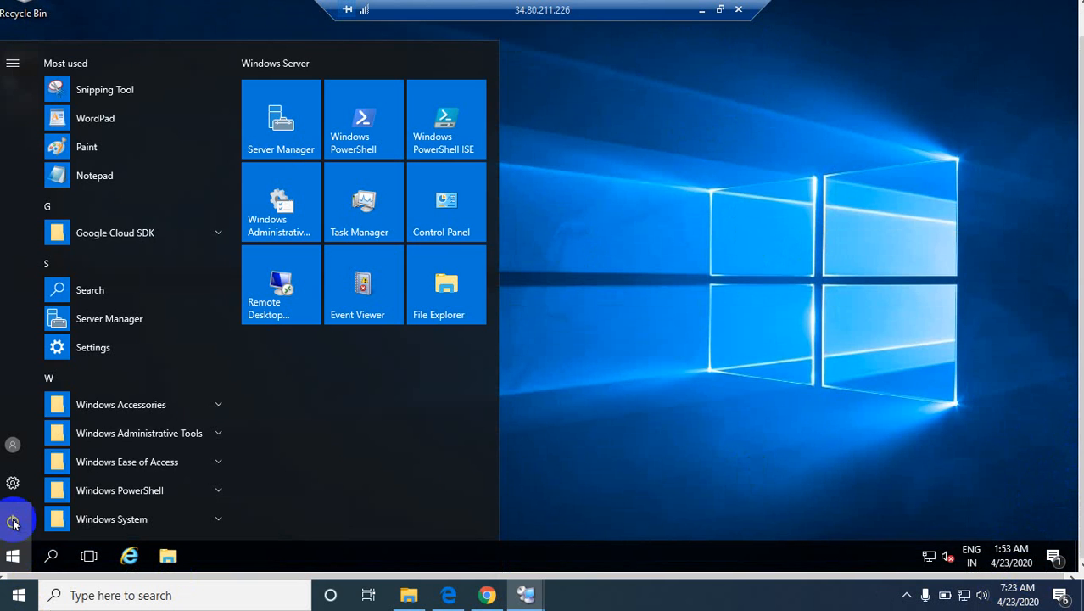
pyautogui.click(13, 521)
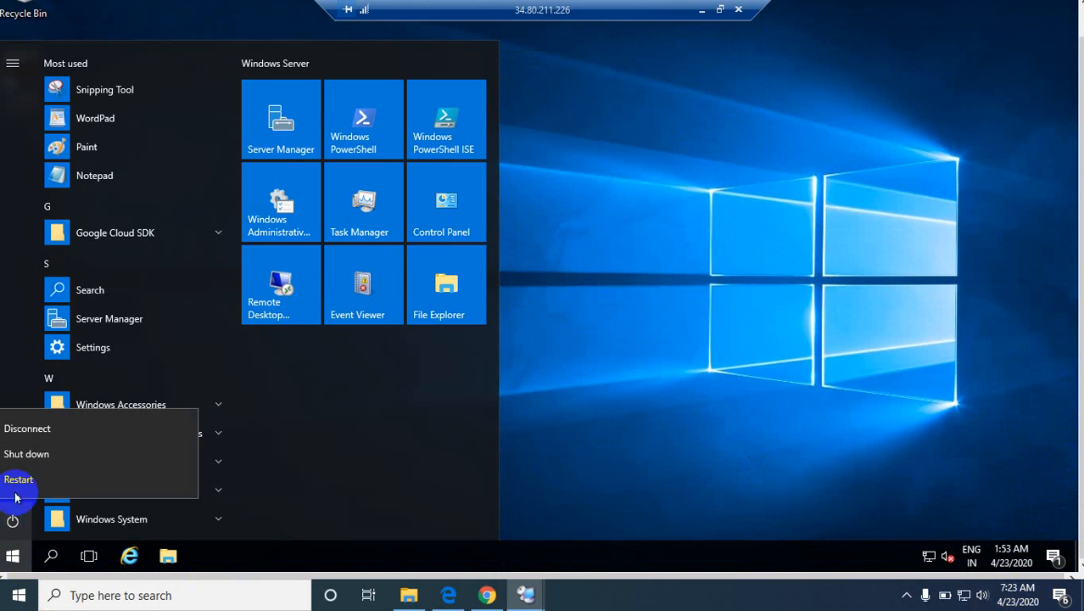
pyautogui.click(28, 428)
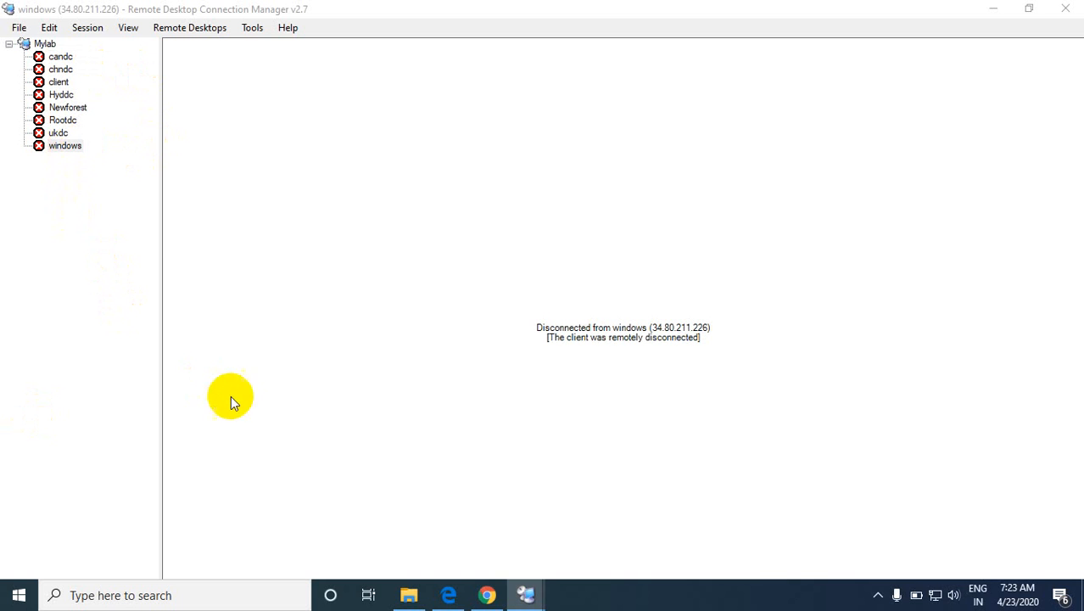
# Step: Open the properties of the windows server entry in Remote Desktop Connection Manager and highlight its server name
pyautogui.doubleClick(66, 147)
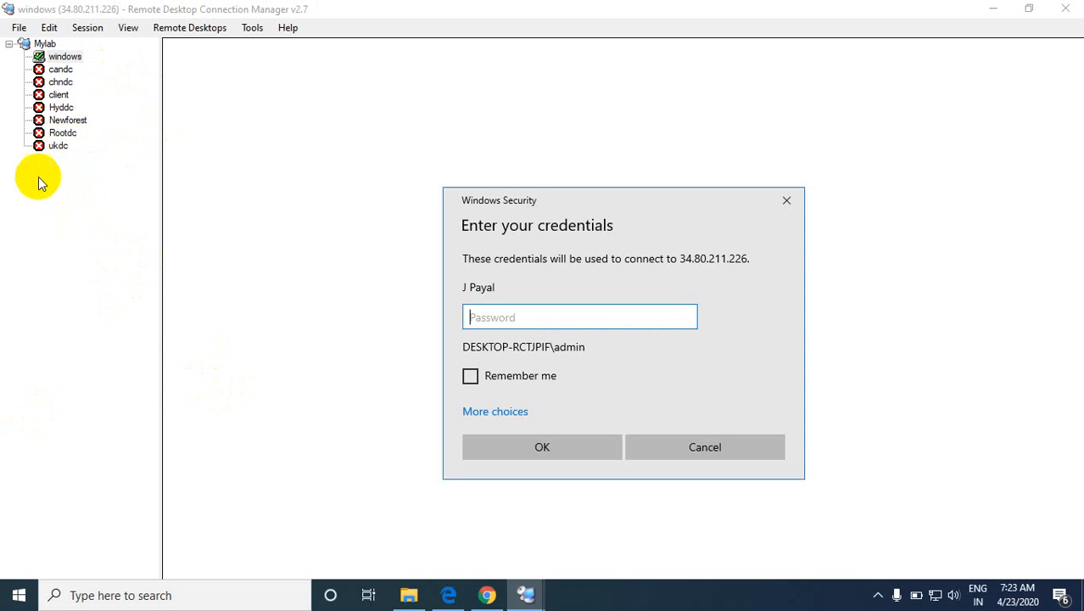
pyautogui.click(715, 446)
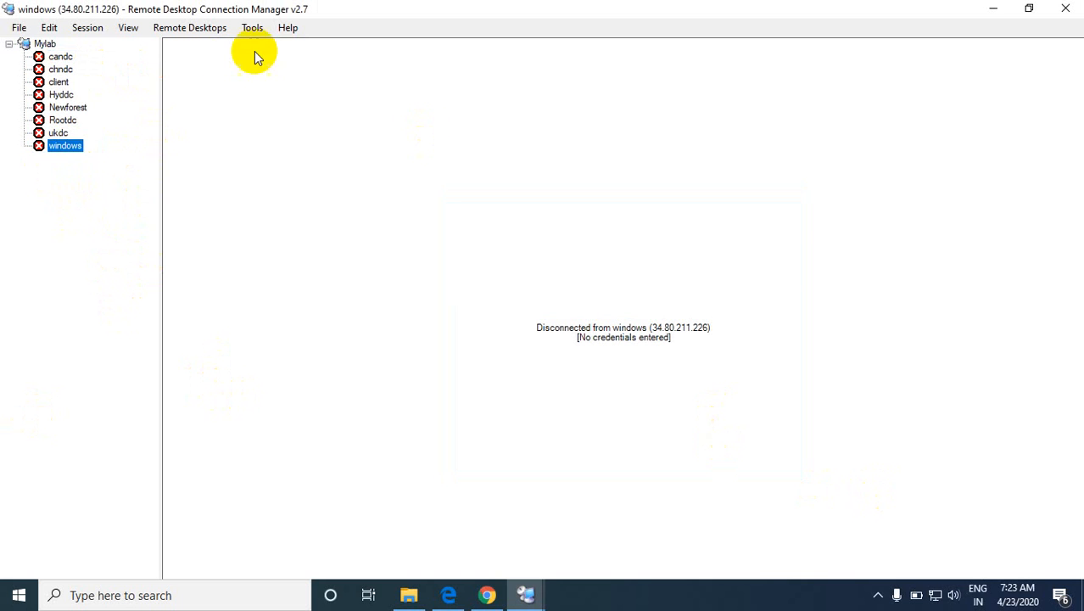
pyautogui.rightClick(70, 149)
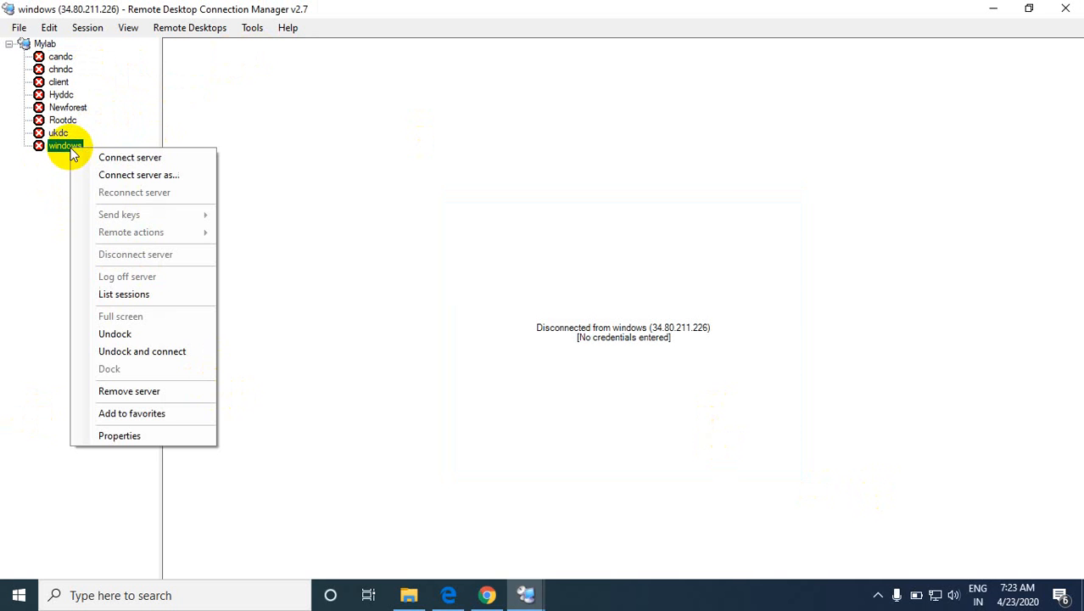
pyautogui.click(134, 435)
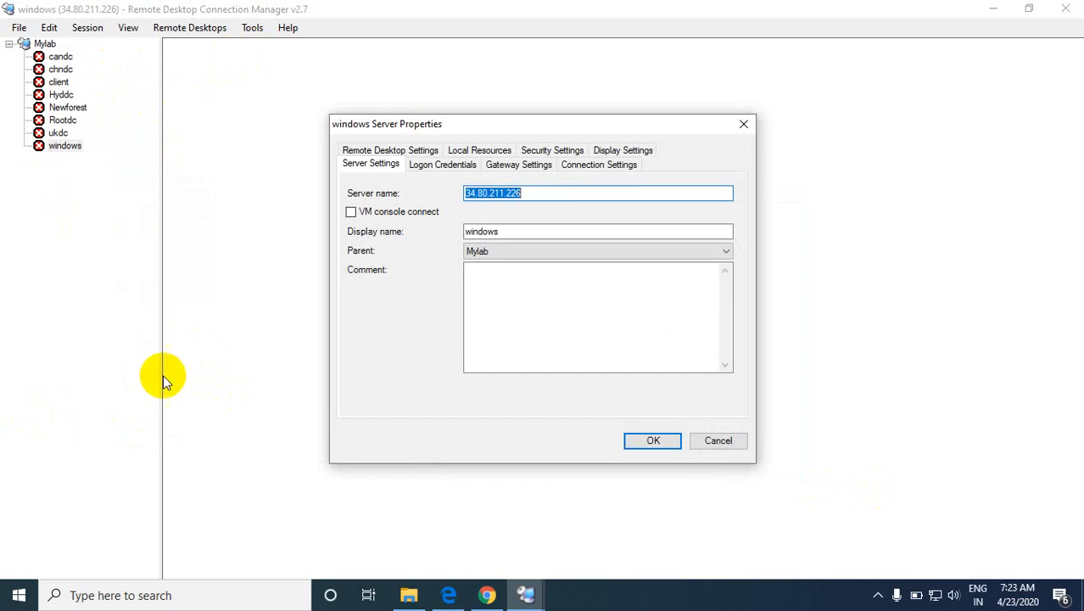
pyautogui.moveTo(537, 192); pyautogui.dragTo(446, 186)
# Step: Compare the windows VM's external IP in the Google Cloud instance list with the server name in its connection properties, and close the properties
pyautogui.click(488, 594)
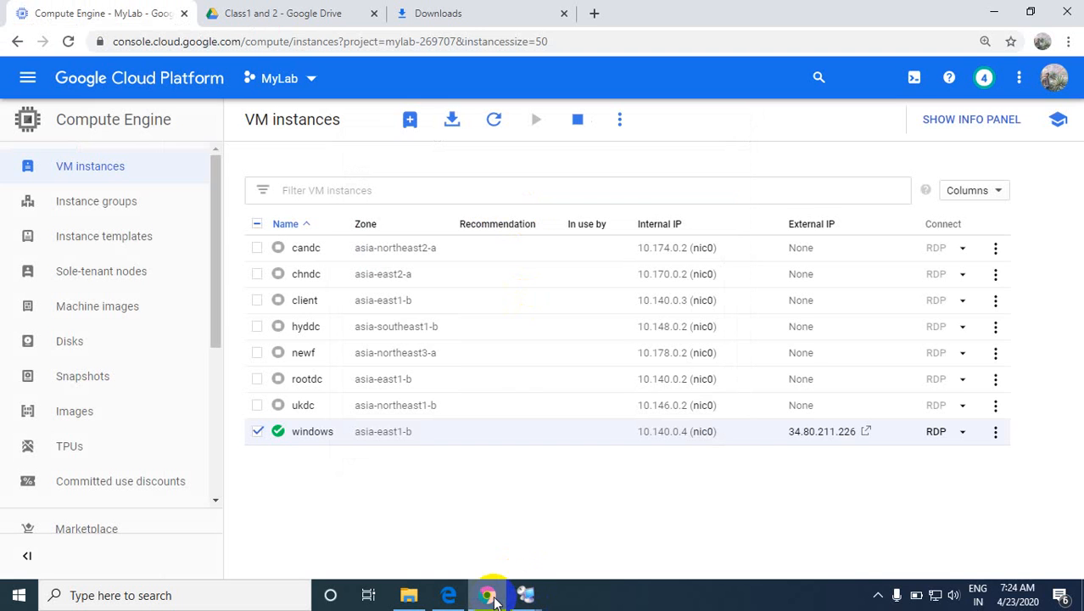
pyautogui.moveTo(782, 432); pyautogui.dragTo(853, 439)
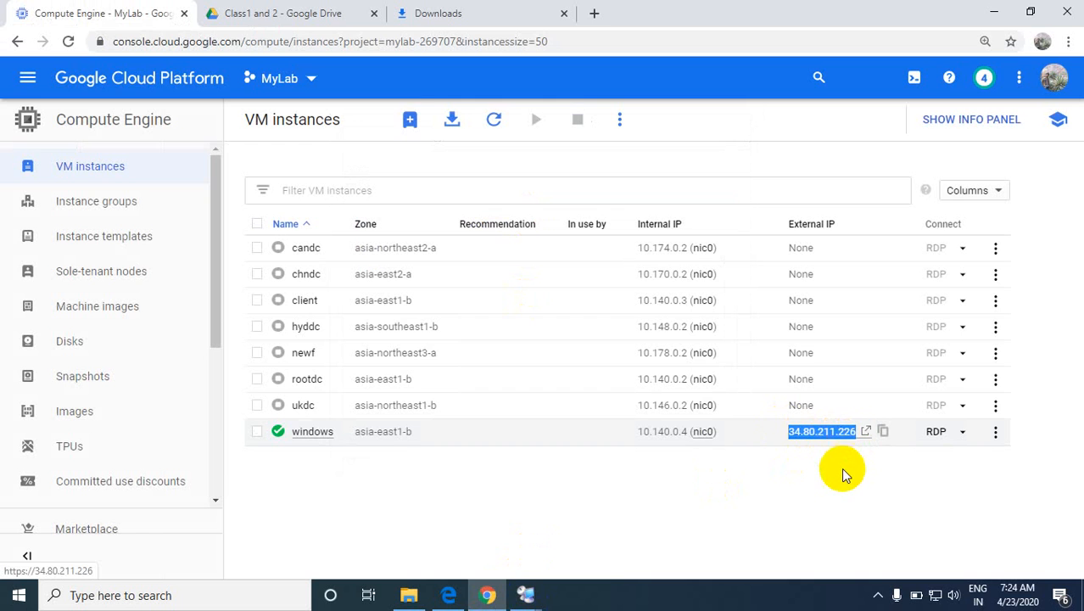
pyautogui.hotkey('alt', 'Tab')
pyautogui.hotkey('alt', 'Tab')
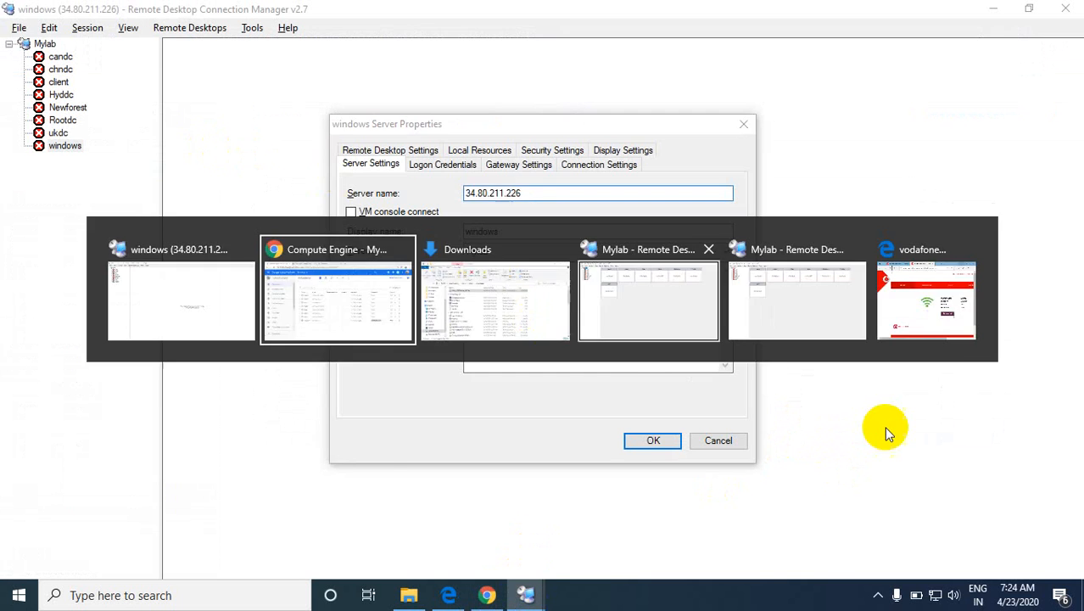
pyautogui.hotkey('alt', 'Tab')
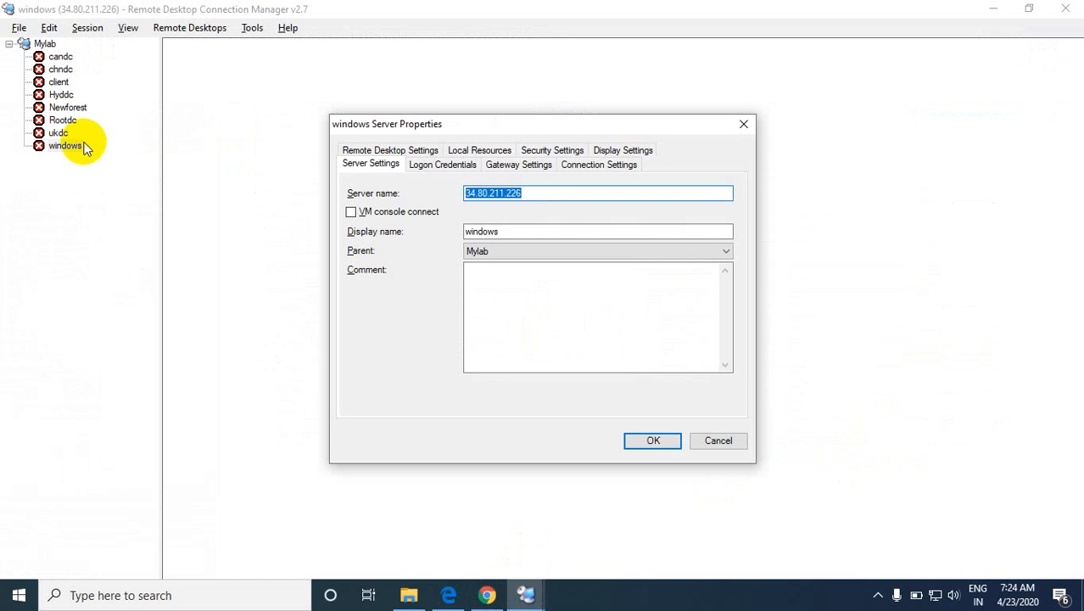
pyautogui.hotkey('alt', 'Tab')
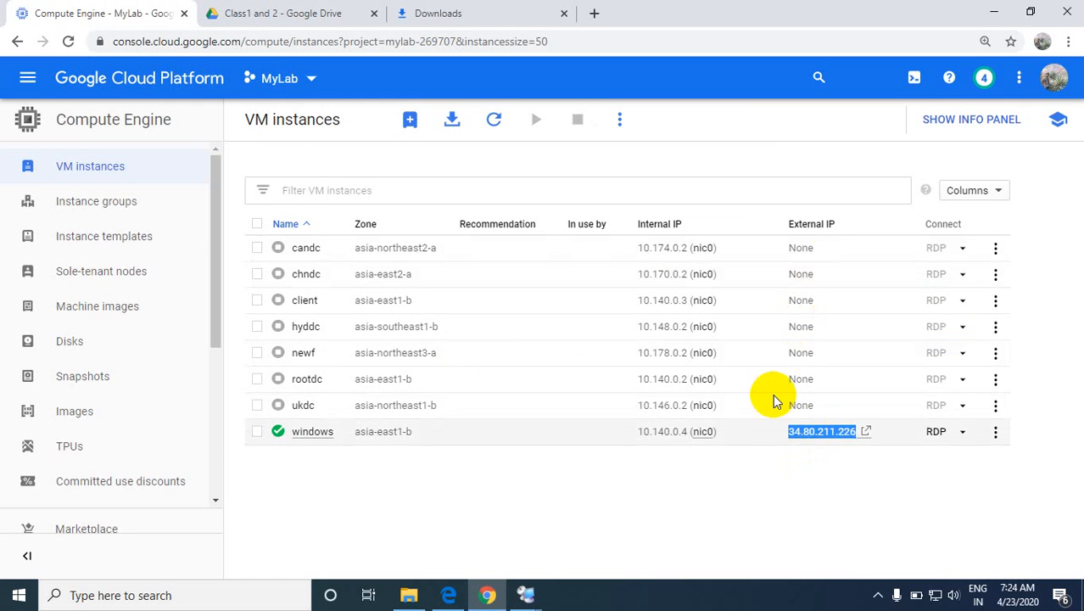
pyautogui.hotkey('alt', 'Tab')
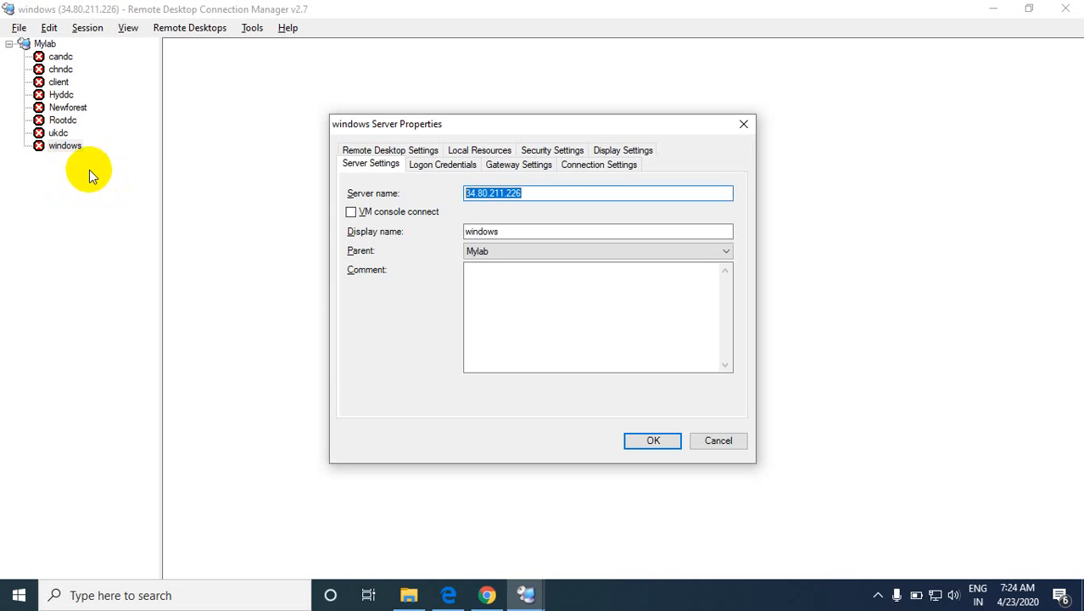
pyautogui.hotkey('alt', 'Tab')
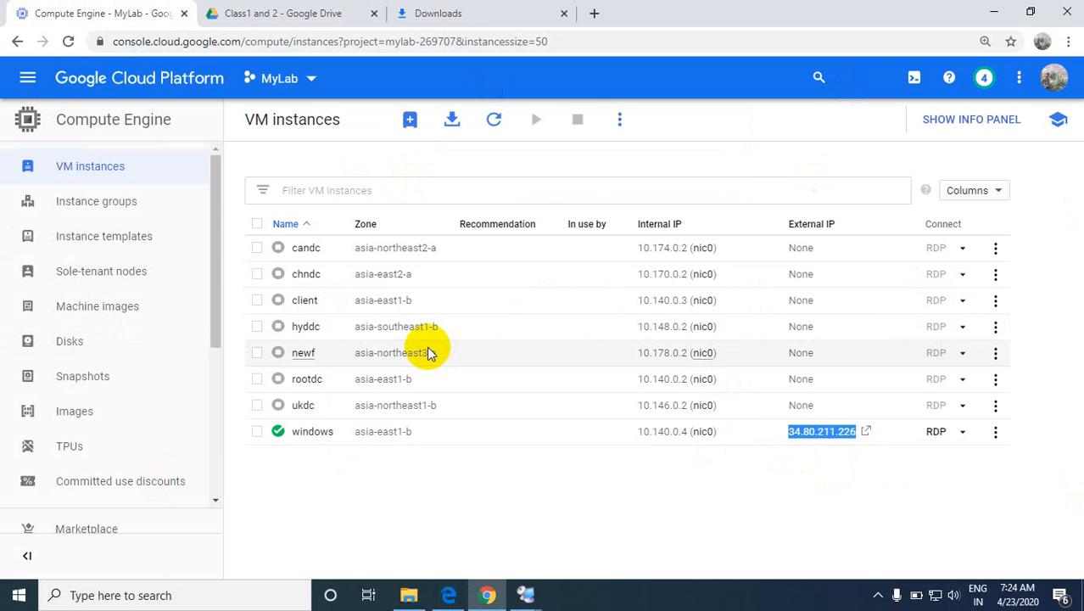
pyautogui.hotkey('alt', 'Tab')
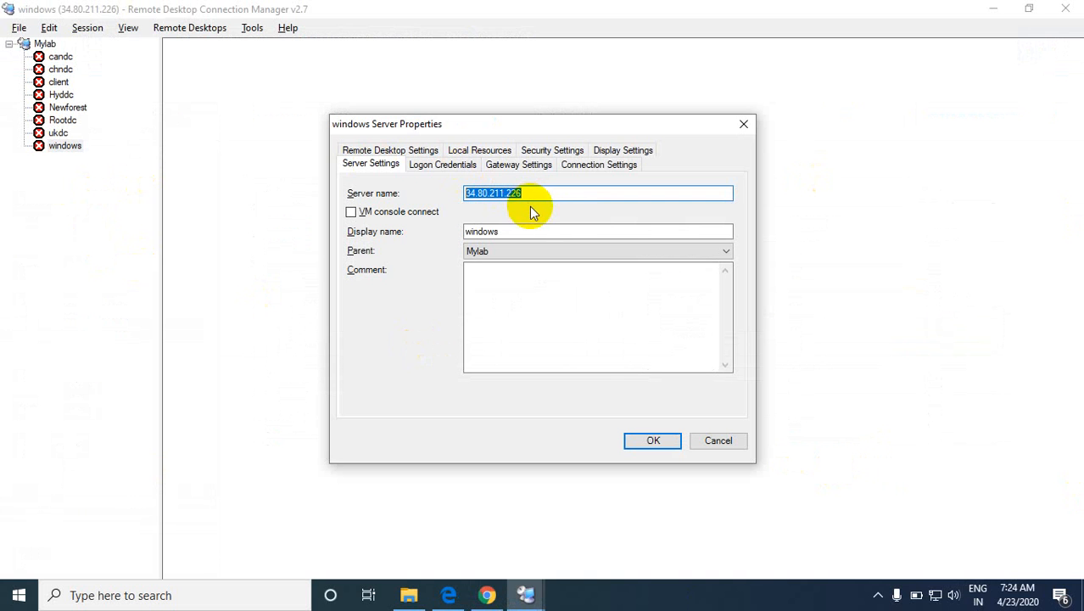
pyautogui.hotkey('alt', 'Tab')
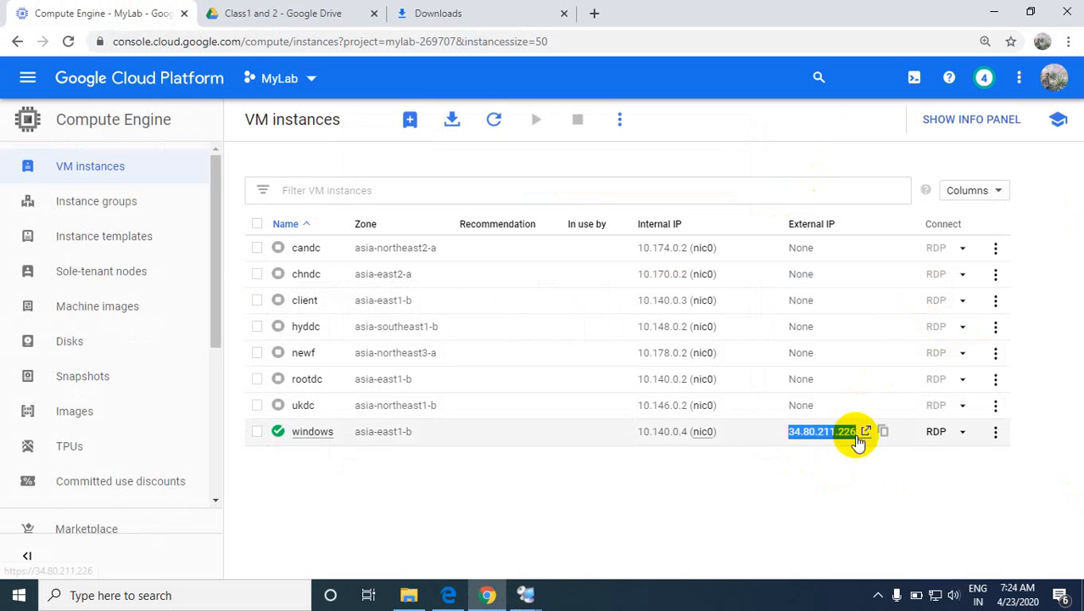
pyautogui.hotkey('alt', 'Tab')
pyautogui.hotkey('alt', 'Tab')
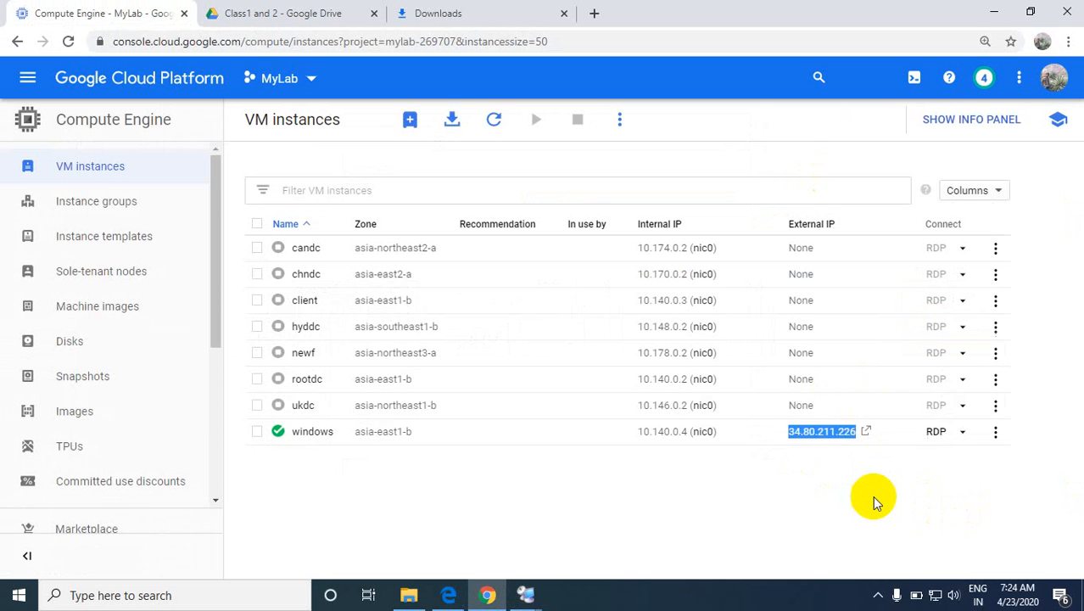
pyautogui.hotkey('alt', 'Tab')
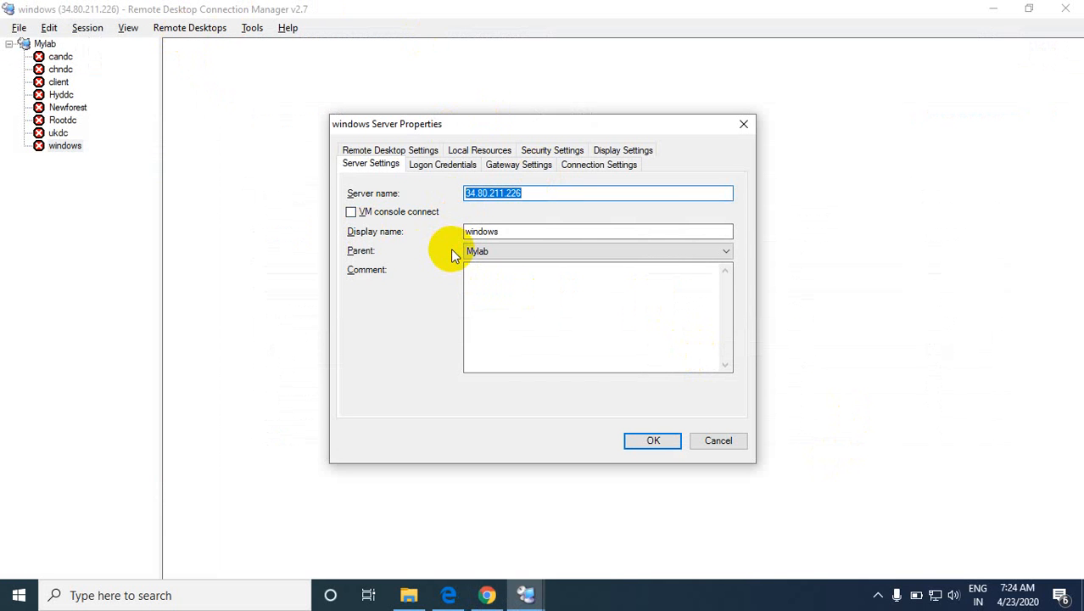
pyautogui.hotkey('alt', 'Tab')
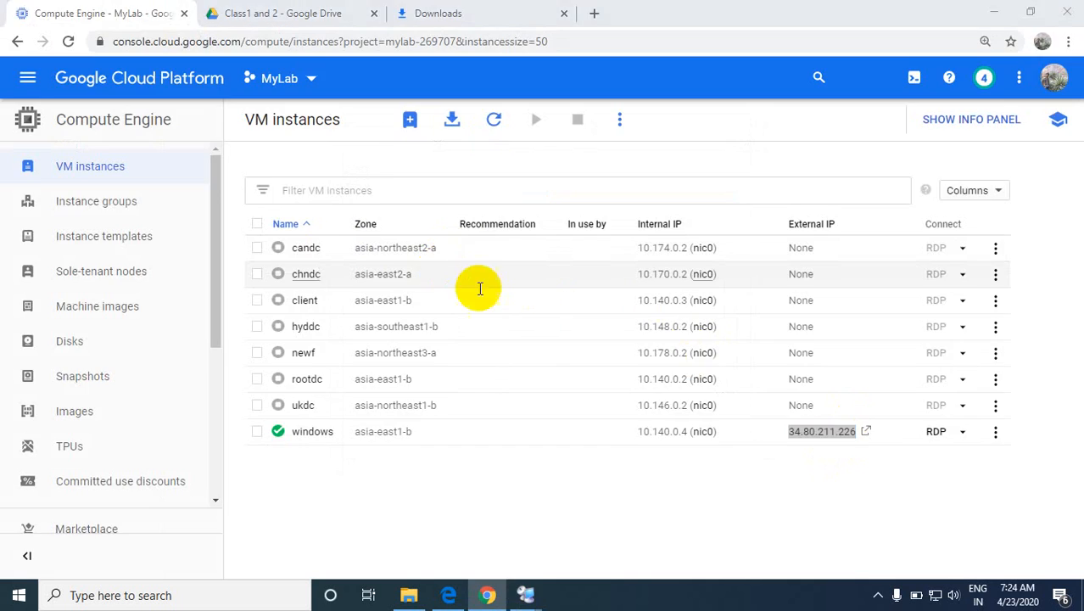
pyautogui.hotkey('alt', 'Tab')
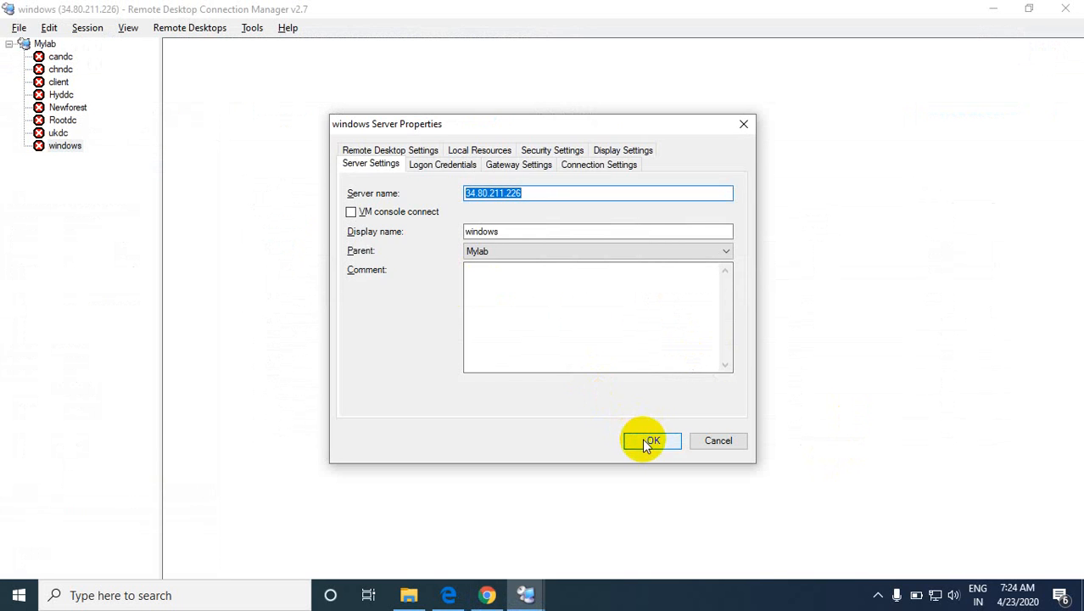
pyautogui.click(650, 440)
# Step: Start connecting to the windows server with a different account, using Administrator as the user name
pyautogui.rightClick(67, 146)
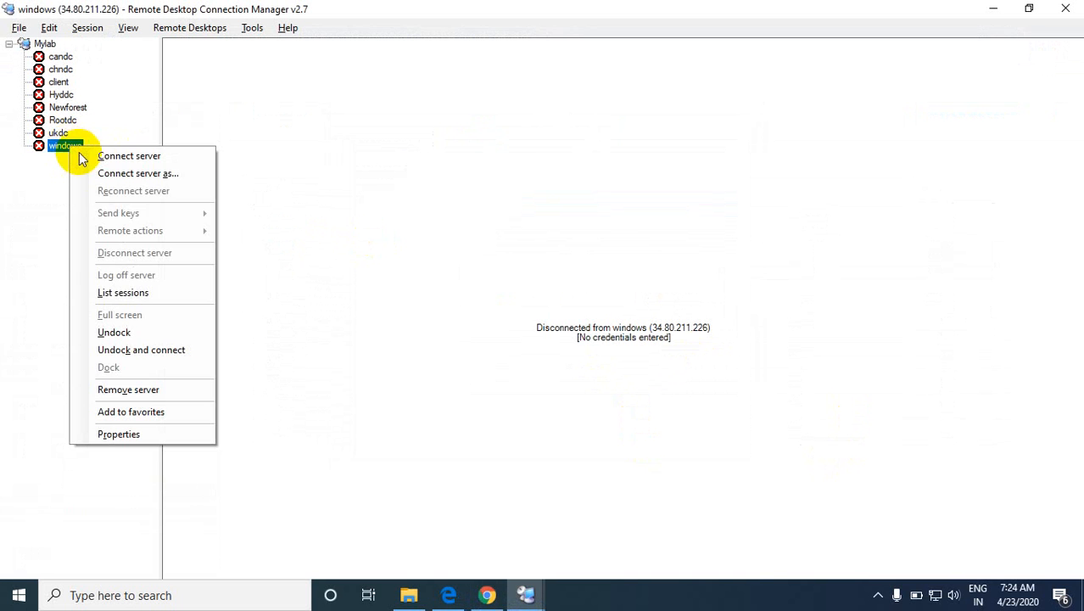
pyautogui.click(127, 156)
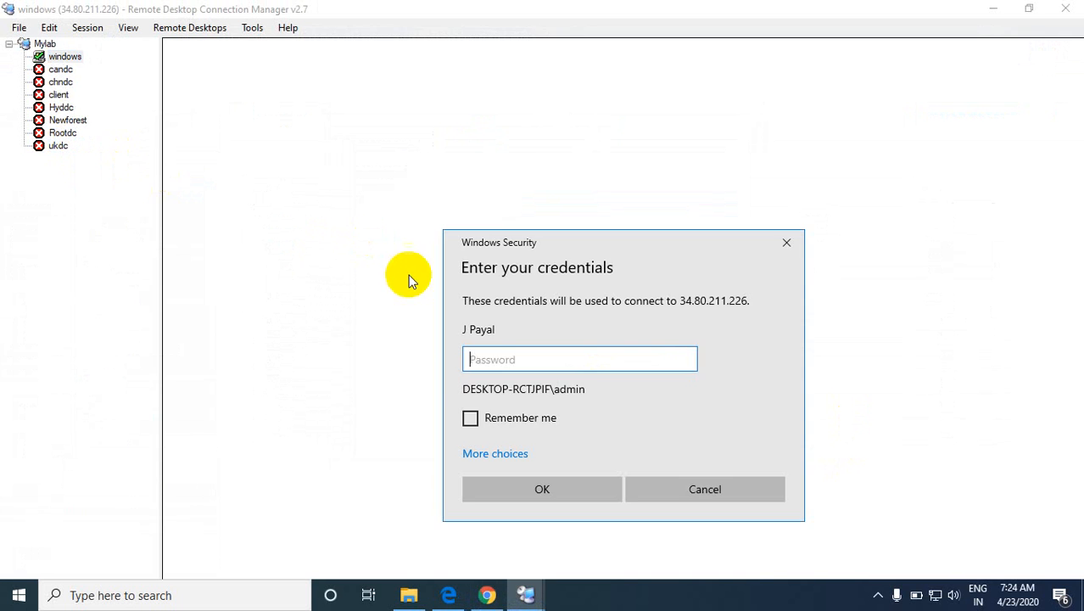
pyautogui.click(481, 452)
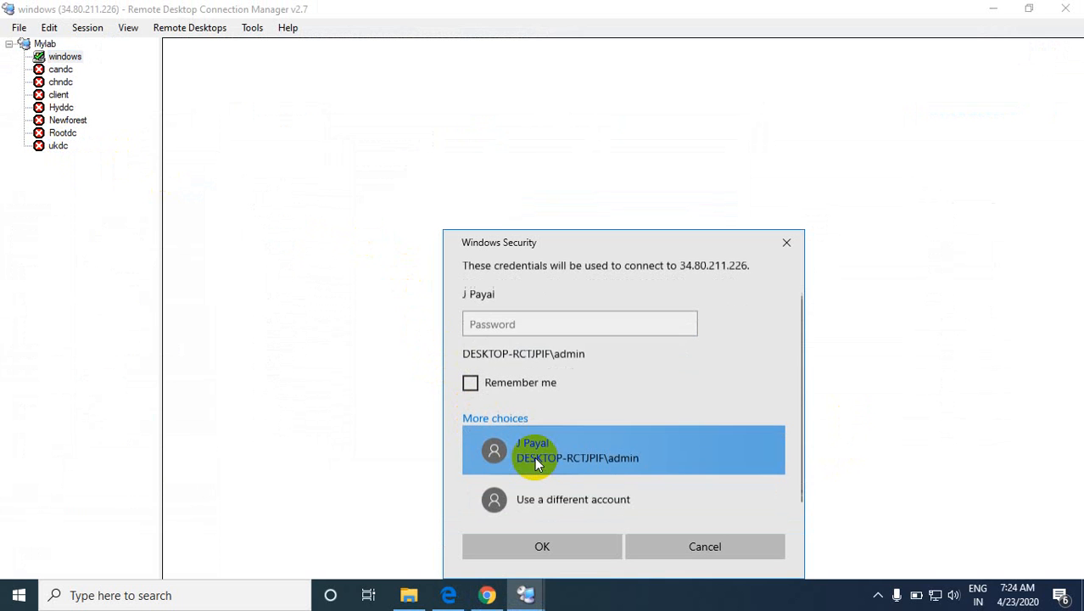
pyautogui.click(540, 483)
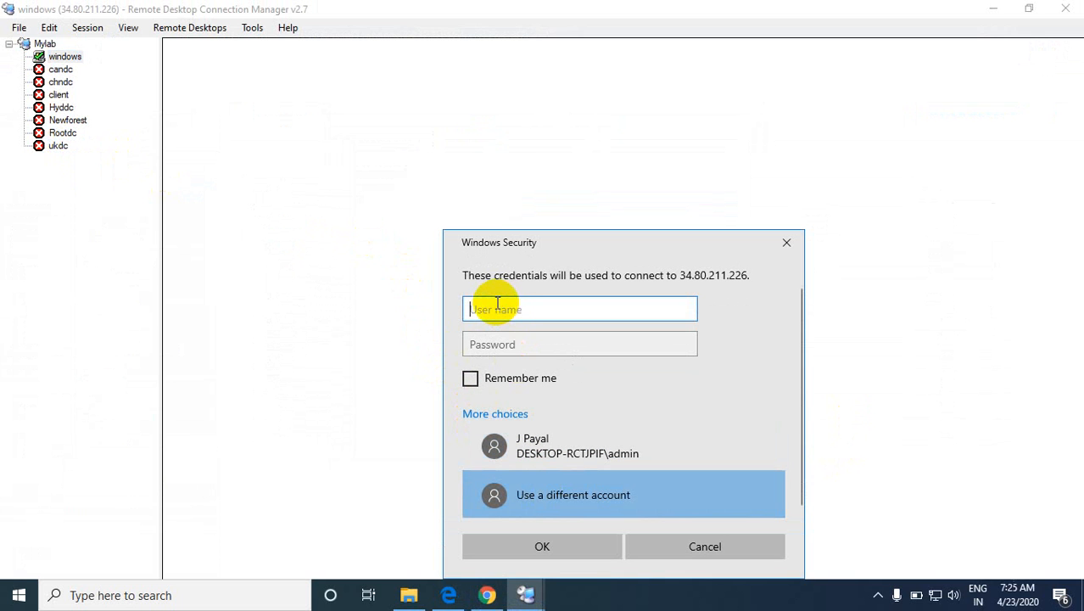
pyautogui.write('Adm')
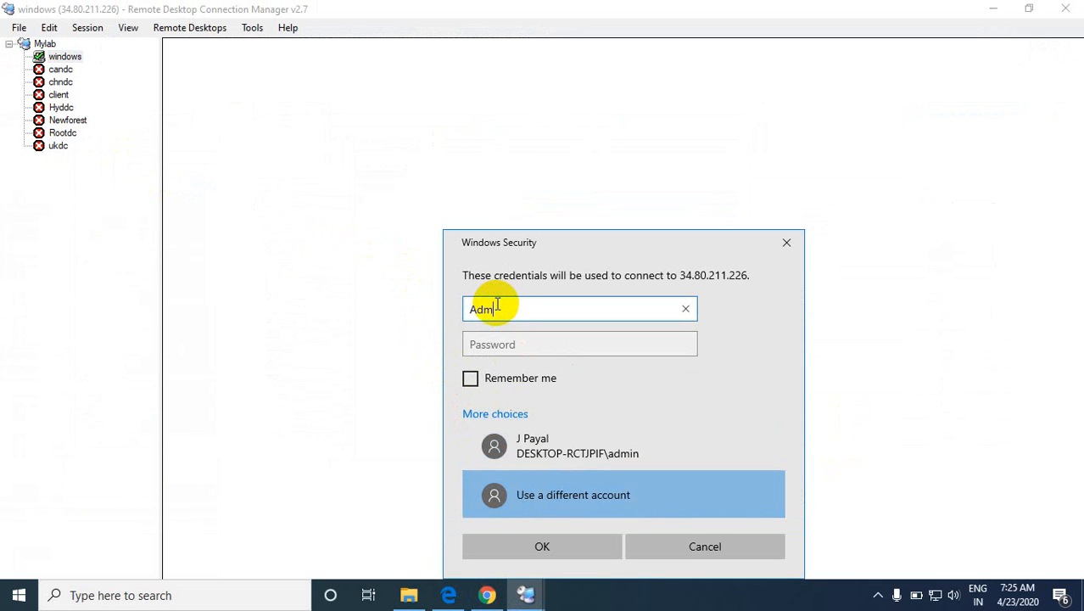
pyautogui.write('inistrator')
# Step: Enter the Administrator account's password, submit the credentials and agree to connect despite the certificate errors
pyautogui.click(531, 350)
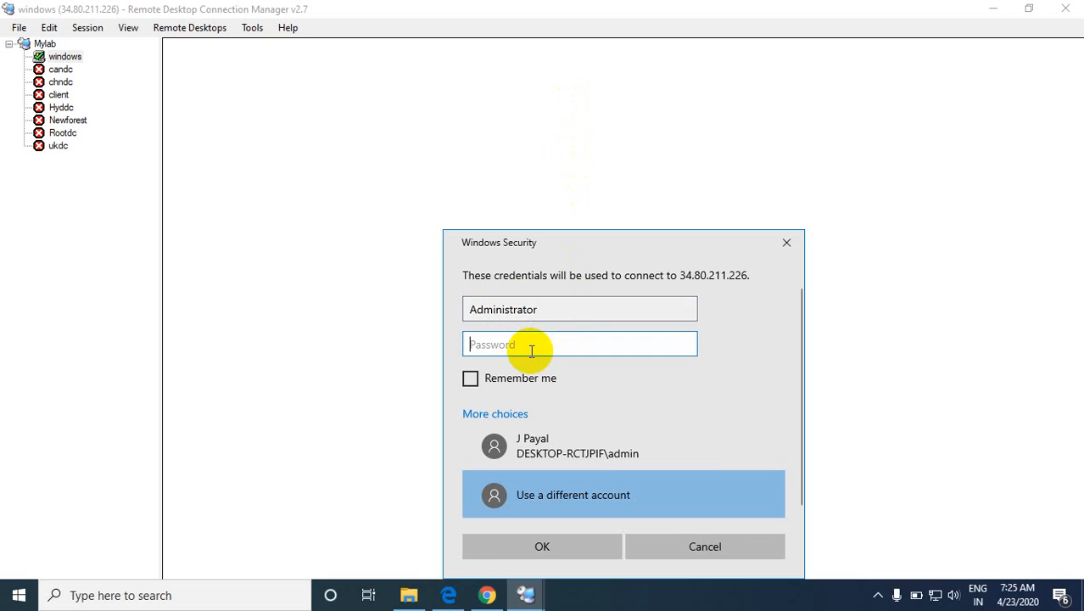
pyautogui.write('•')
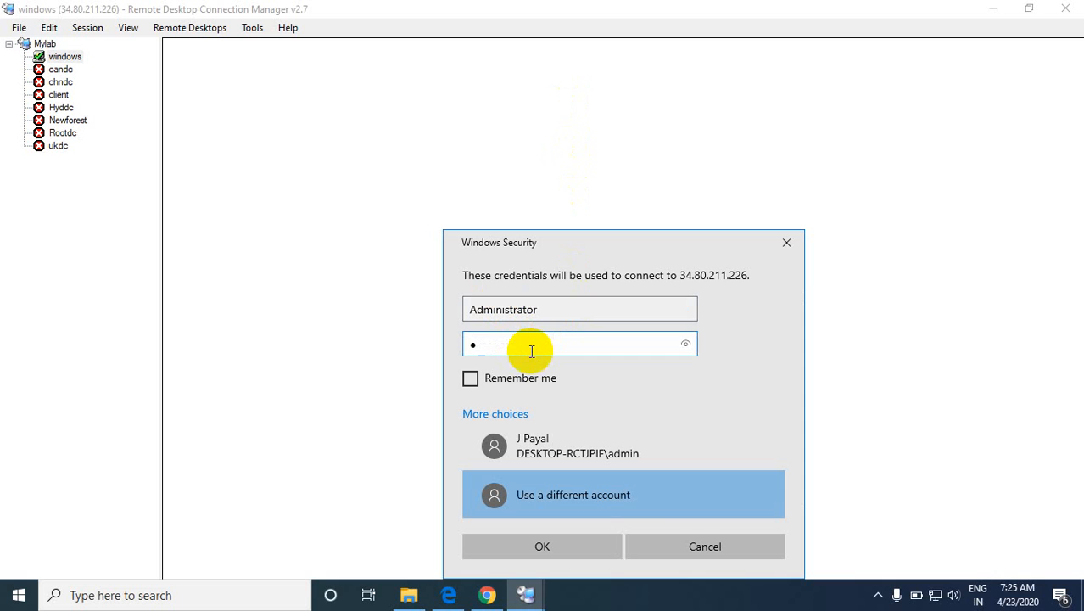
pyautogui.press('BackSpace')
pyautogui.write('•')
pyautogui.press('BackSpace')
pyautogui.write('•••••••••')
pyautogui.press('Return')
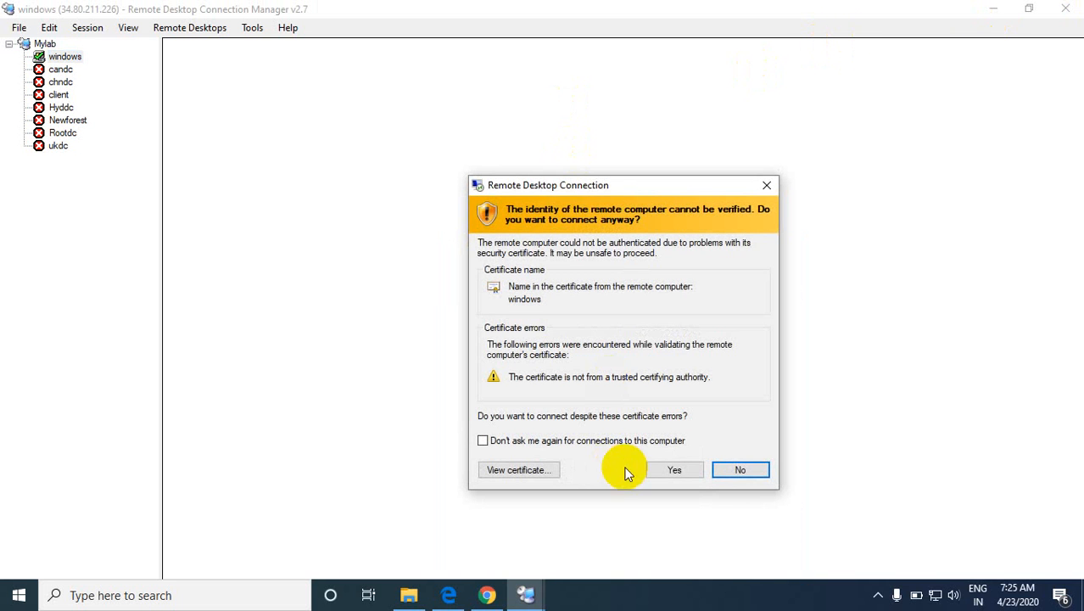
pyautogui.click(669, 467)
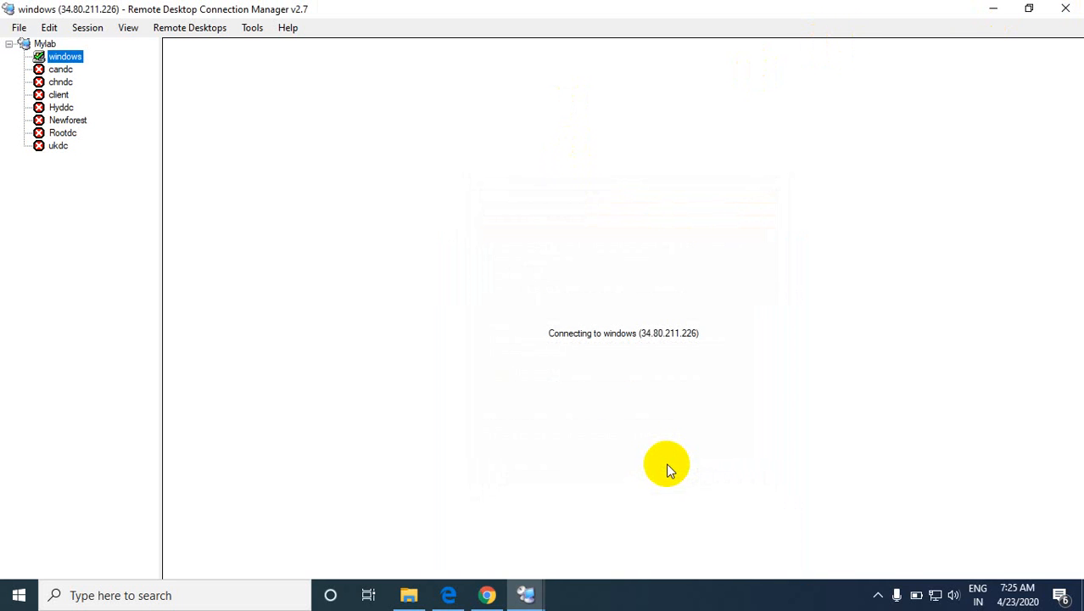